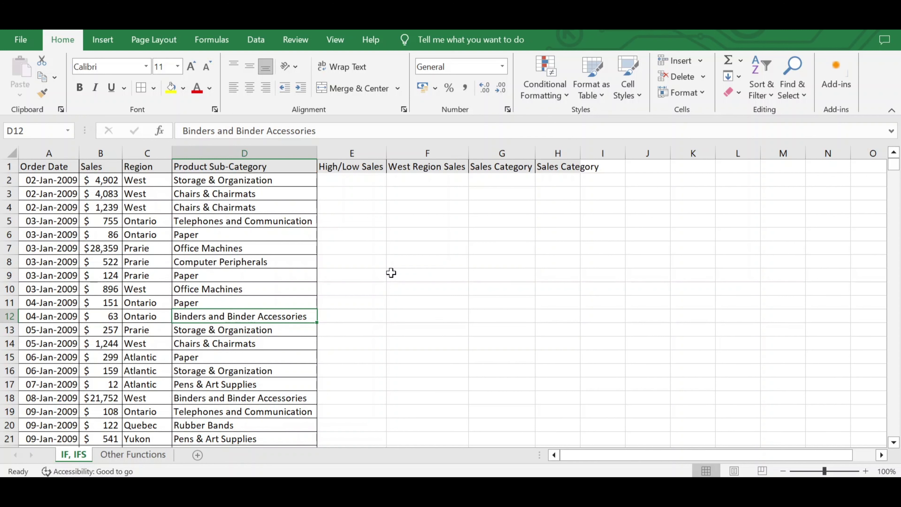
click(353, 177)
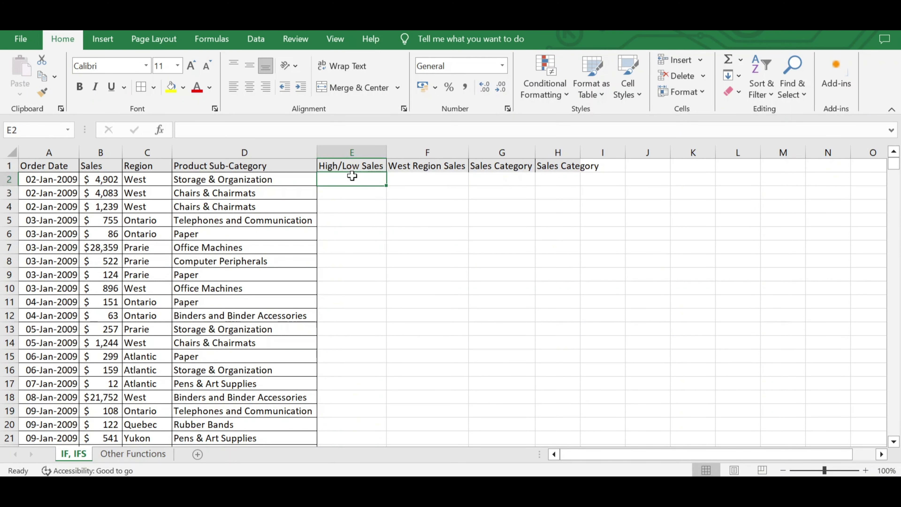
click(60, 166)
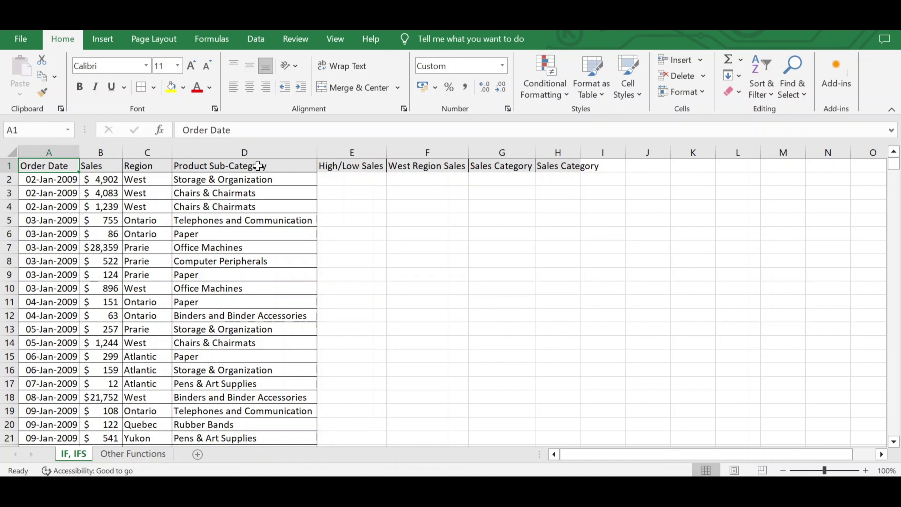
click(106, 151)
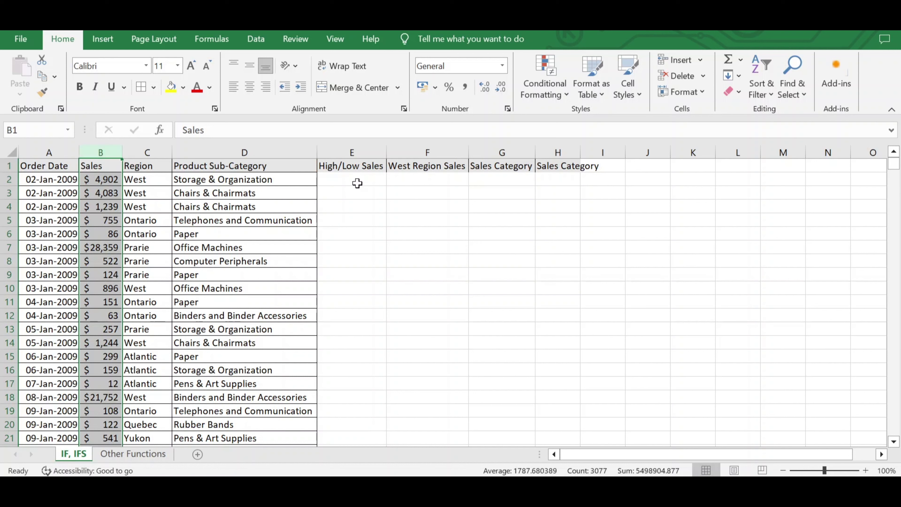
Enter an IF formula in E2 that returns "High Sales" when B2 is greater than 5000 and "Low Sales" otherwise
click(363, 176)
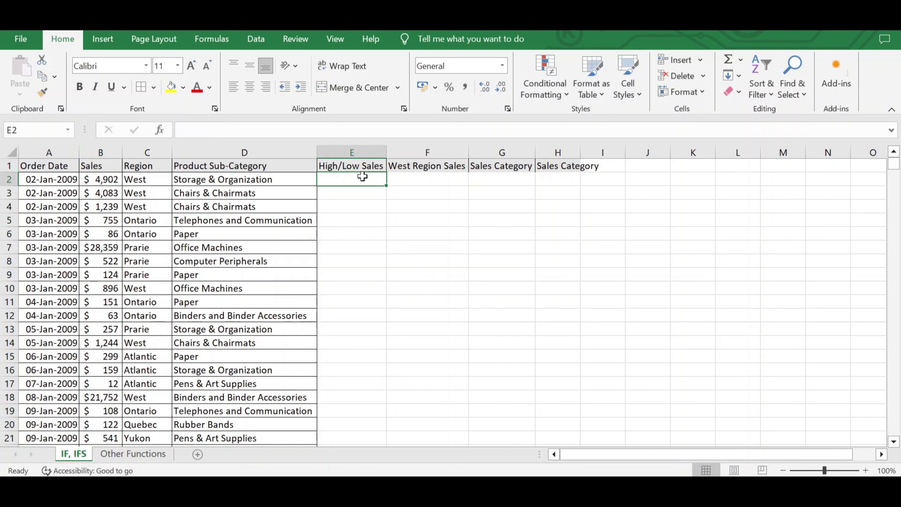
text(=if)
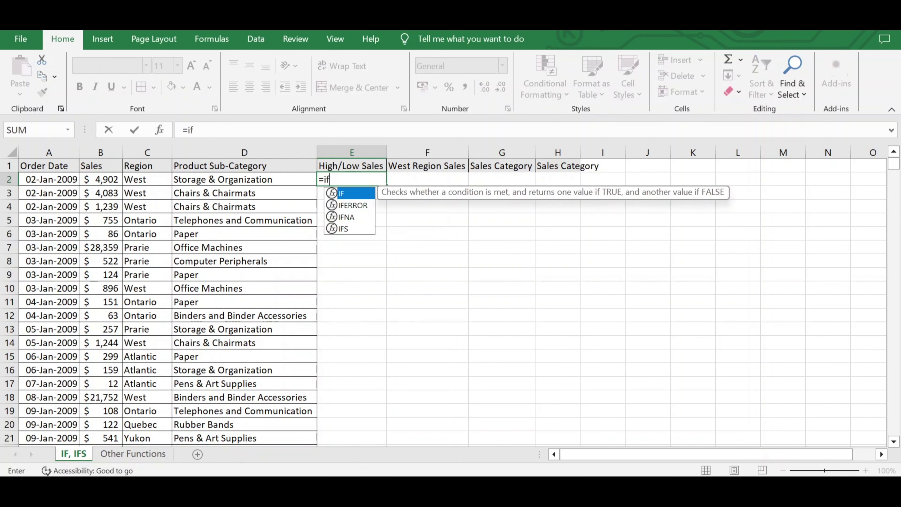
text(()
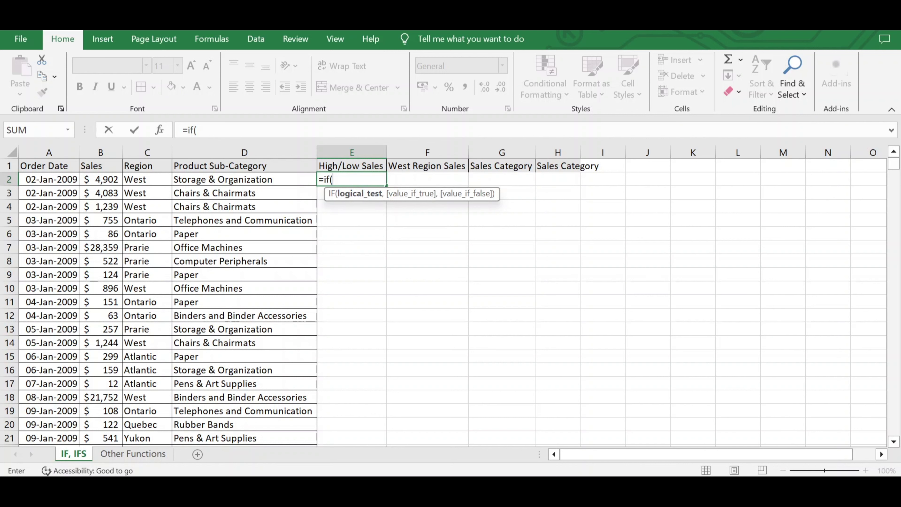
click(92, 181)
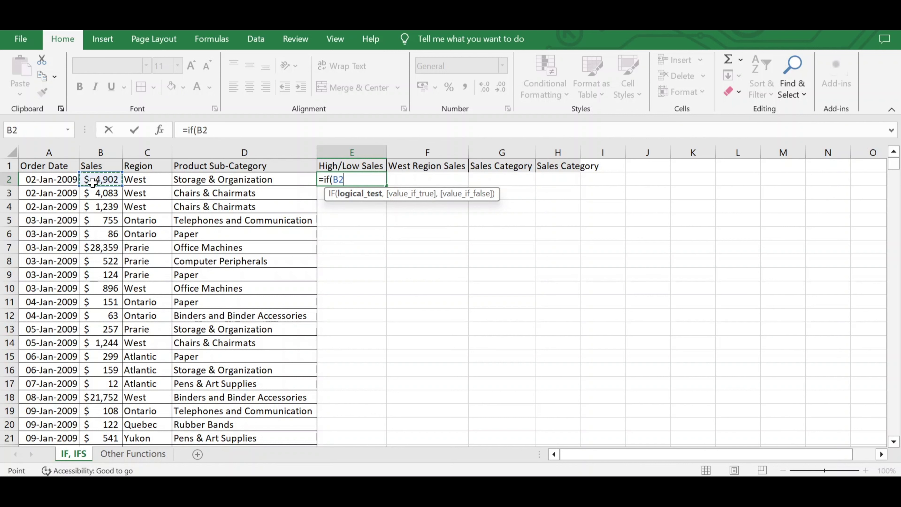
text(>5000,)
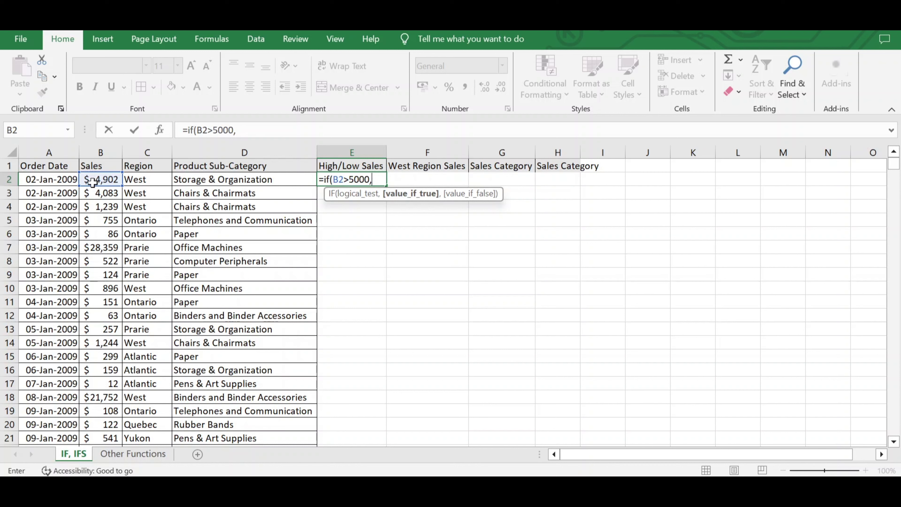
text("High Sal)
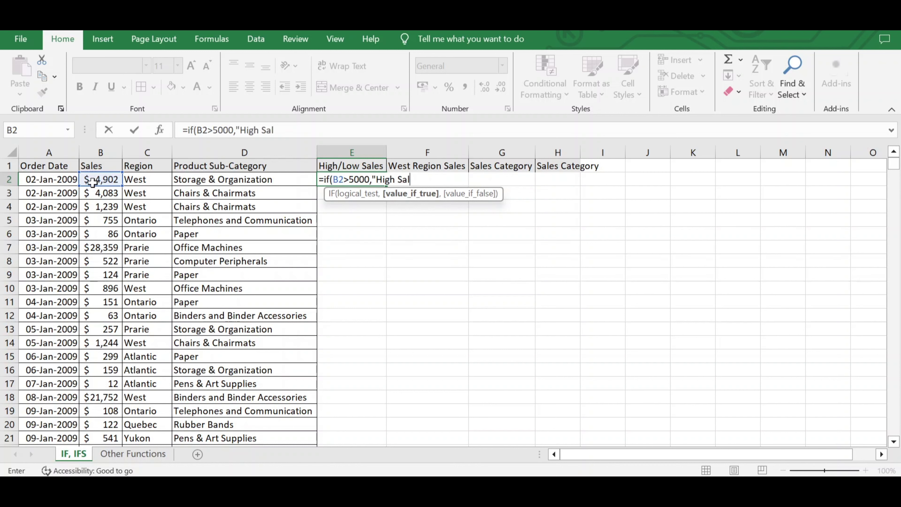
text(es",)
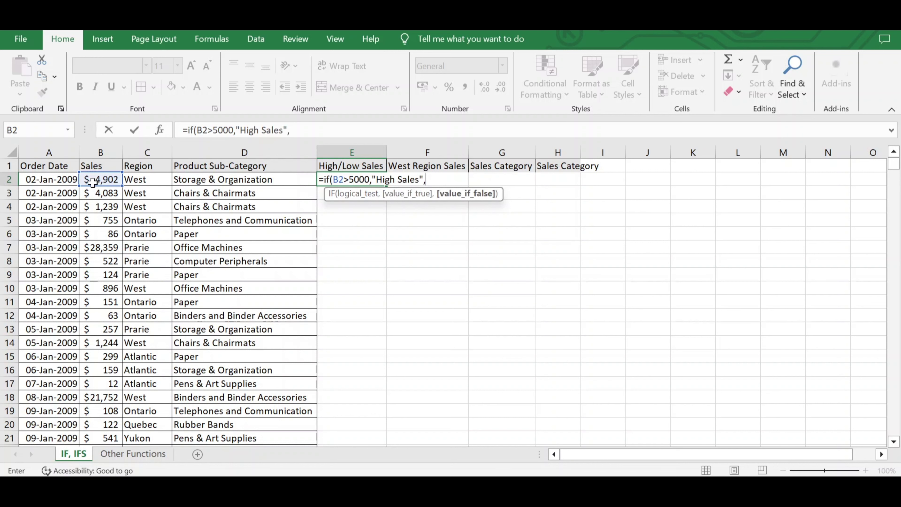
text("Low Sales")
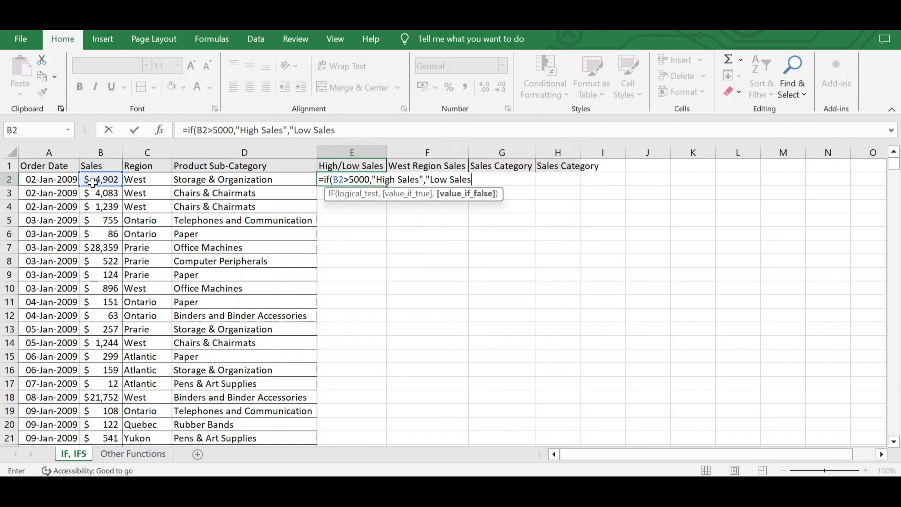
text())
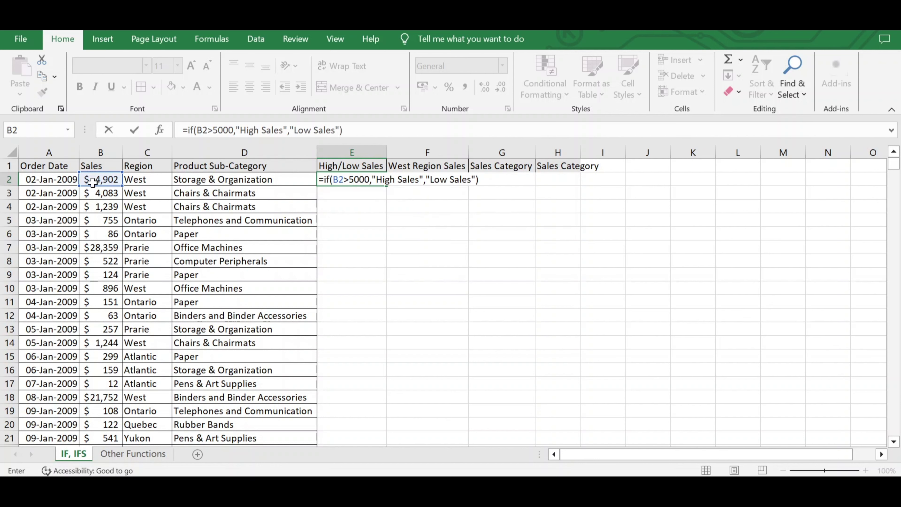
key(Return)
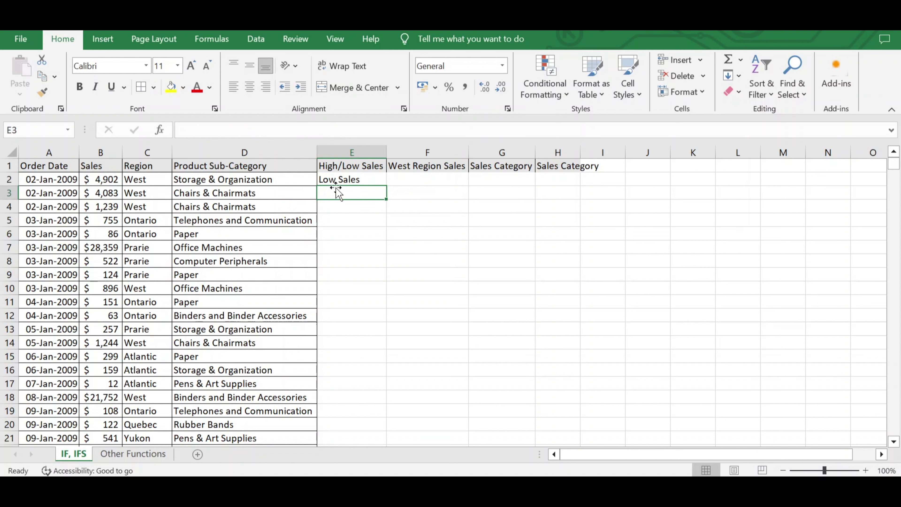
Fill the E2 formula down the High/Low Sales column and check the row 7 result against its sales value
click(341, 179)
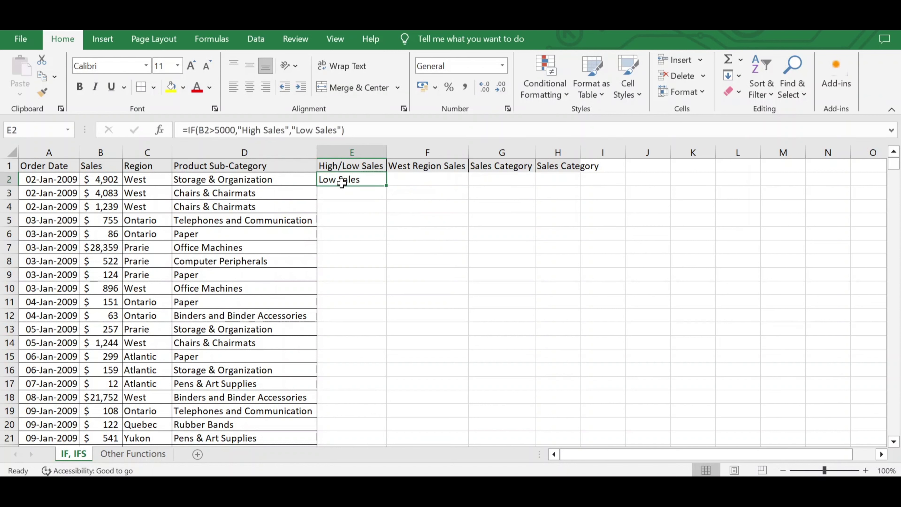
click(103, 177)
click(372, 177)
double_click(386, 188)
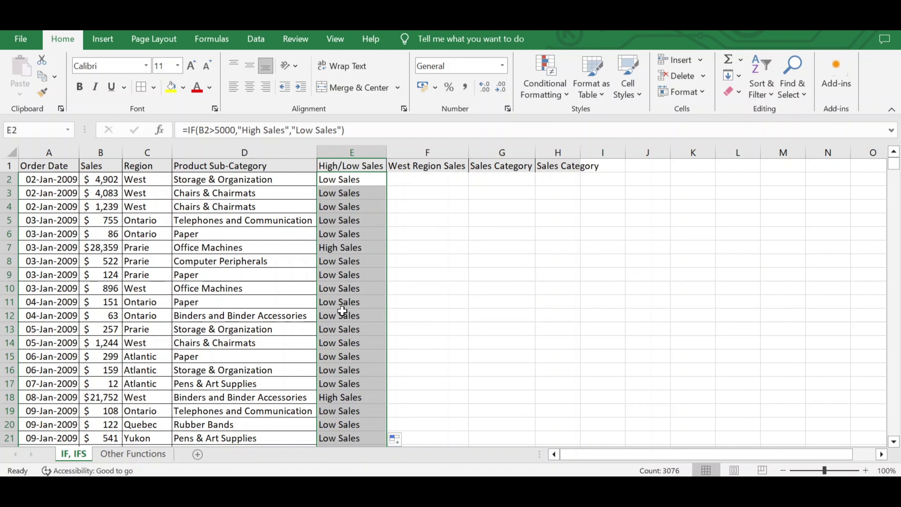
click(352, 195)
click(339, 248)
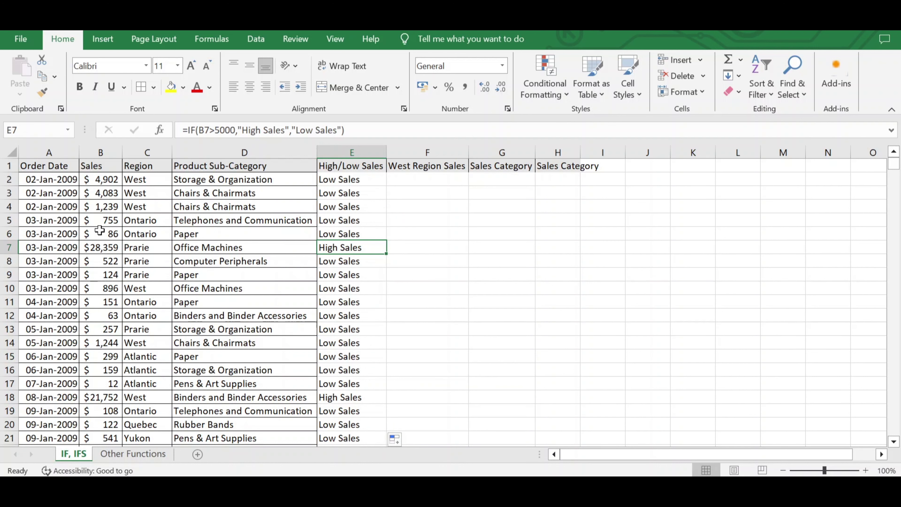
click(101, 250)
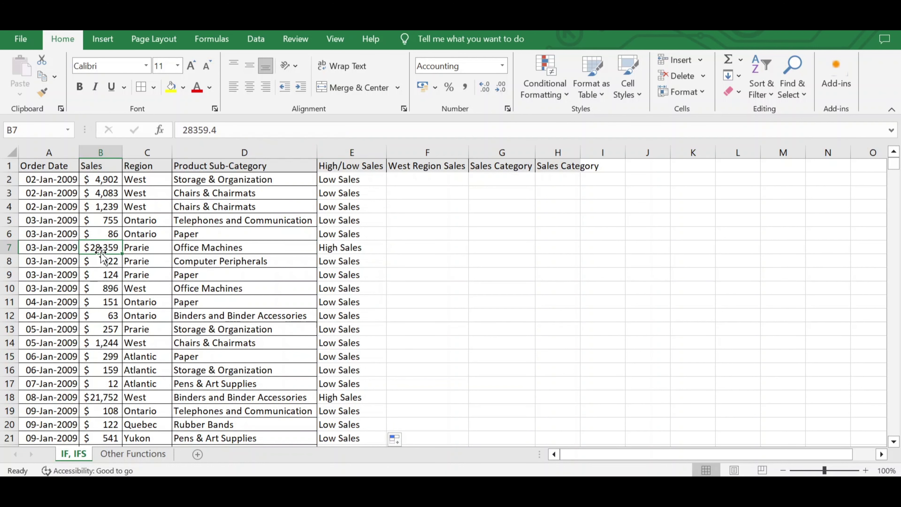
click(428, 180)
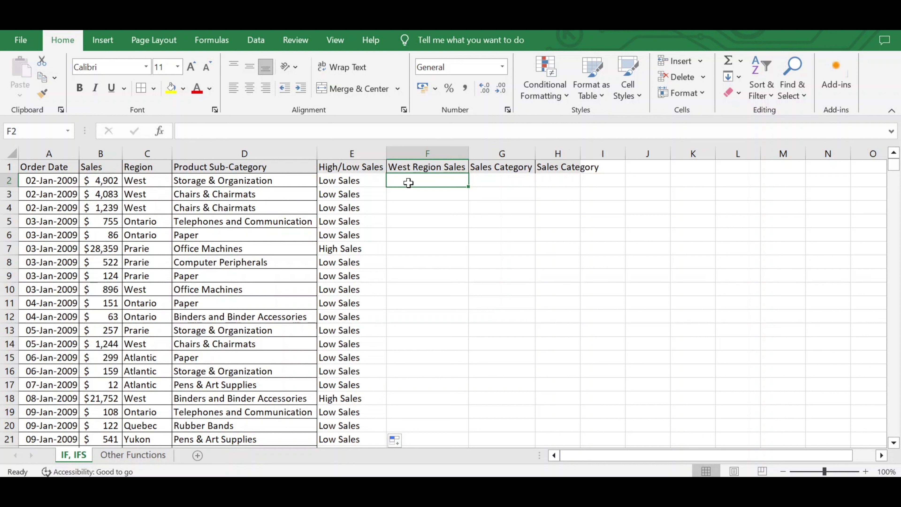
text(=if)
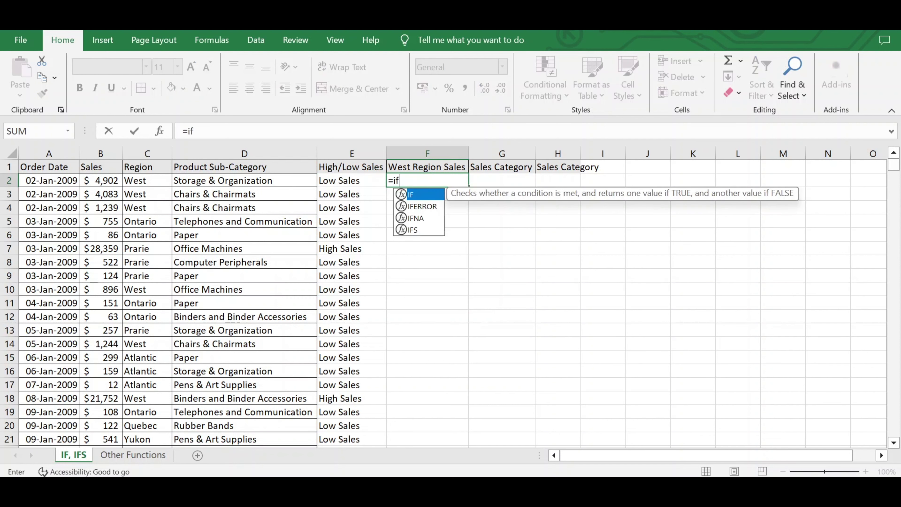
text(()
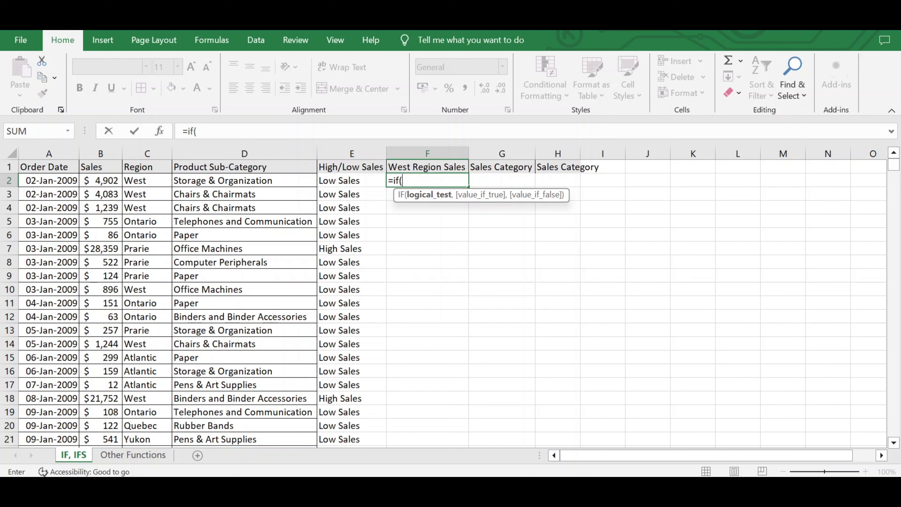
key(BackSpace)
key(BackSpace)
key(BackSpace)
key(BackSpace)
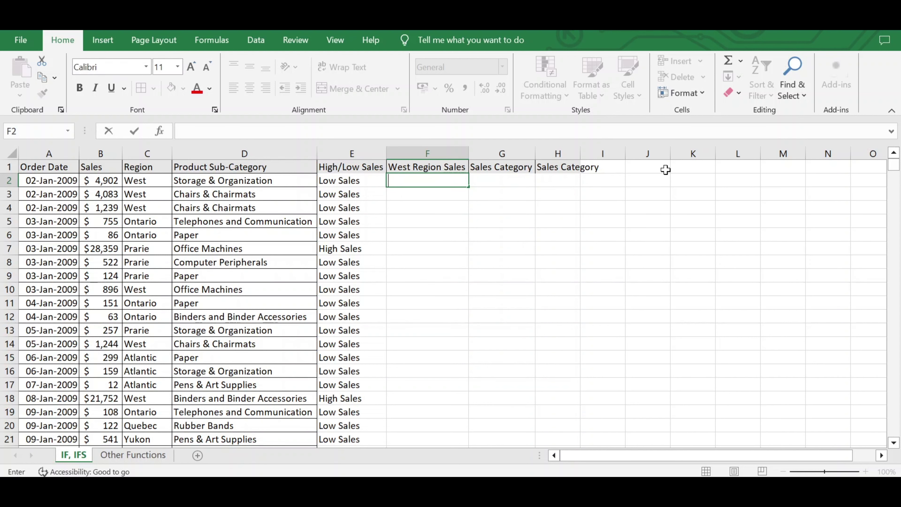
Write the scratch notes "cond1 and cond2" in J2 and "cond1 OR cond2" in J3, and clear both cells
click(663, 182)
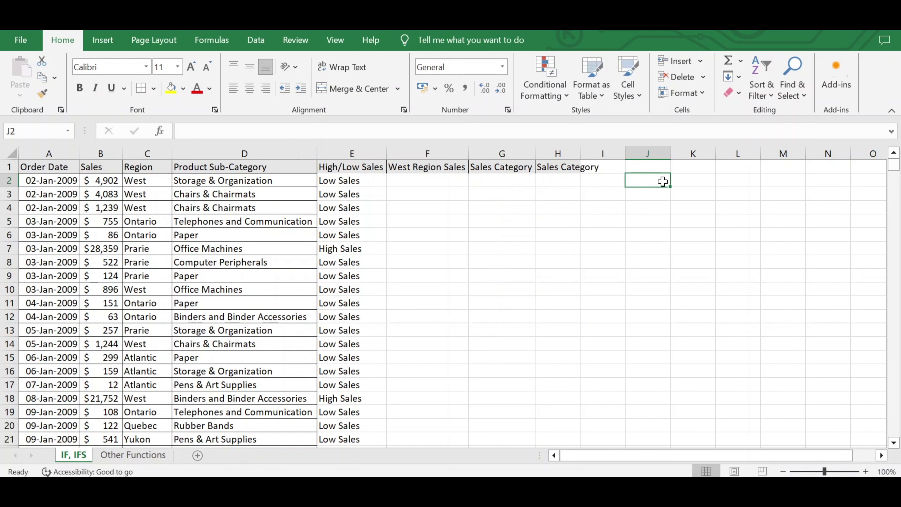
text(cond)
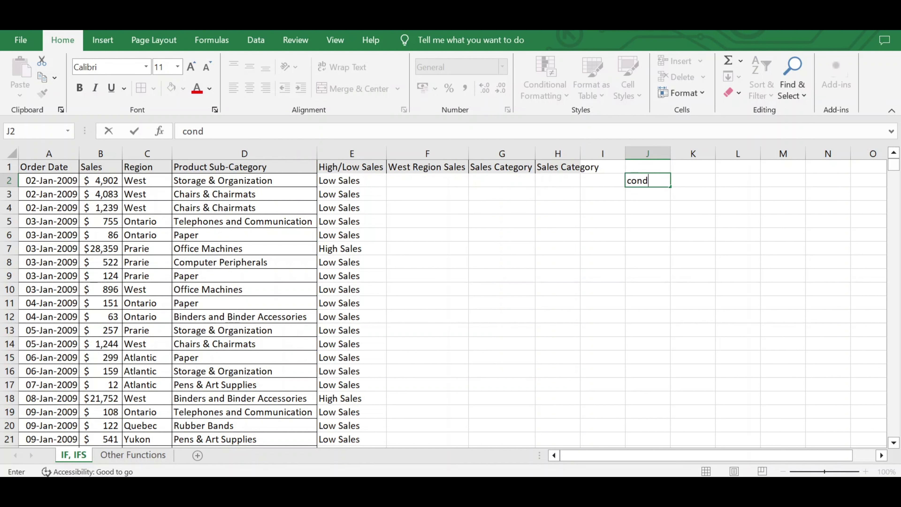
text(1 and cond2)
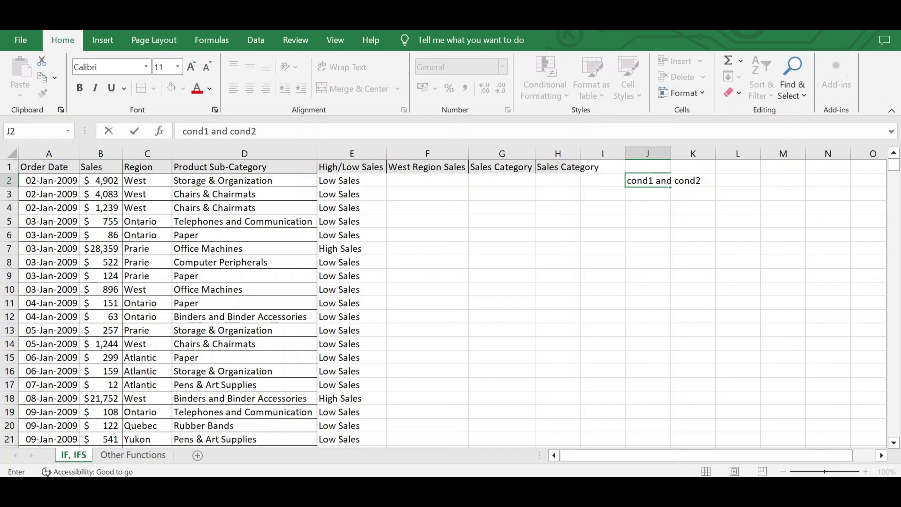
key(Return)
text(cond)
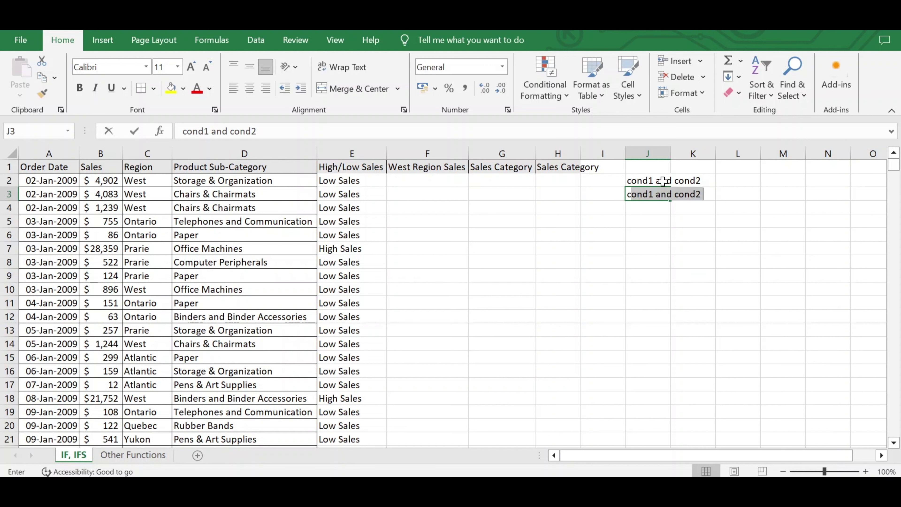
text(1 OR)
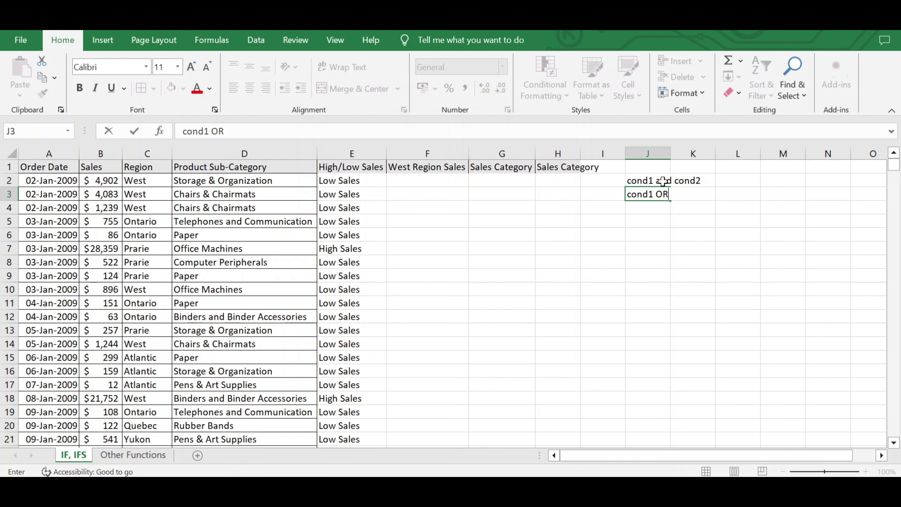
text( cond2)
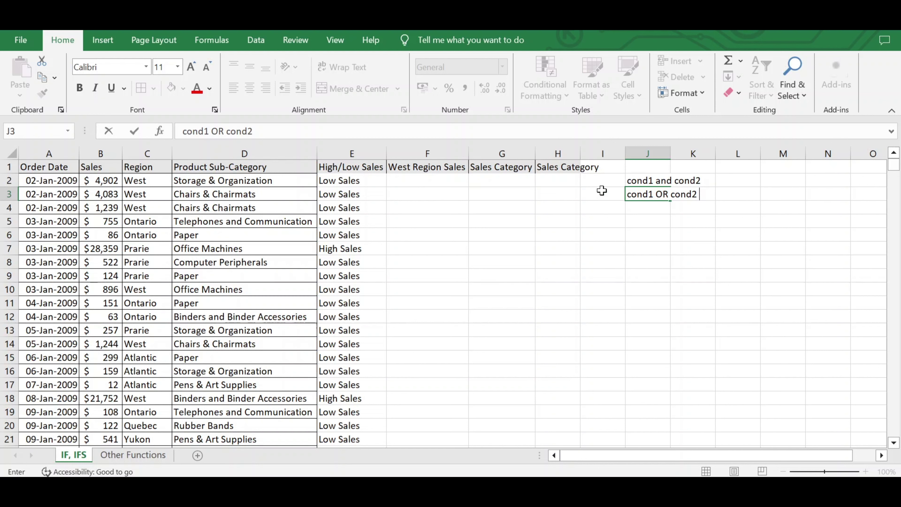
shift+click(643, 181)
key(Delete)
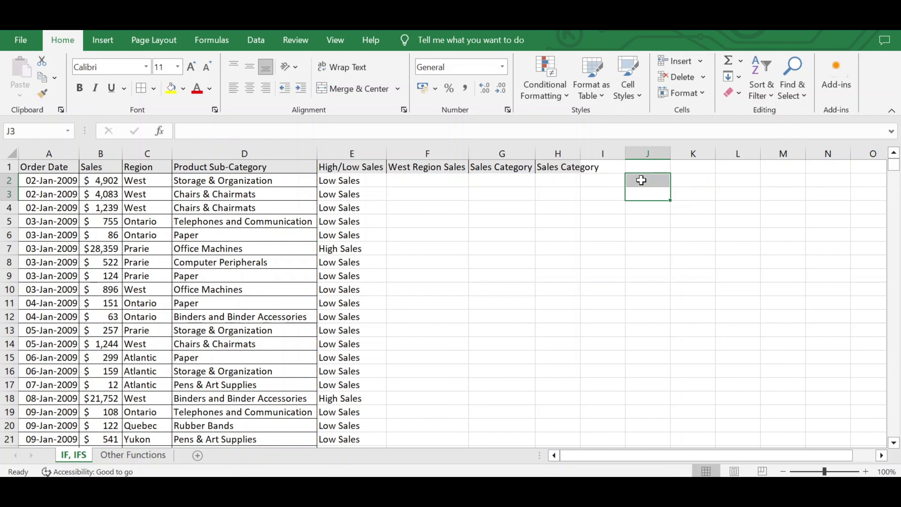
Begin an IF formula in F2 with an AND test requiring B2 greater than 5000 and C2 equal to "West"
click(422, 180)
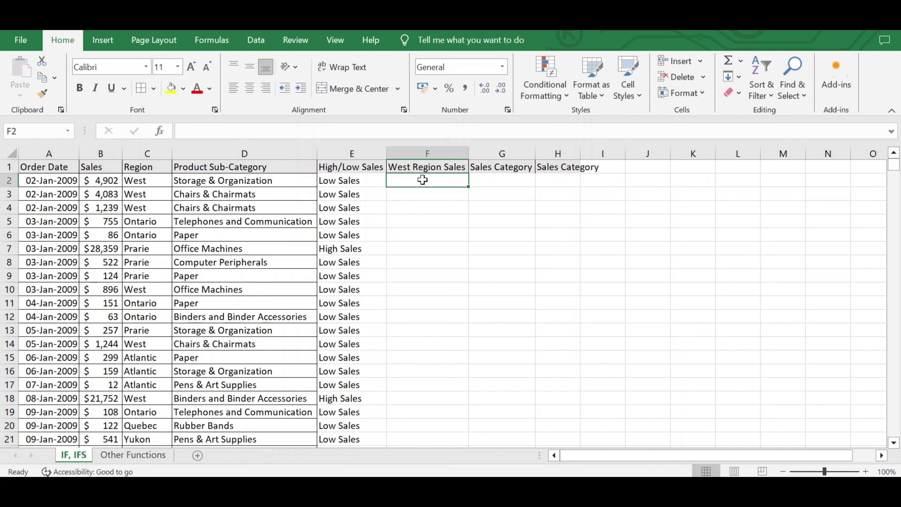
text(=)
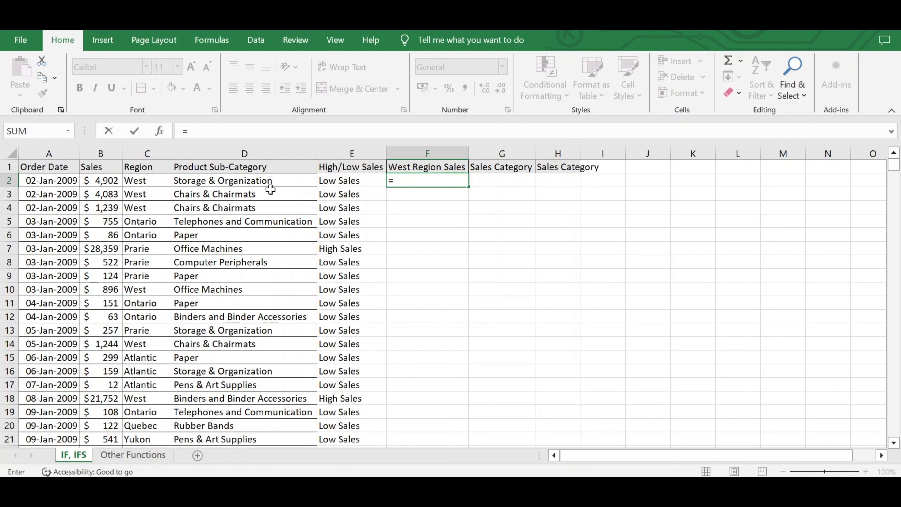
text(if)
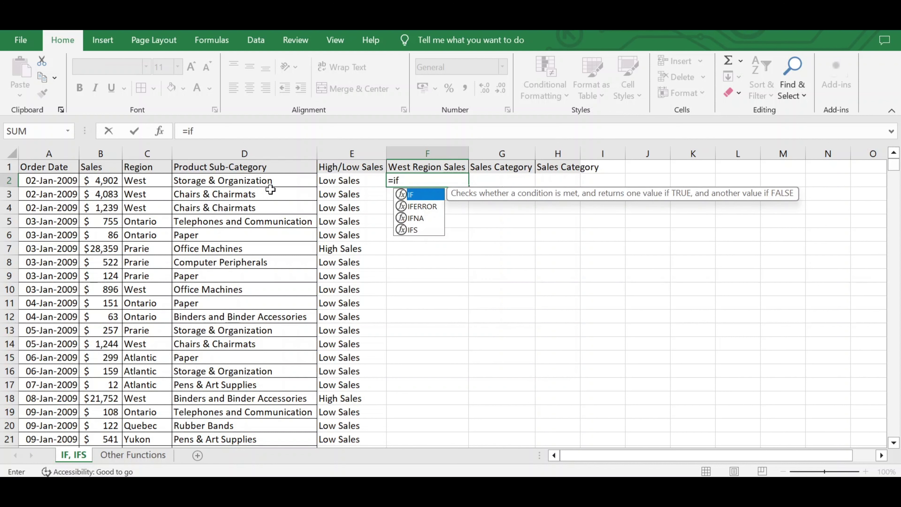
text(()
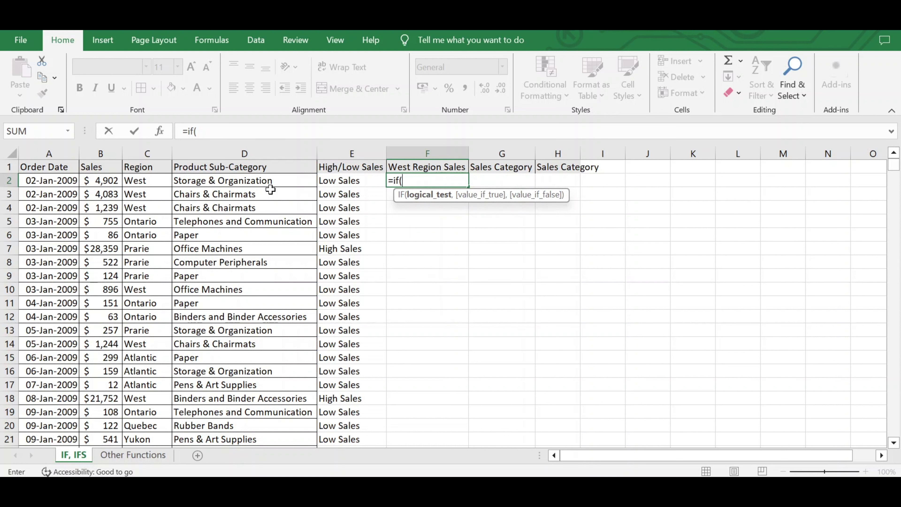
text(and)
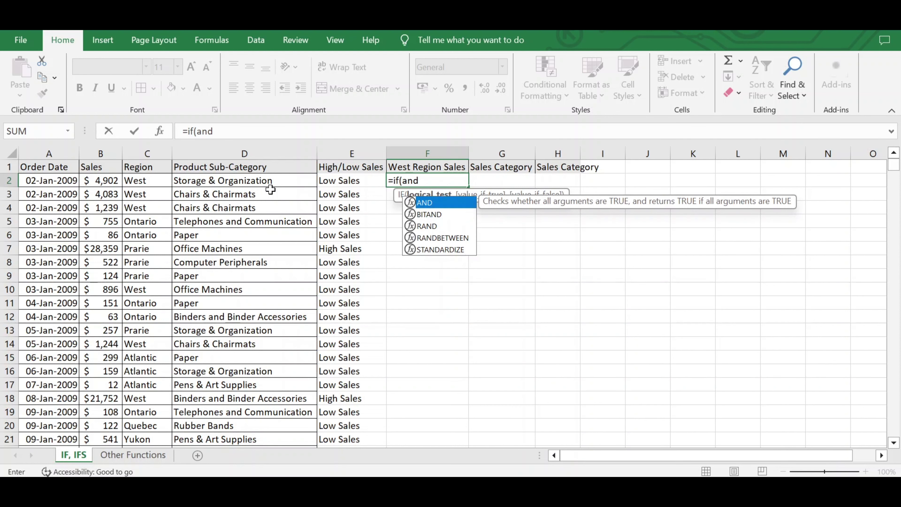
text(()
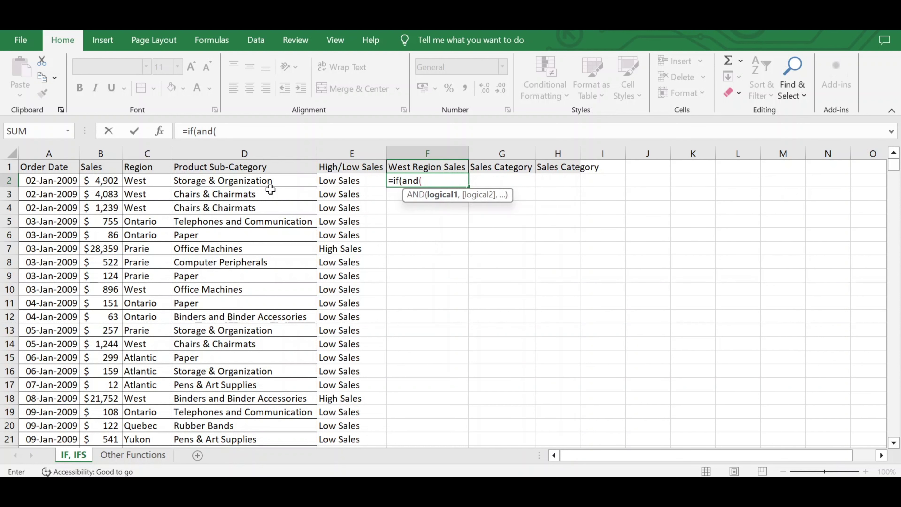
click(102, 182)
text(>)
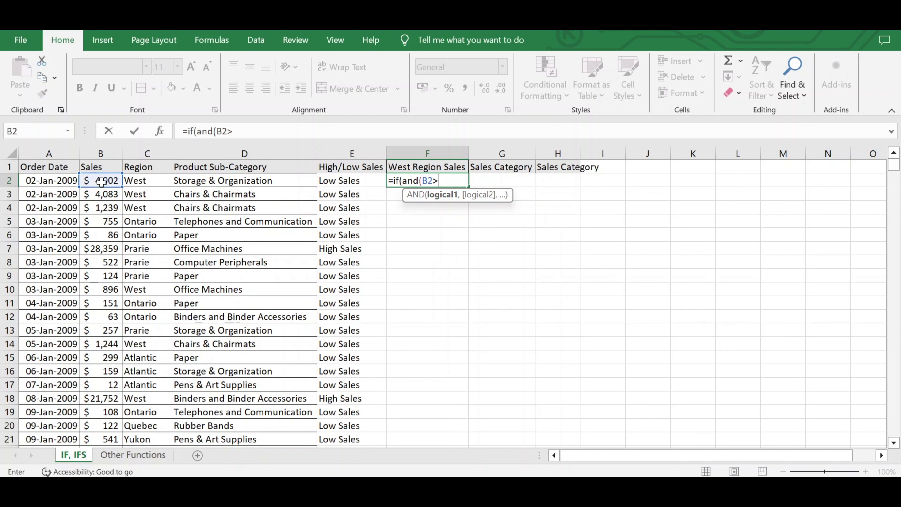
text(5000,)
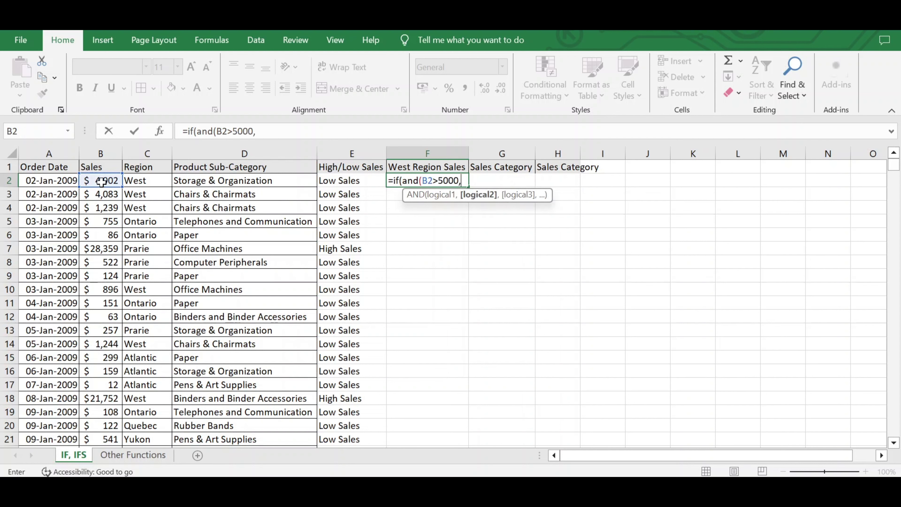
click(148, 181)
text(="West)
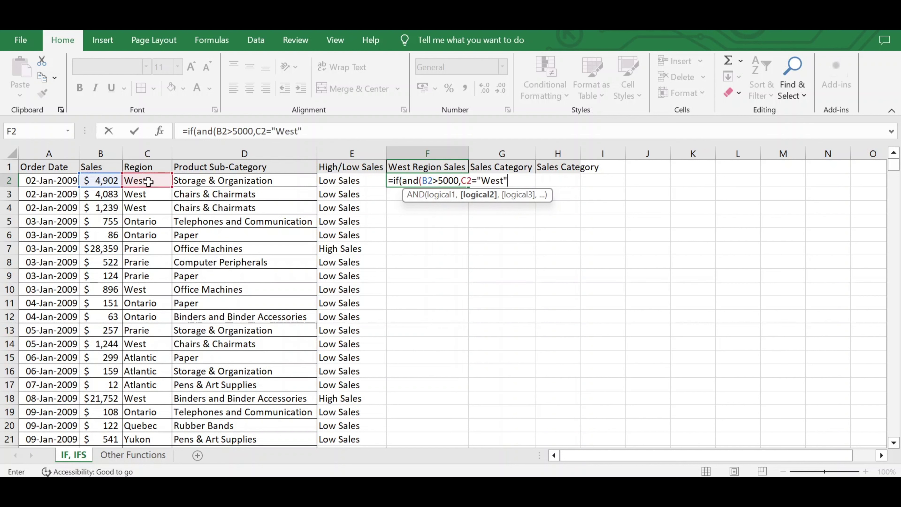
text("))
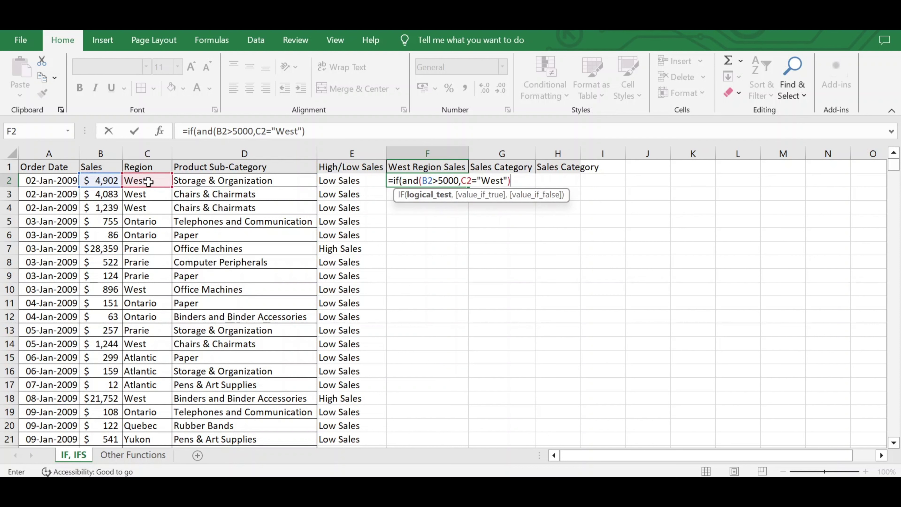
Complete the F2 formula so it returns the B2 sales value when both conditions are met and 0 otherwise
text(,)
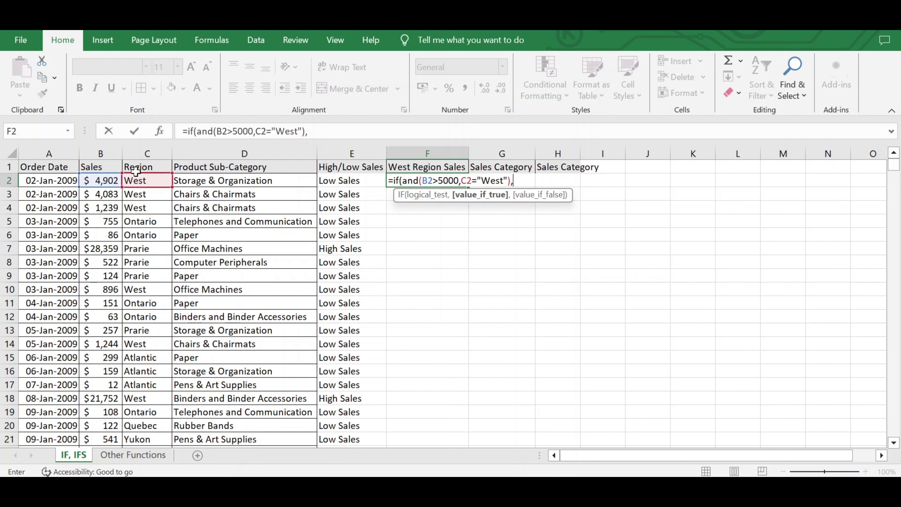
click(101, 177)
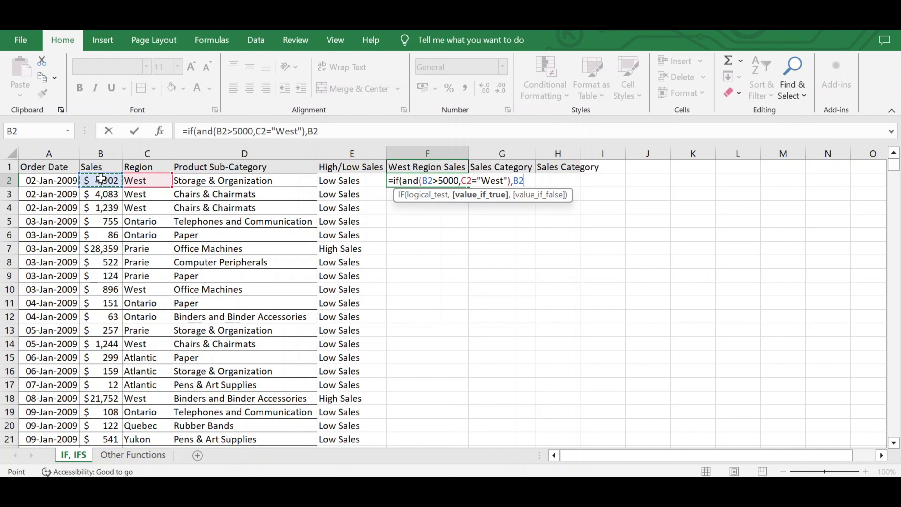
text(,0)
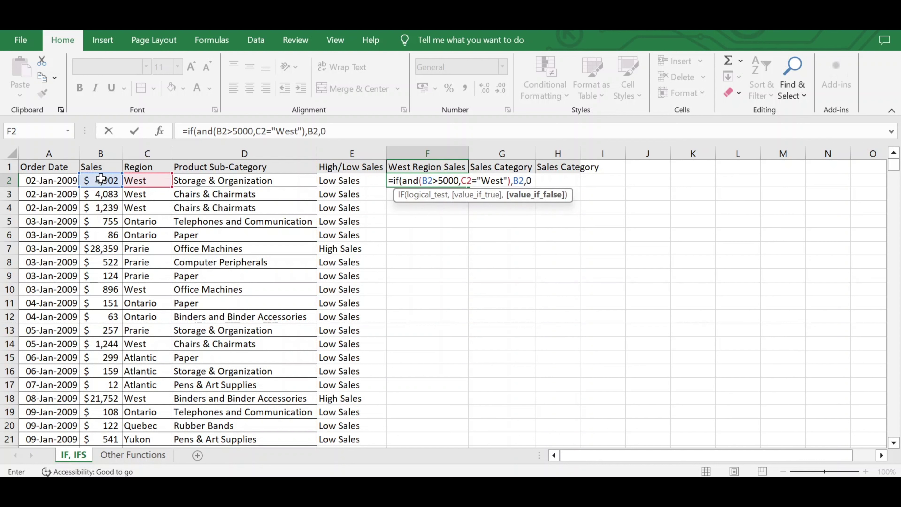
text())
key(Return)
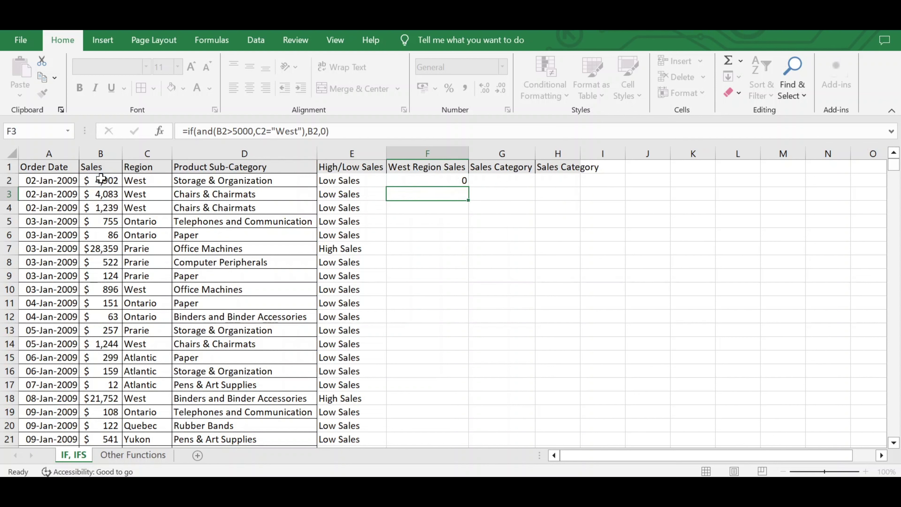
Check the F2 result against the region in C2 and the sales value in B2
click(426, 180)
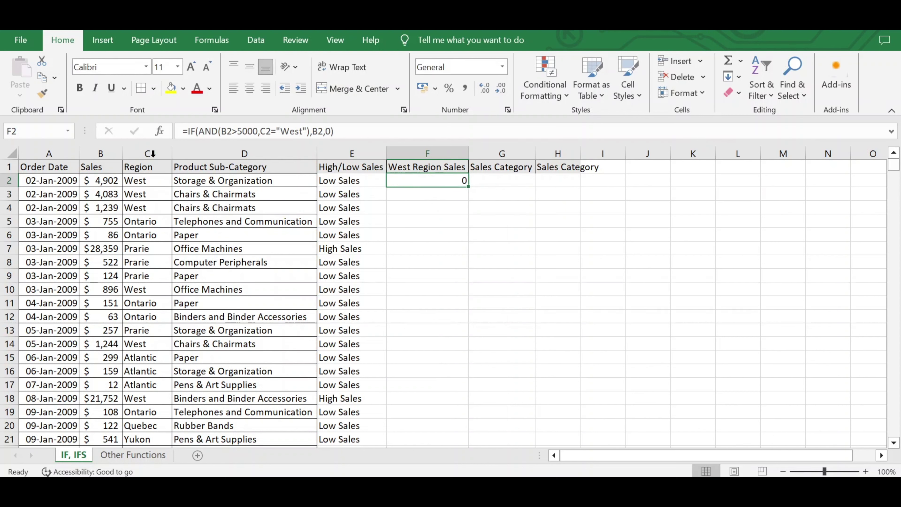
click(143, 180)
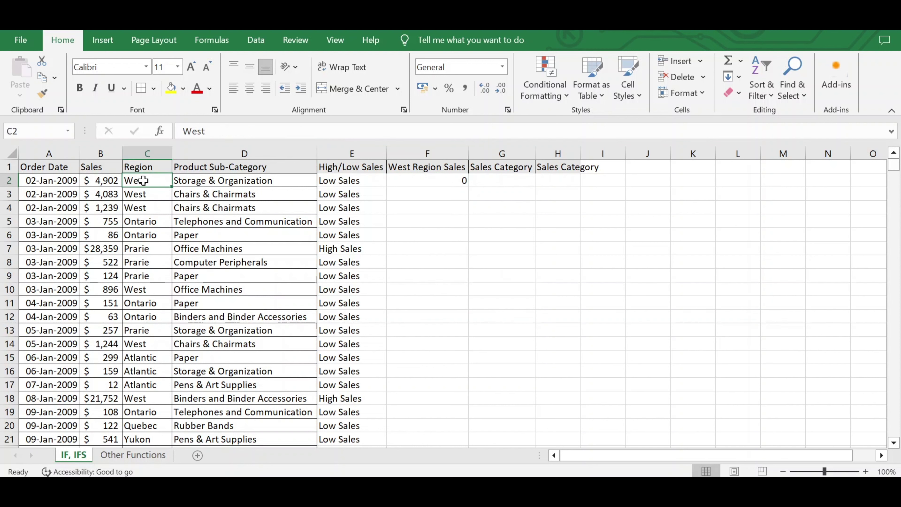
click(103, 181)
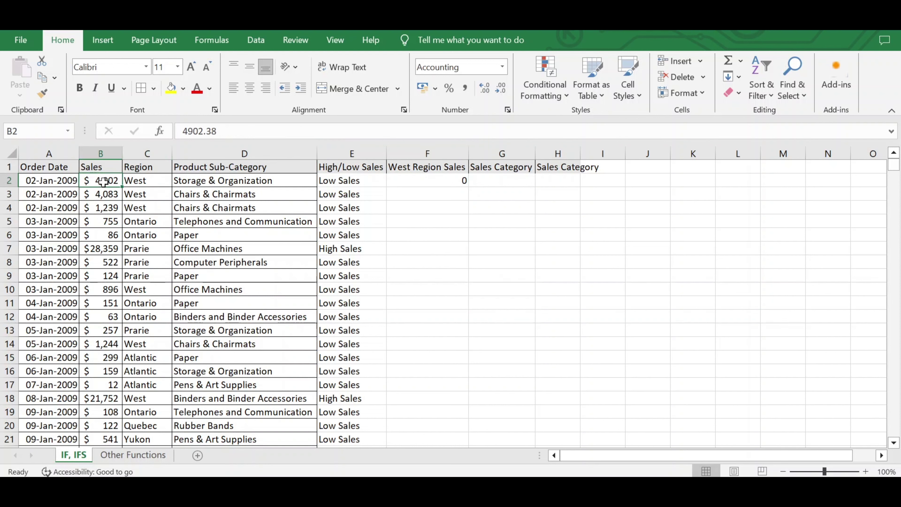
Fill the F2 formula down the West Region Sales column and check the row 18 result against its region and sales
click(461, 181)
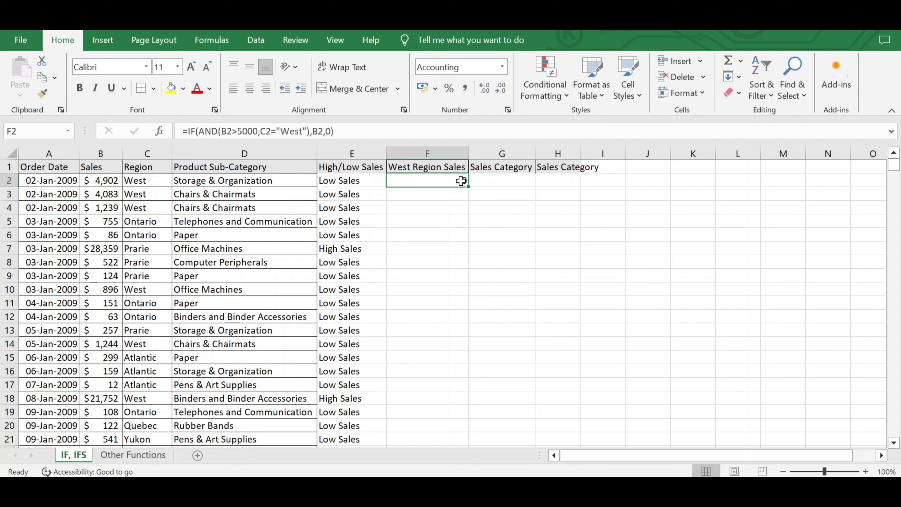
double_click(468, 188)
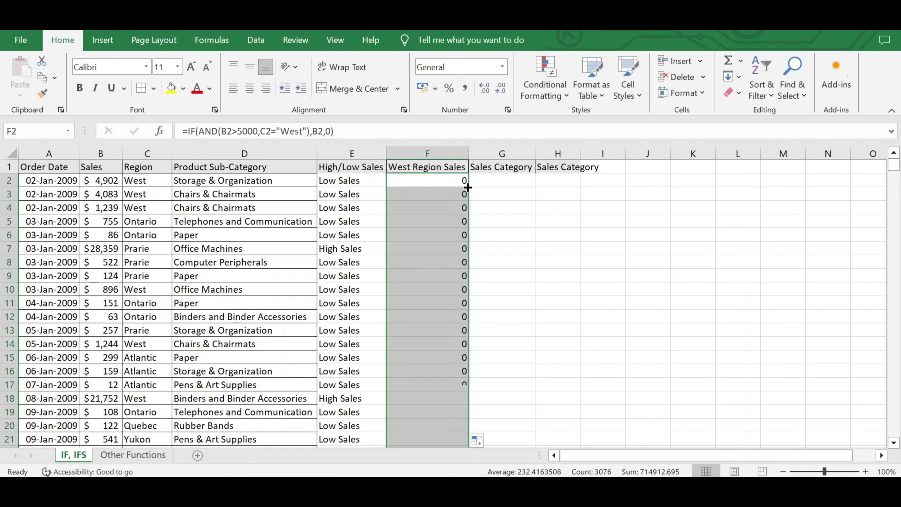
click(431, 399)
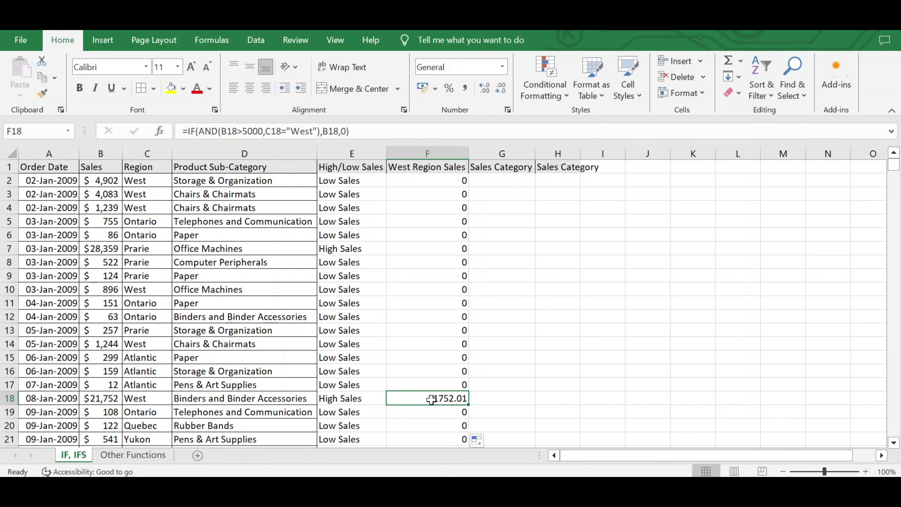
click(151, 398)
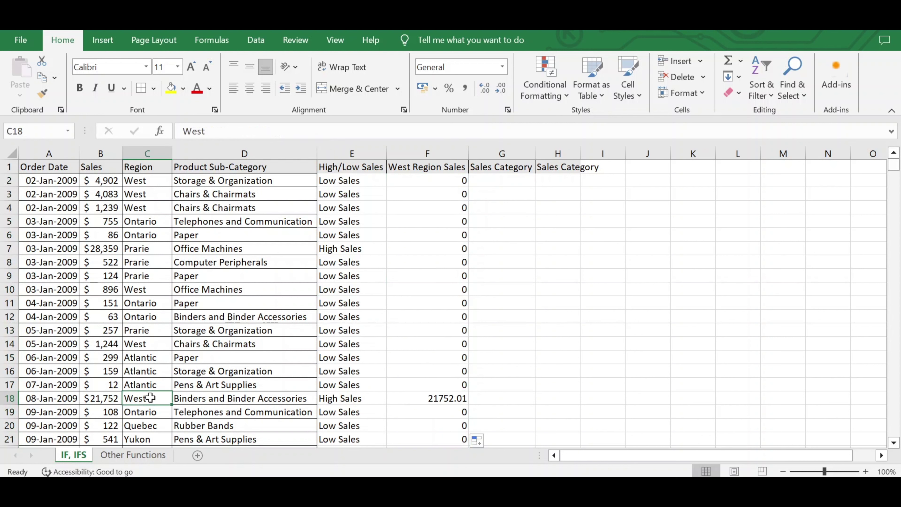
click(93, 400)
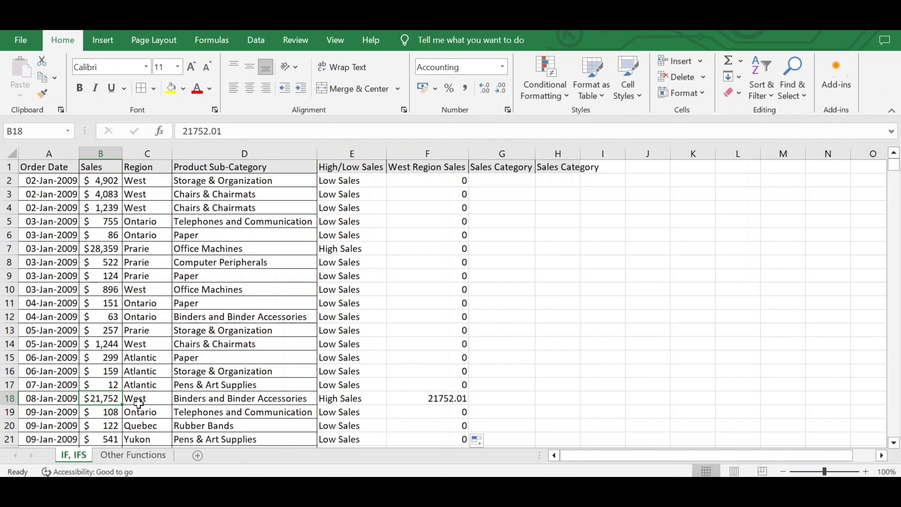
click(448, 399)
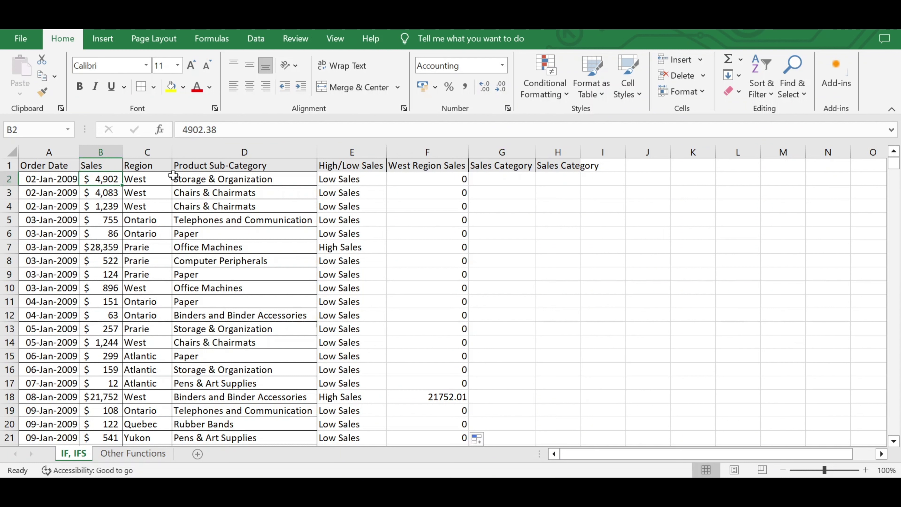
Note the first sales category criterion as ">7000" in K2 with the label "greater than 7000" in L2
click(106, 152)
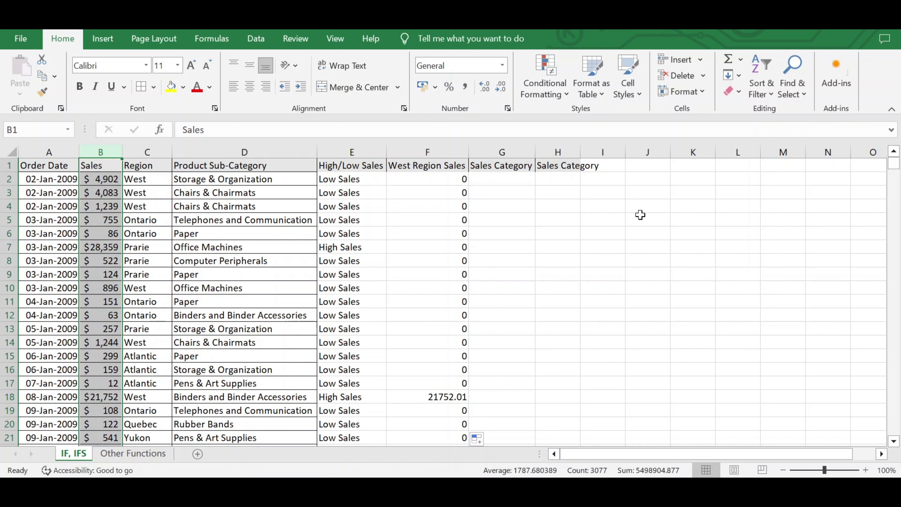
click(709, 178)
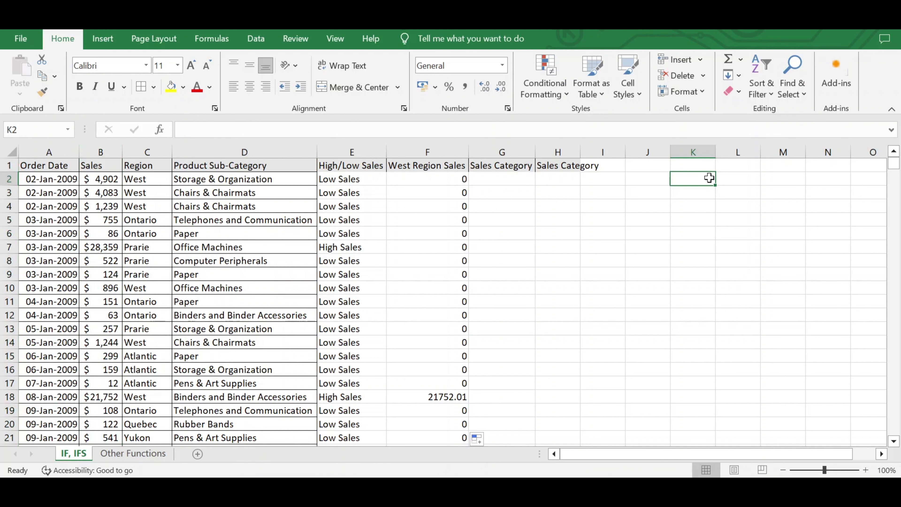
text(>7000)
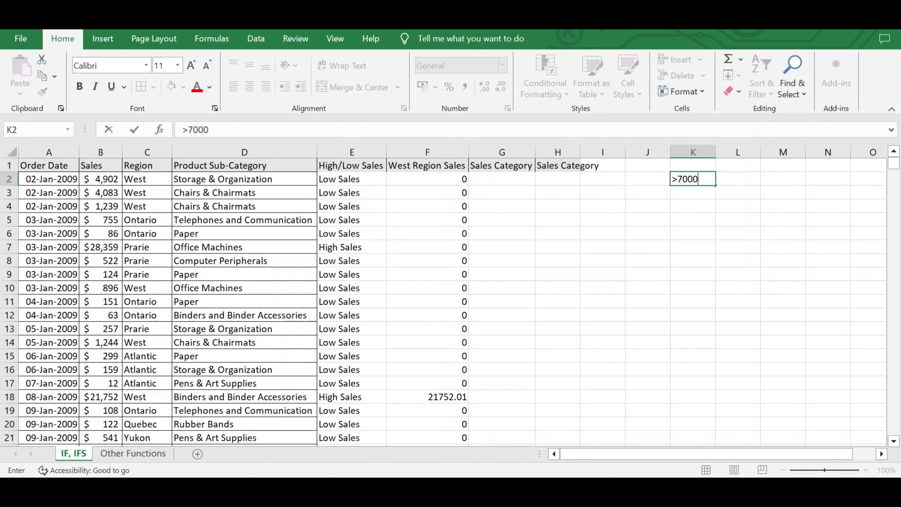
key(Tab)
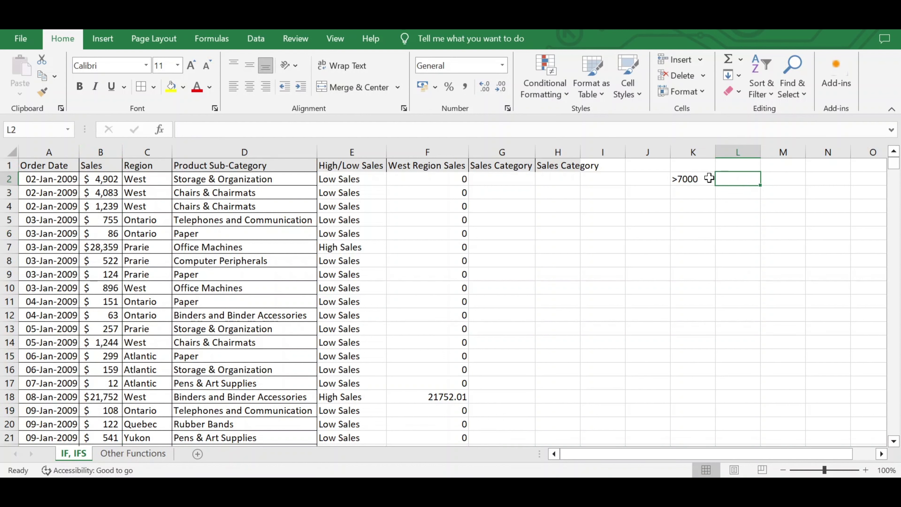
text(greater t)
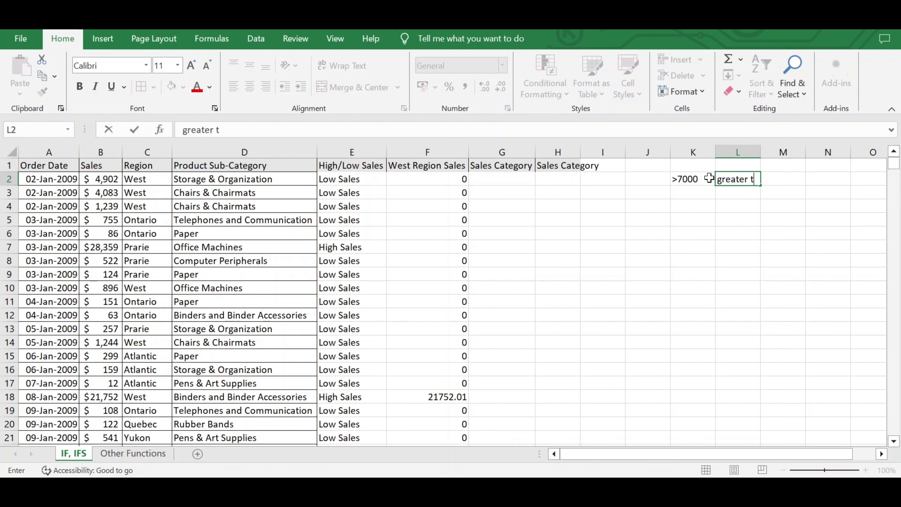
text(han 7000)
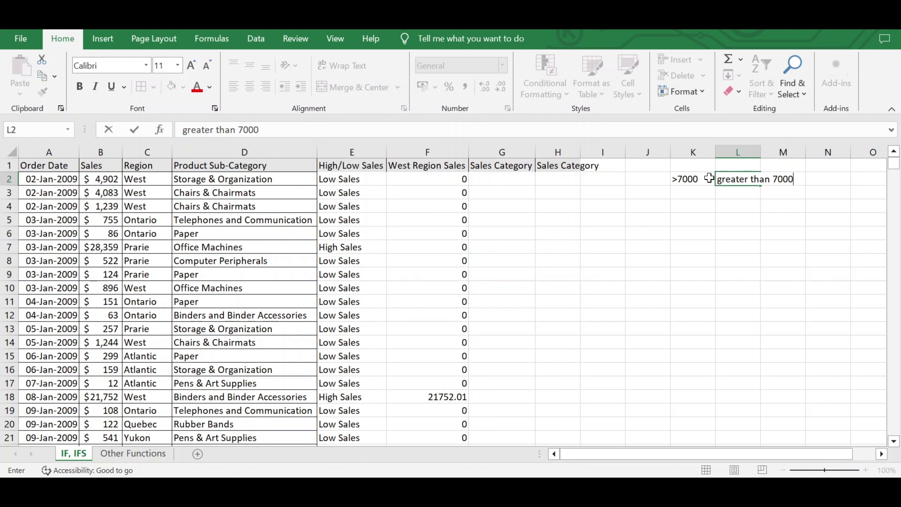
key(Return)
Note the second sales category criterion as "<7000 and >5000" in K3 with the label "greater than 5000" in L3
text(<)
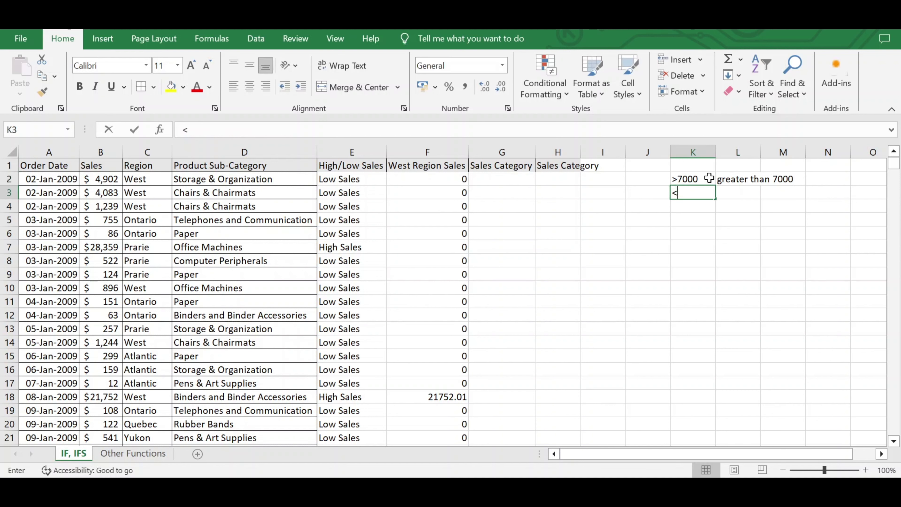
text(7000 and >500)
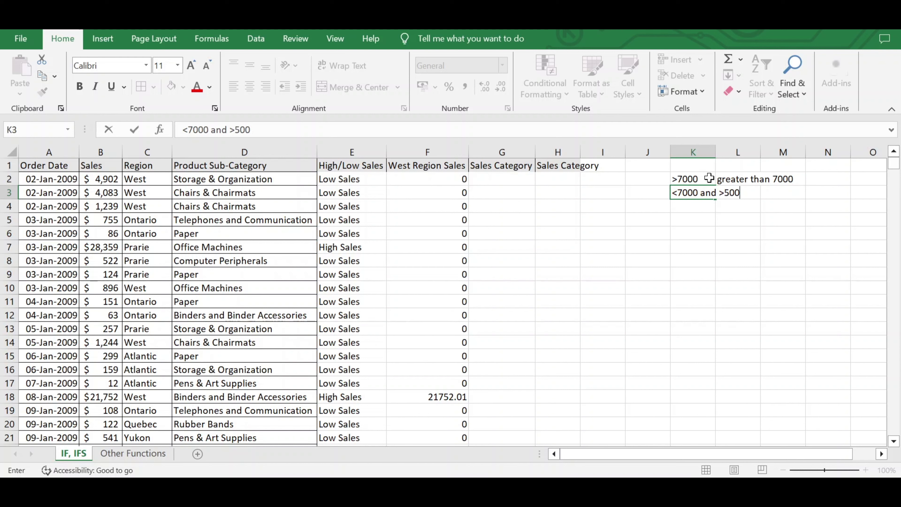
key(Tab)
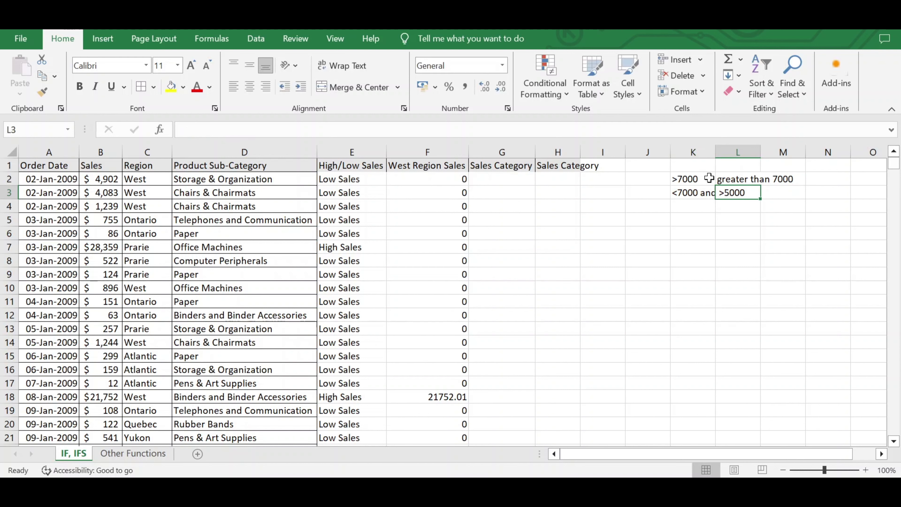
text(greater ta)
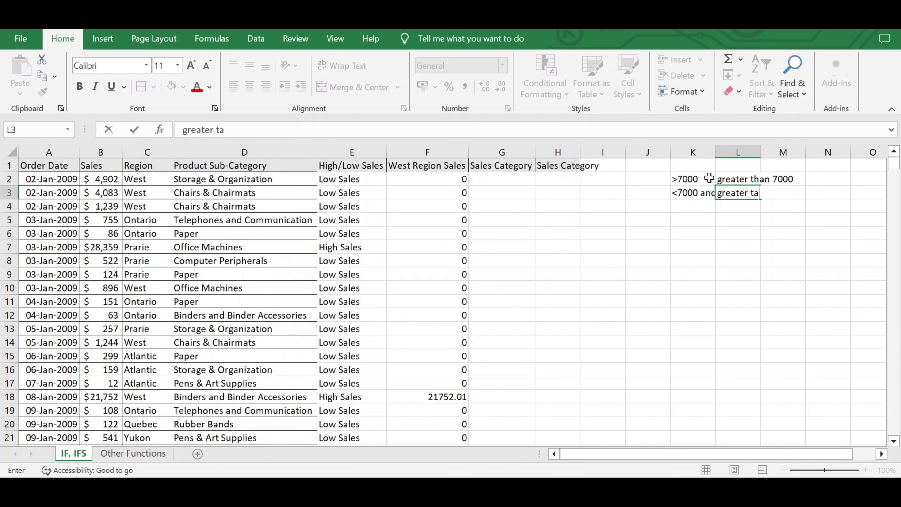
key(BackSpace)
text(han 5000)
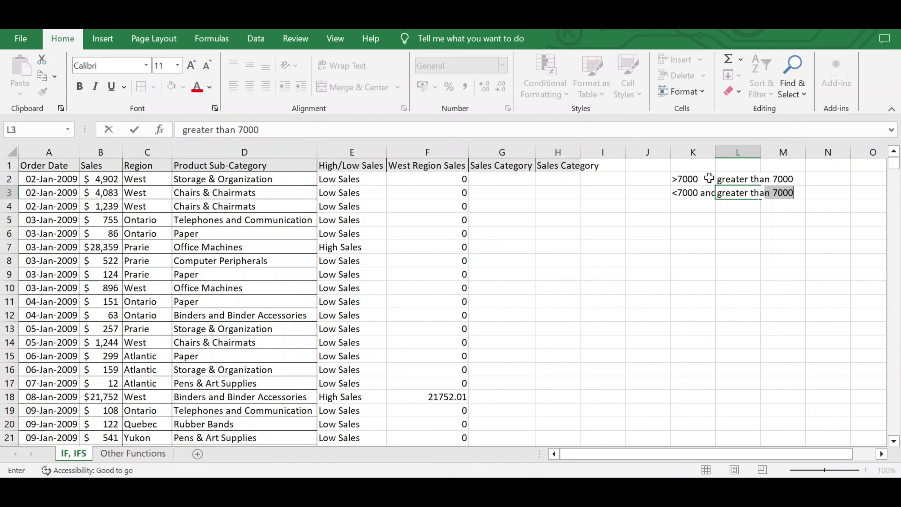
key(Return)
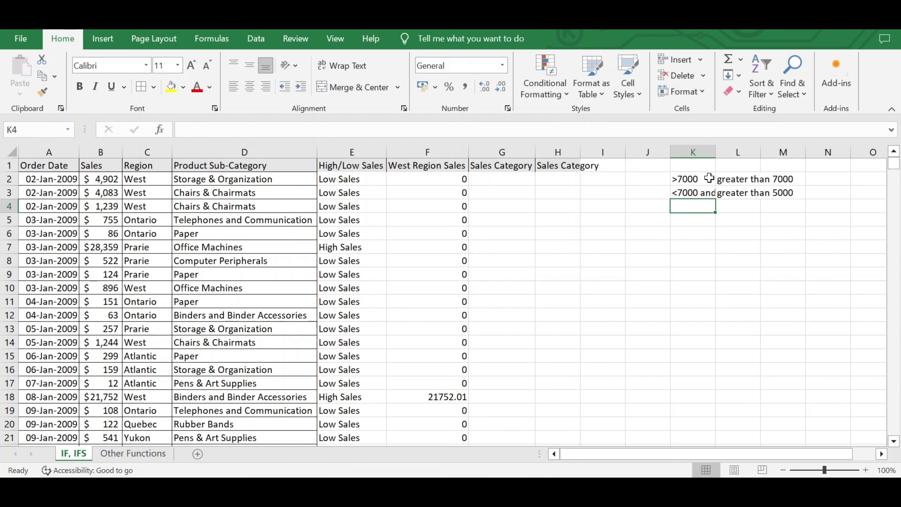
Note the third sales category criterion as "<5000 and >2000" in K4 with the label "greater than 2000" in L4
text(<5000a)
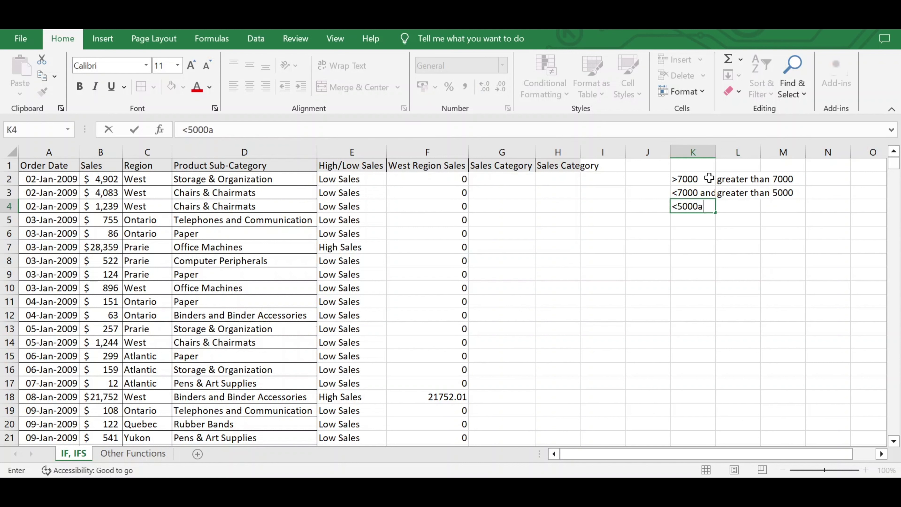
key(BackSpace)
text(and >2000)
key(Tab)
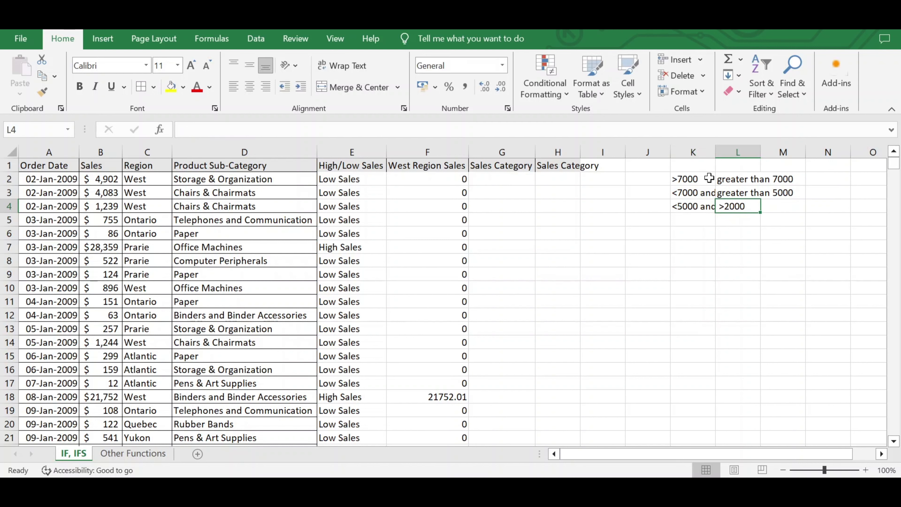
text(greater )
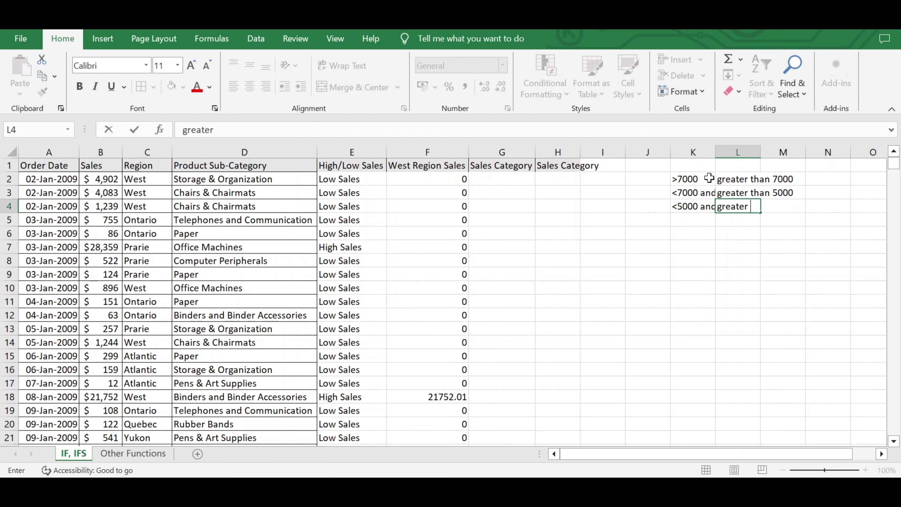
text(than 2000)
key(Return)
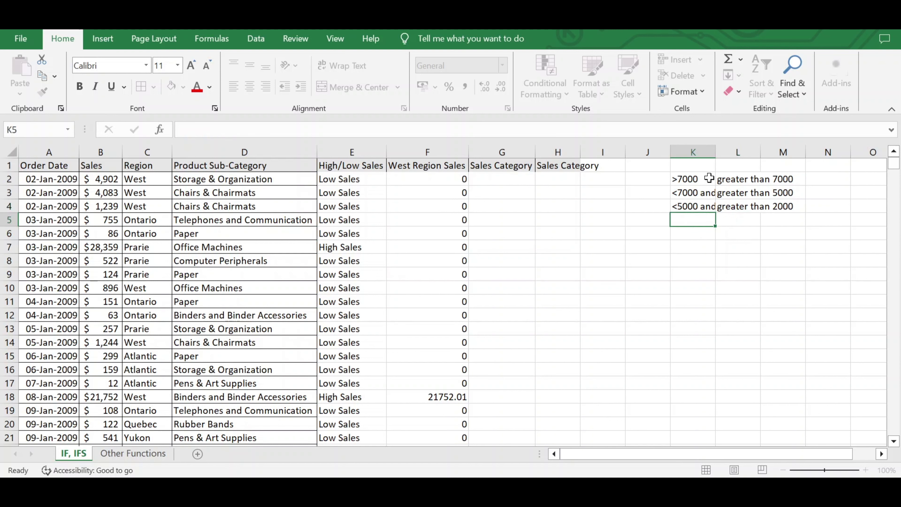
Note the fourth criterion as "<2000" in K5 with the label "less than 2000" in L5, and widen column K to fit the criteria
text(<2000)
key(Tab)
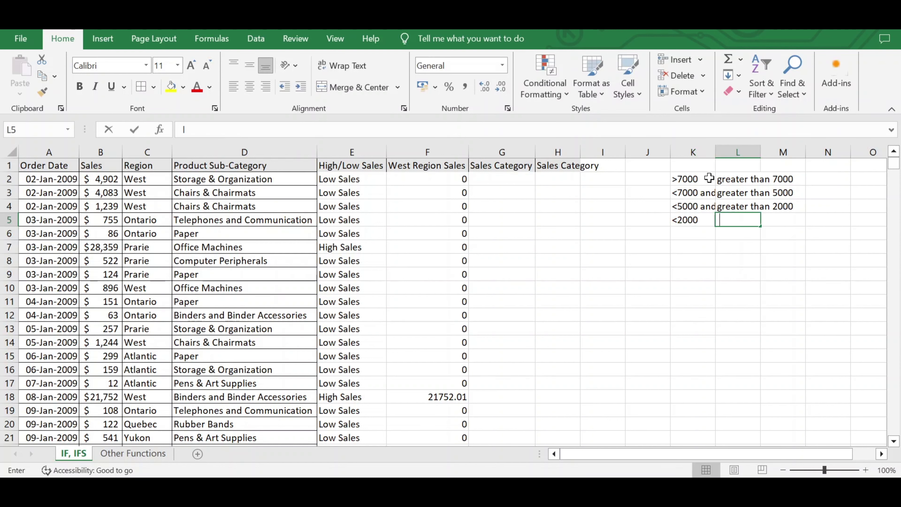
text(less than 2)
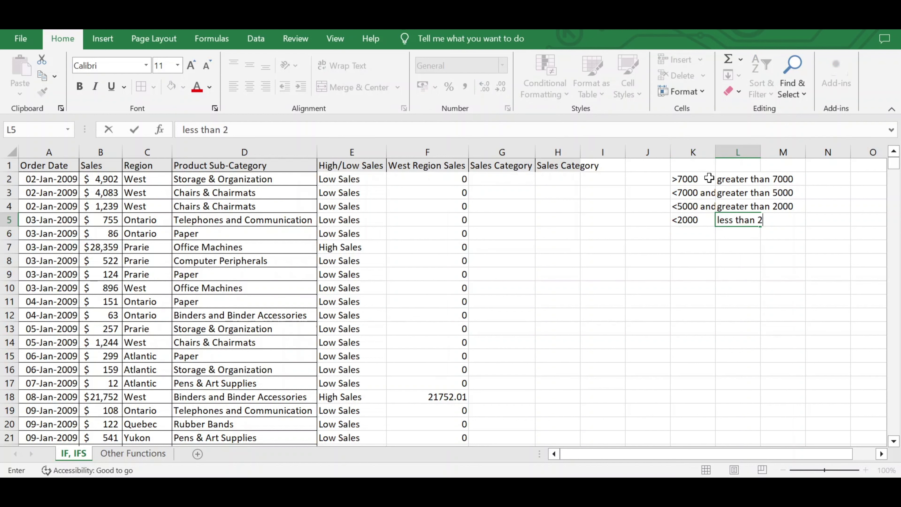
text(000)
key(Return)
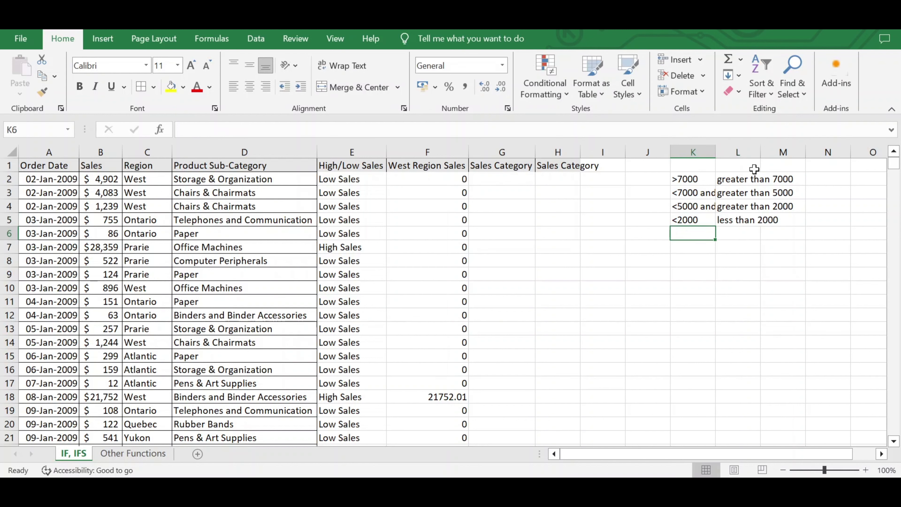
drag(716, 152, 752, 159)
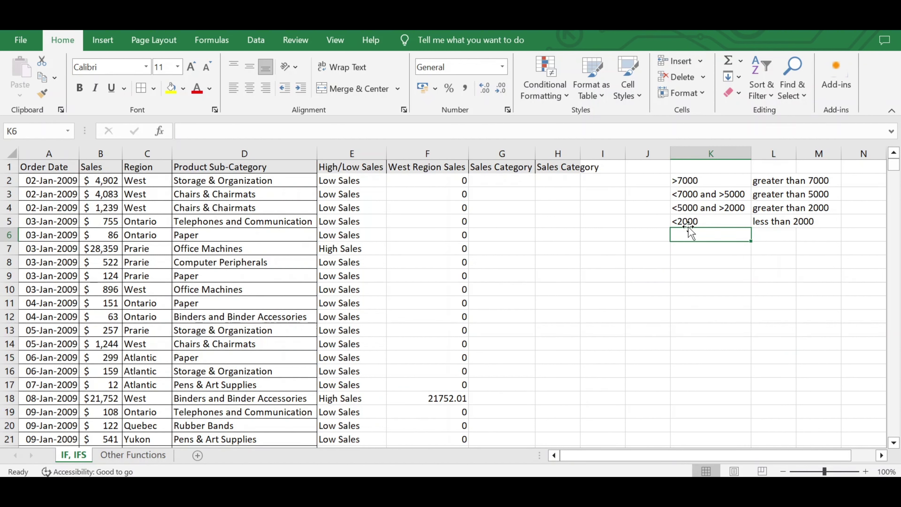
Begin an IF formula in G2 that returns "greater than 7000" when B2>7000, leaving its false value open
click(786, 179)
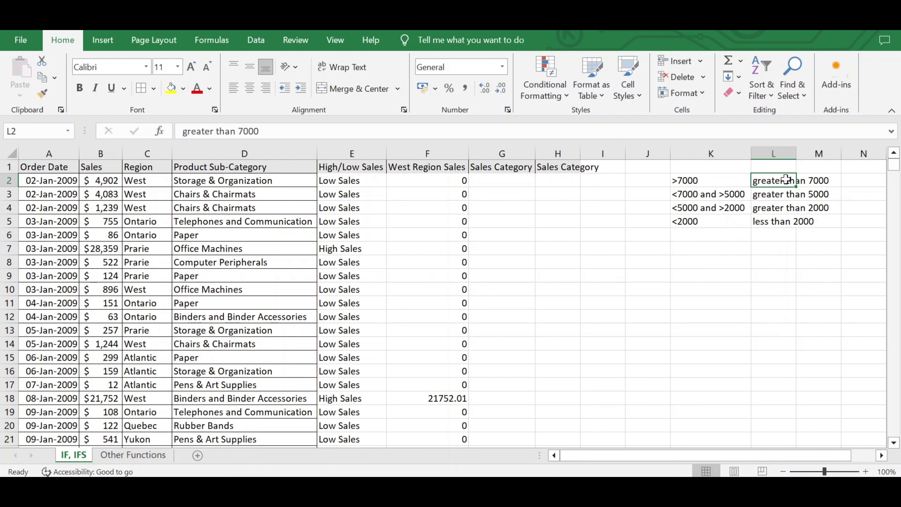
click(496, 180)
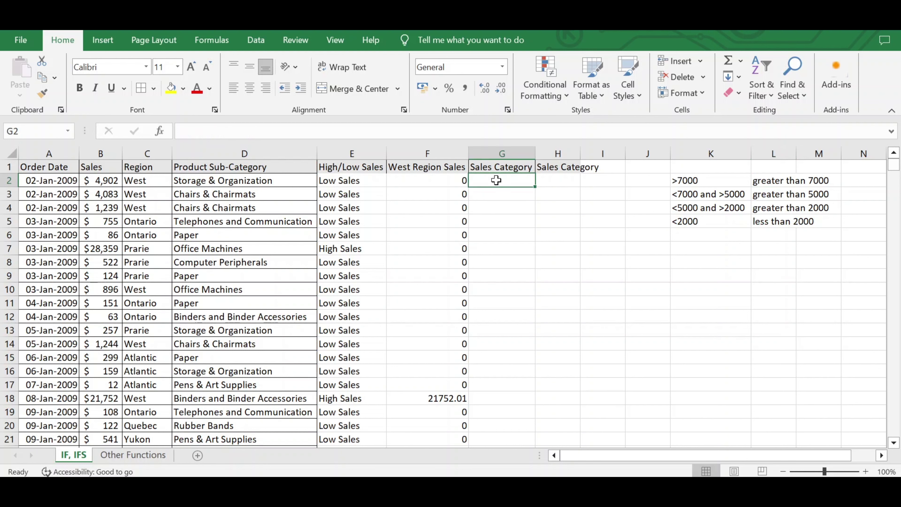
text(=if()
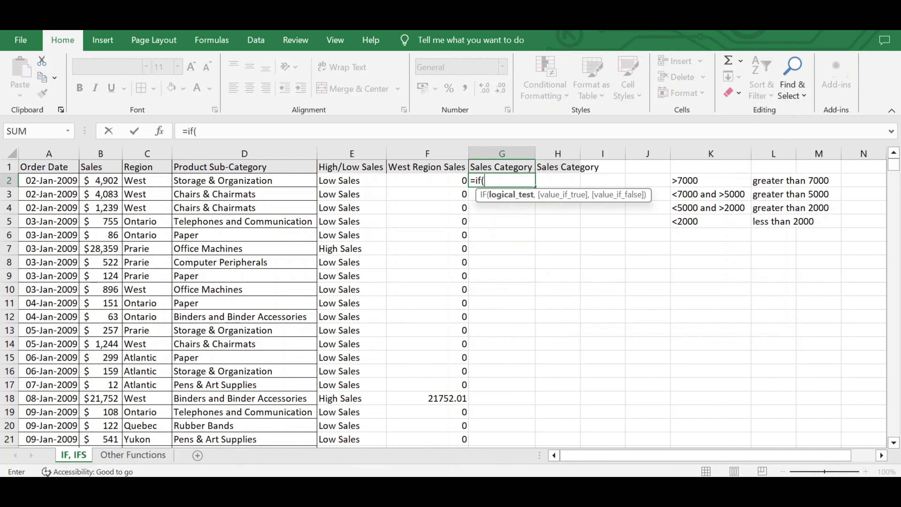
click(92, 182)
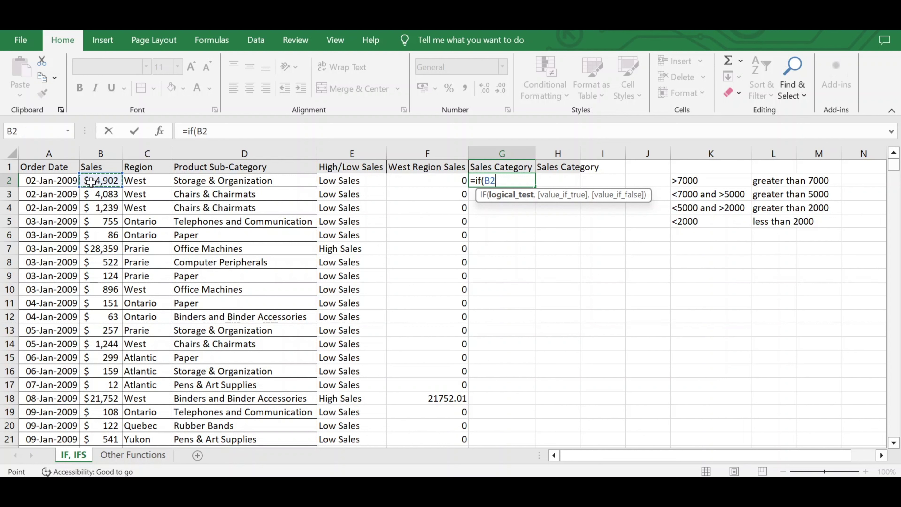
text(>7000,")
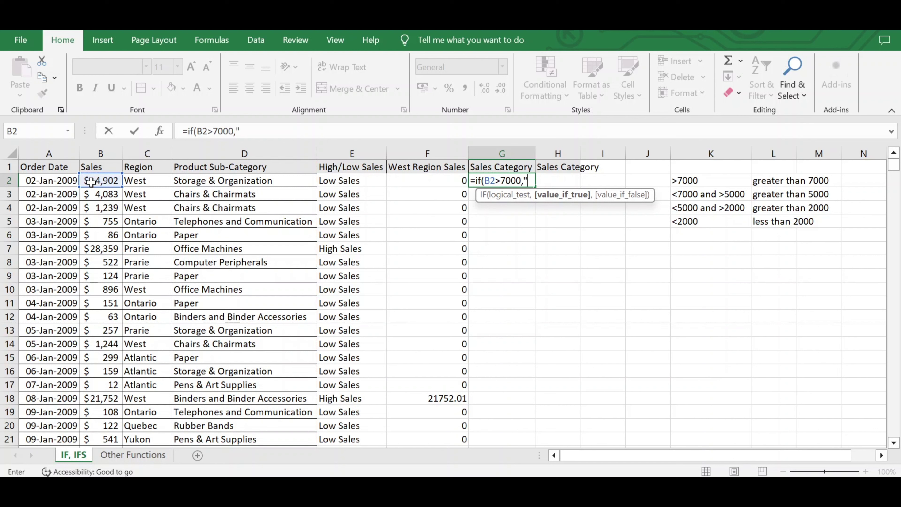
text(greater than 7)
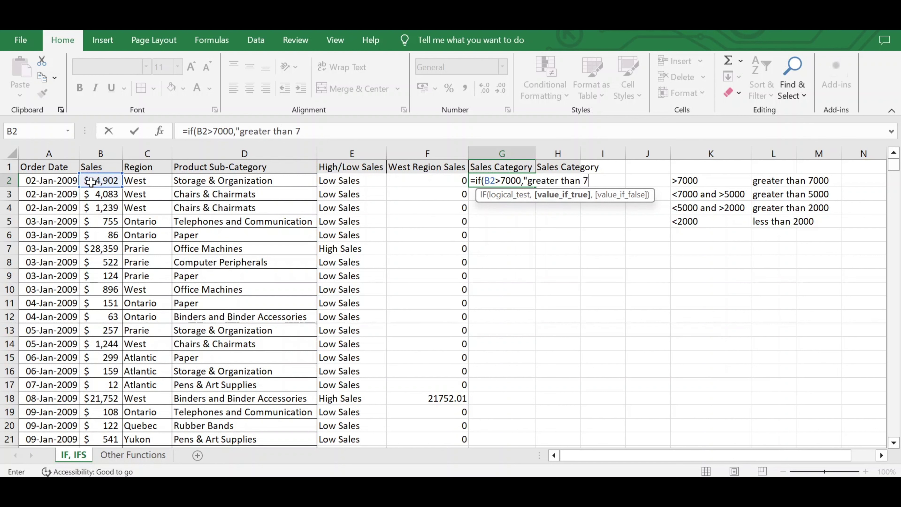
text(000",)
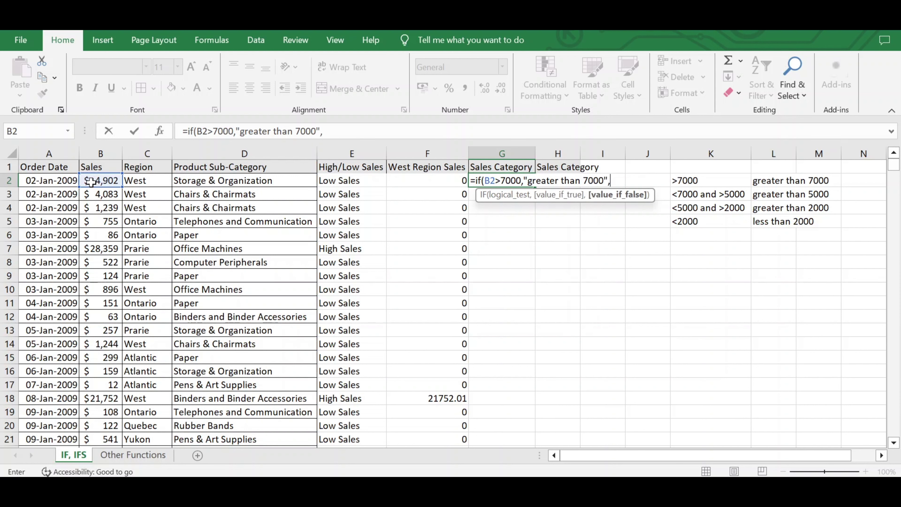
Nest a second IF as the false value of the G2 formula, returning "greater than 5000" when B2>5000
text(if)
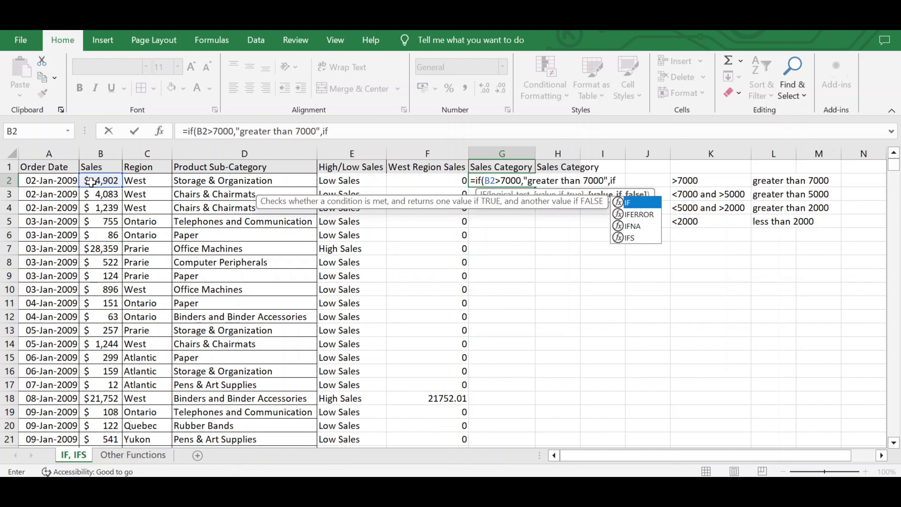
text(()
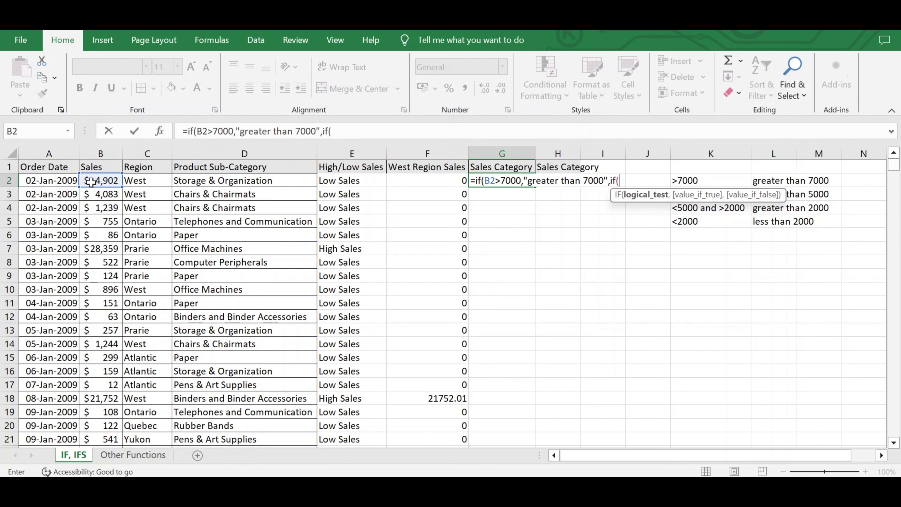
click(101, 182)
text(>5000)
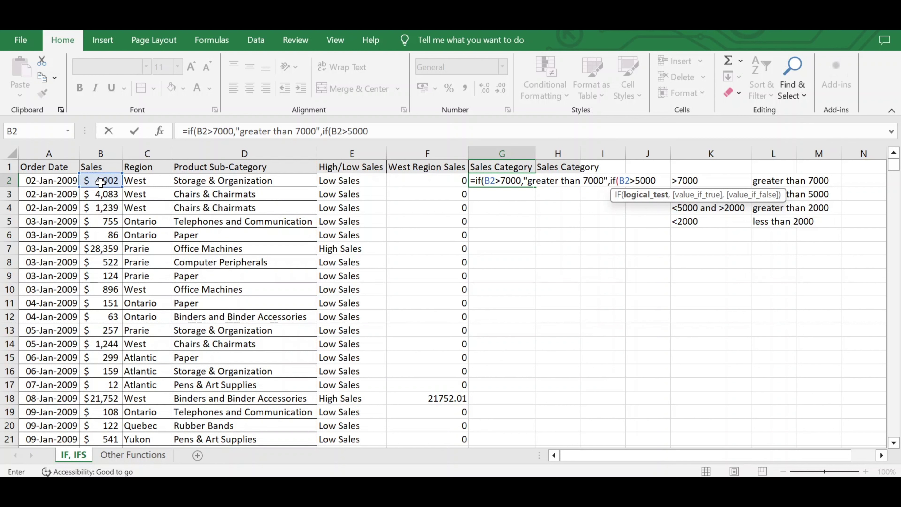
text(,"greater tha)
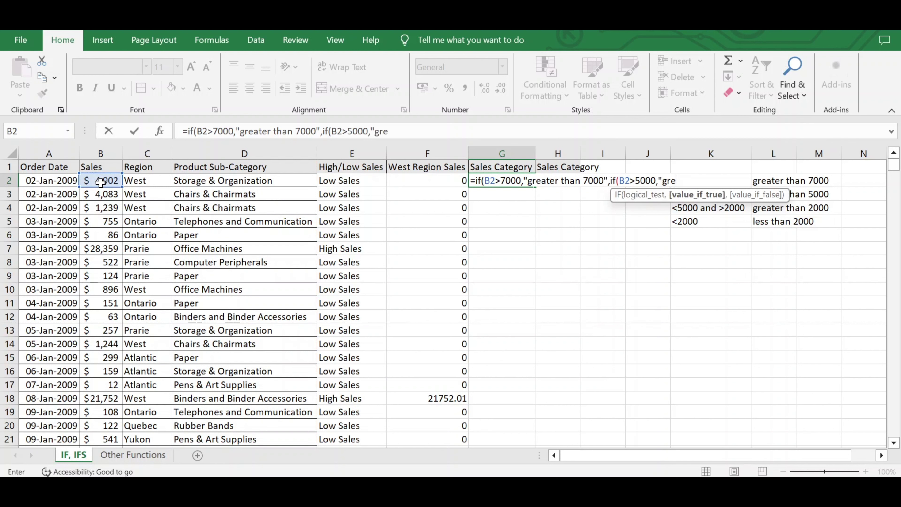
text(n )
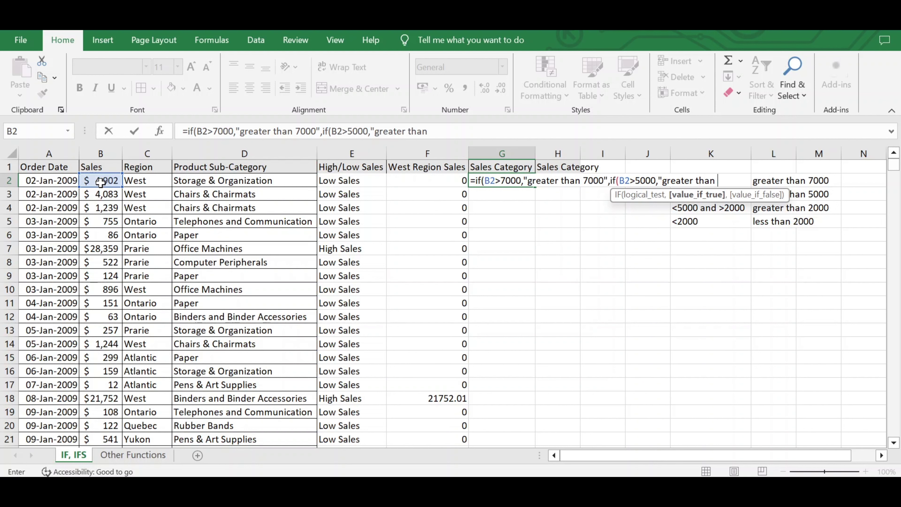
text(5000",)
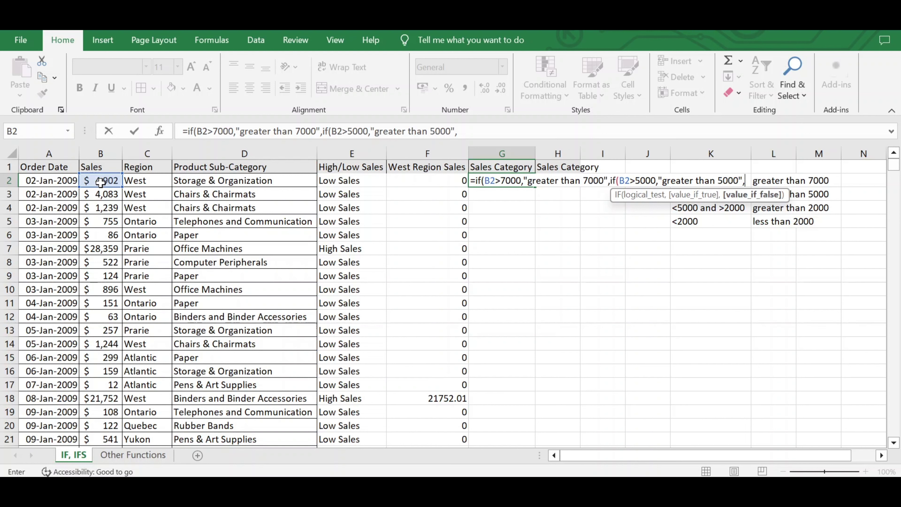
Nest a third IF in the G2 formula that returns "greater than 2000" when B2>2000
text(if)
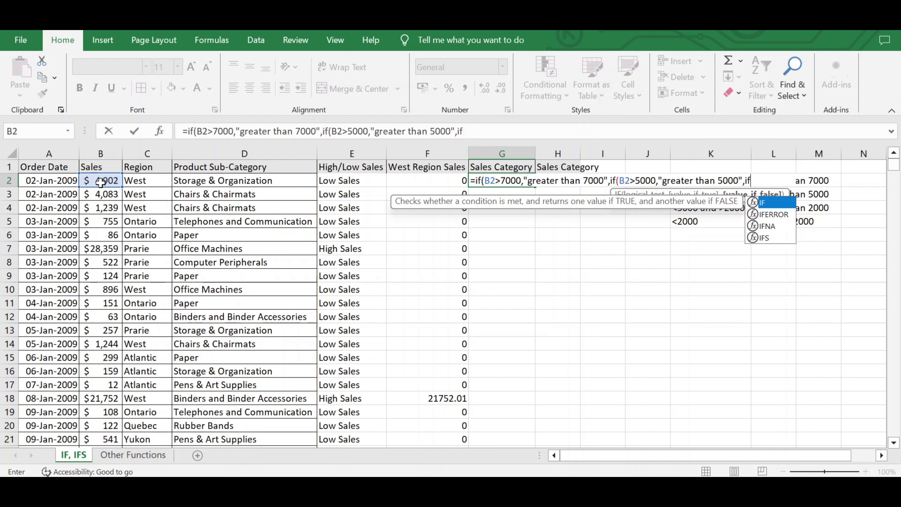
text(()
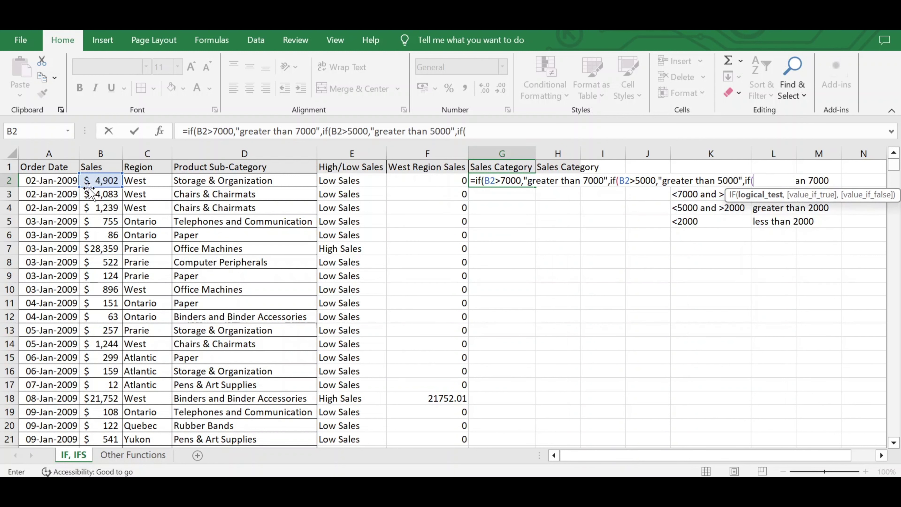
click(99, 181)
text(>)
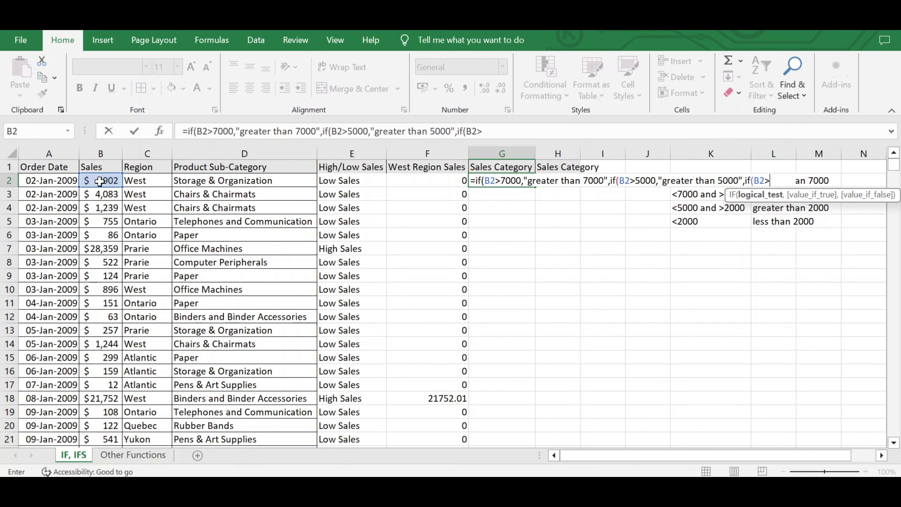
text(2000,"greater )
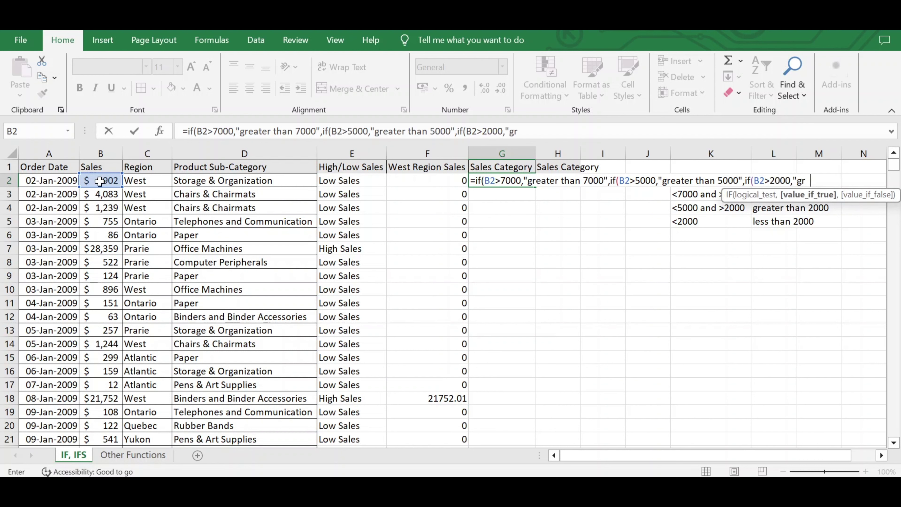
text(than )
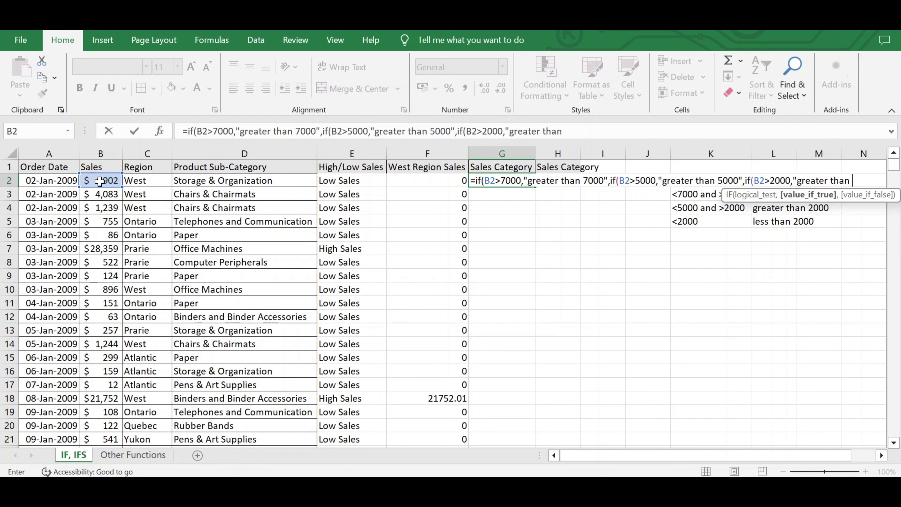
text(2000",)
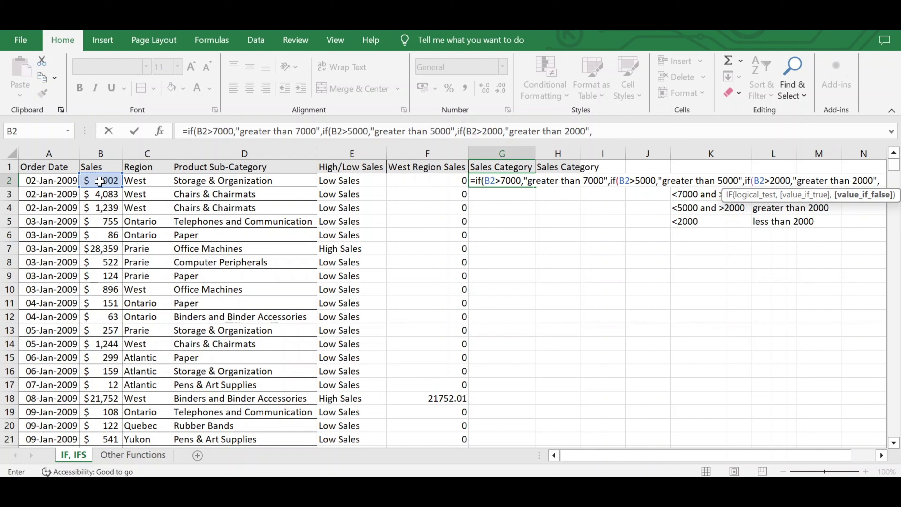
Add "less than 2000" as the final false value, close all three nested IFs and enter the G2 formula
text("less t)
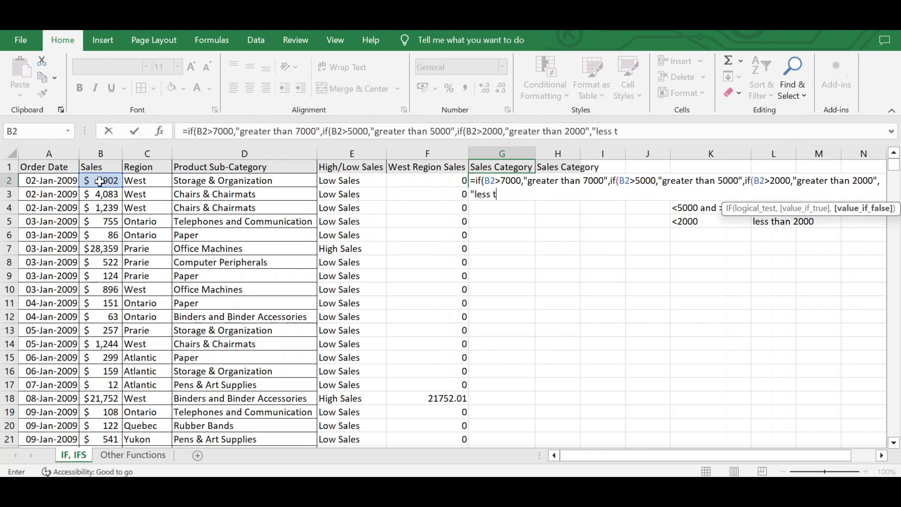
text(han 2000)
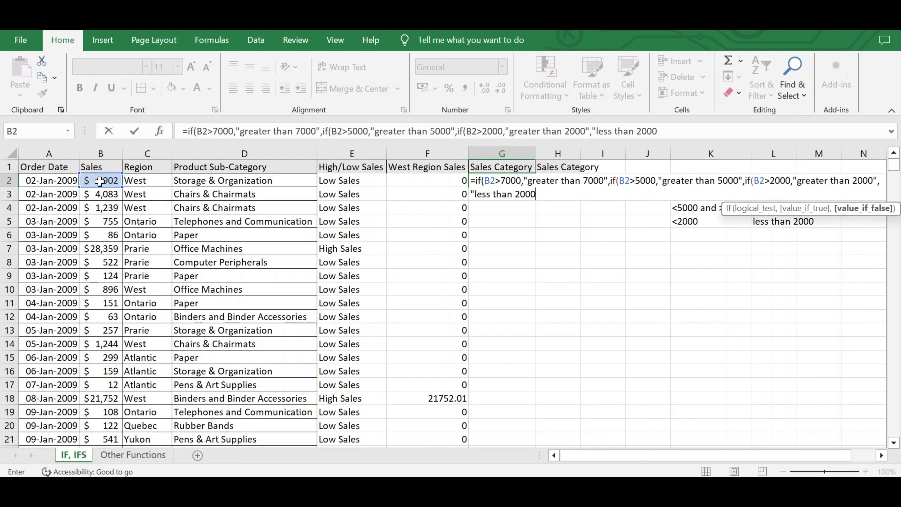
text("))
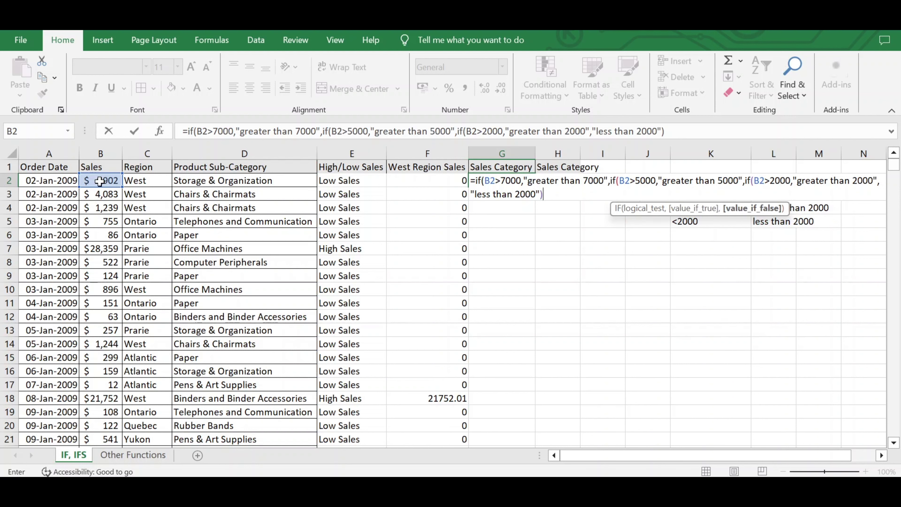
text())
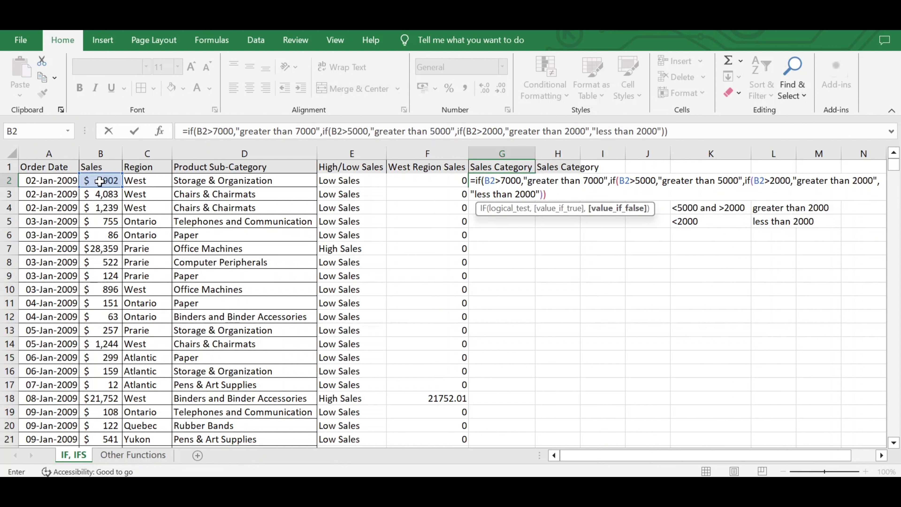
text())
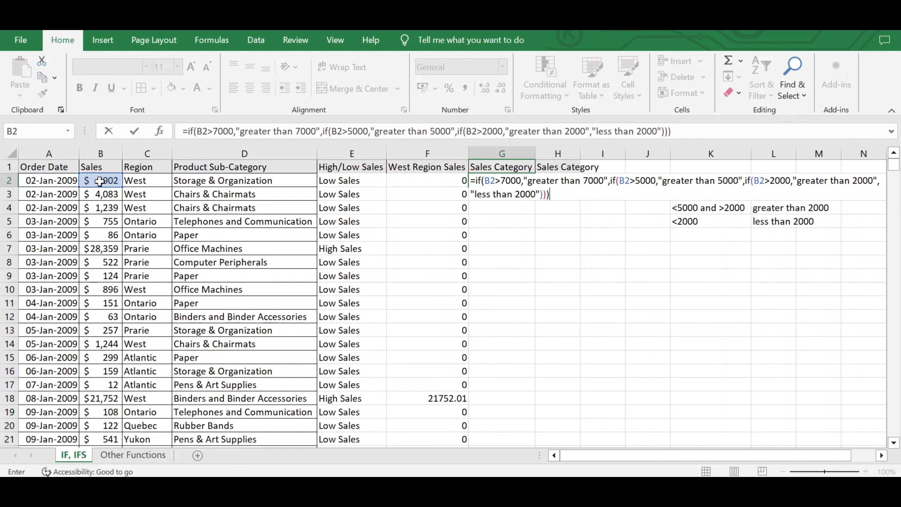
key(Return)
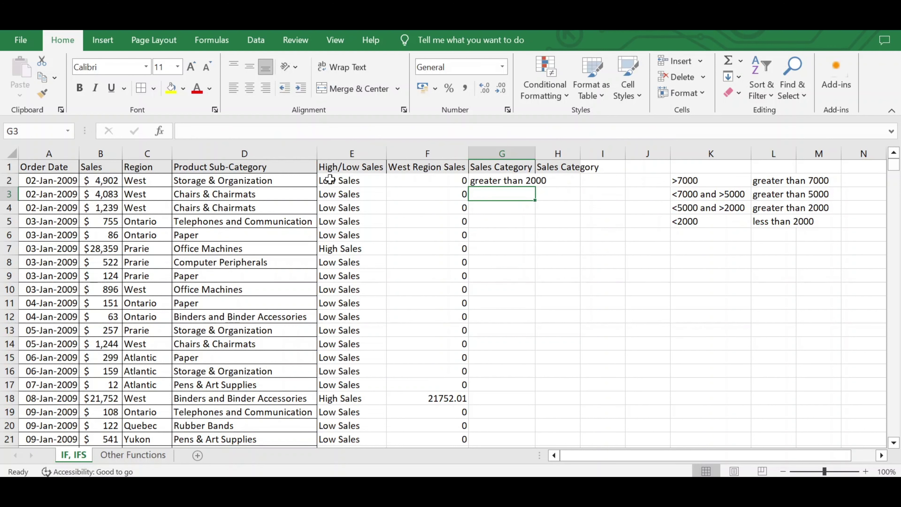
Check the G2 formula and its result against the sales value in B2
click(518, 180)
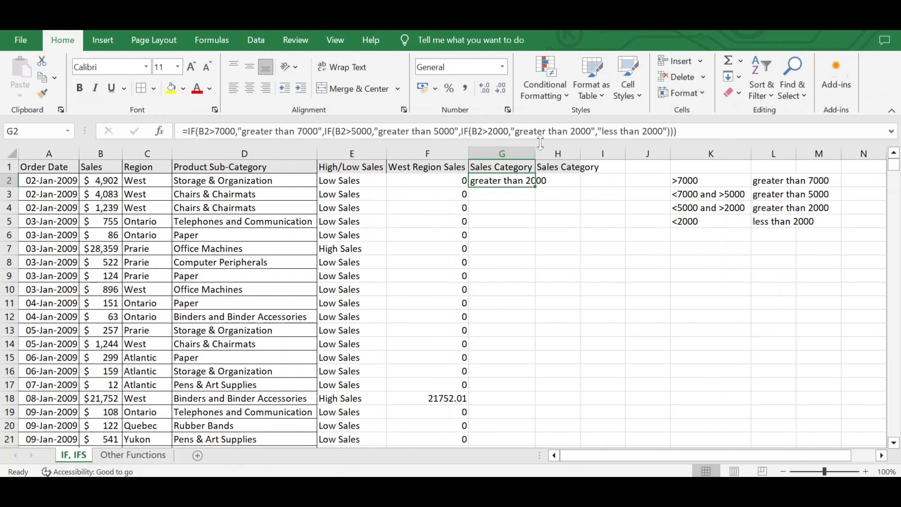
click(102, 183)
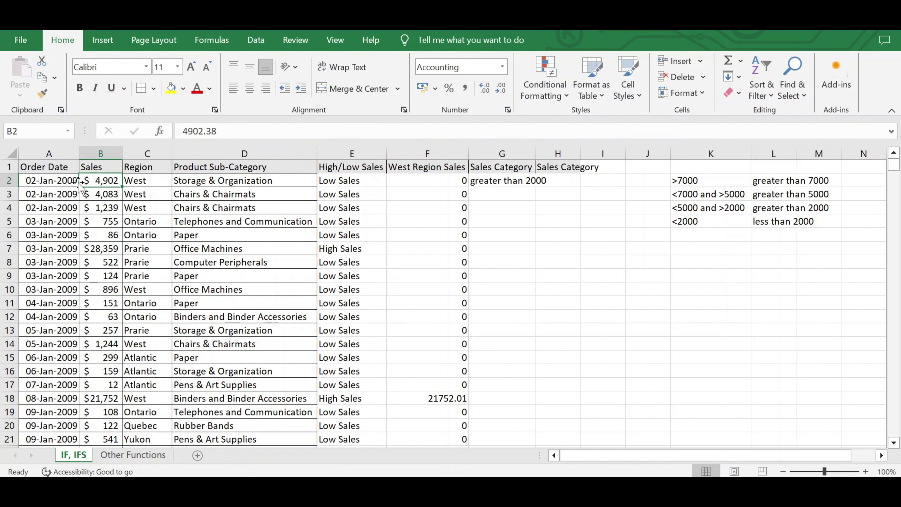
Copy the G2 formula down the whole column and check row 4's category against its sales value
click(522, 181)
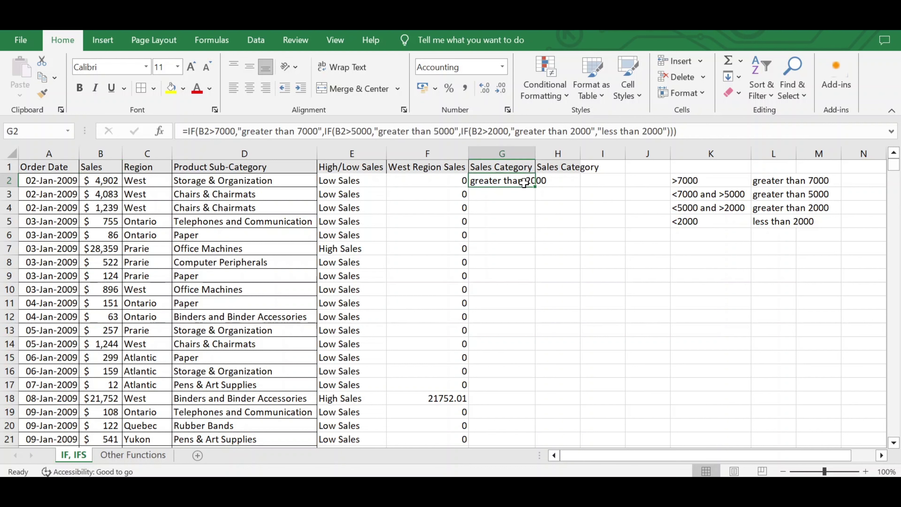
double_click(536, 188)
click(502, 209)
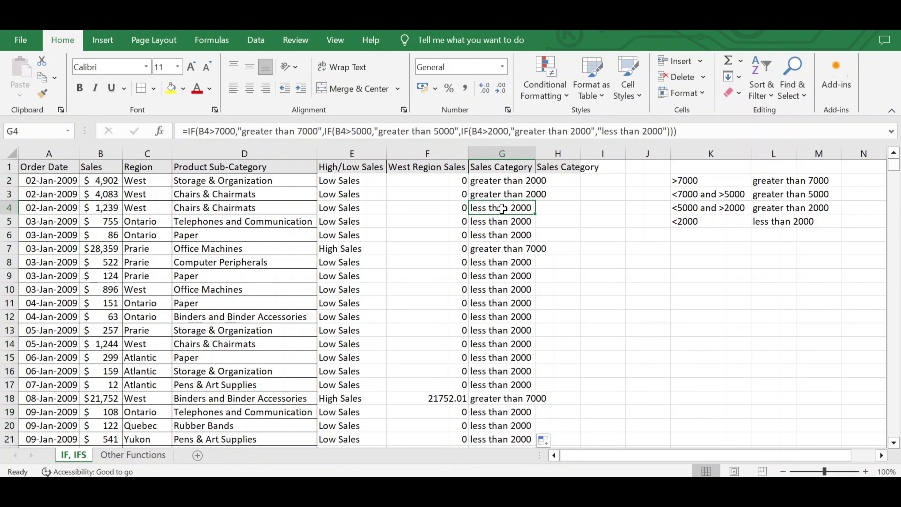
click(105, 208)
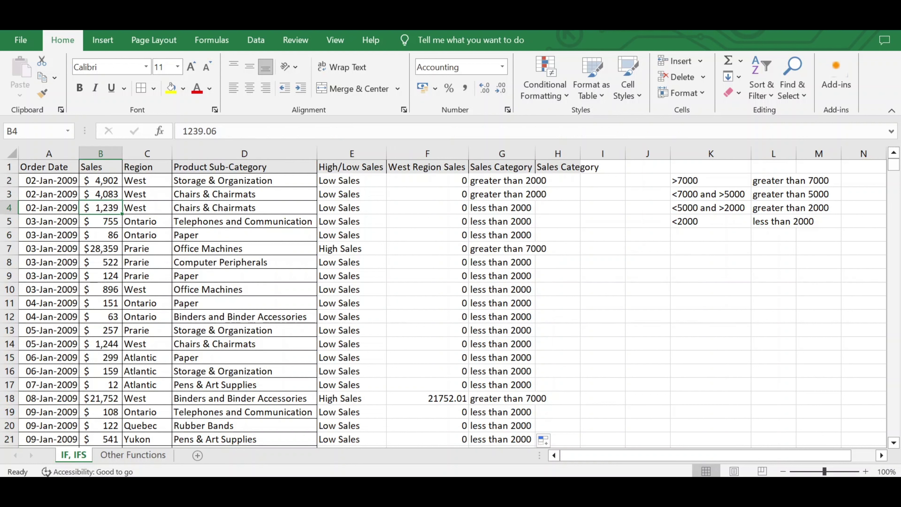
Review the nested IF formula in G2 and the filled Sales Category column G
click(502, 181)
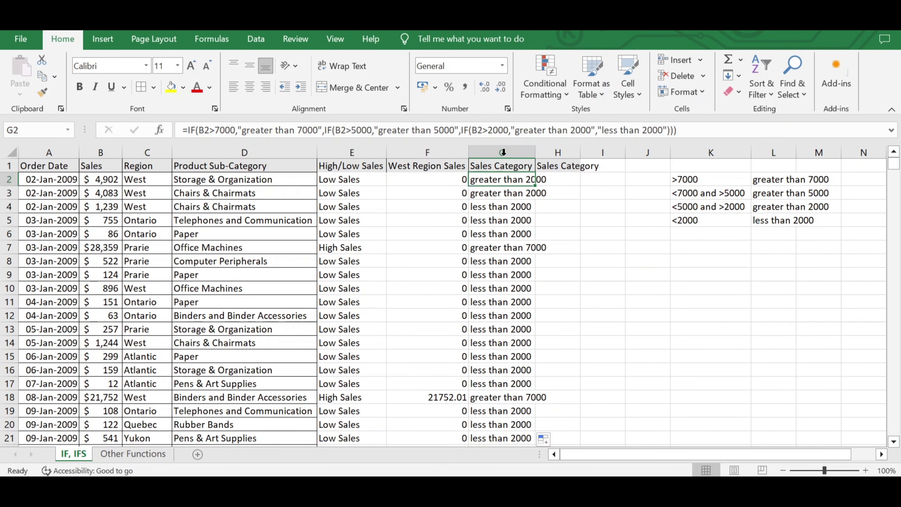
click(503, 152)
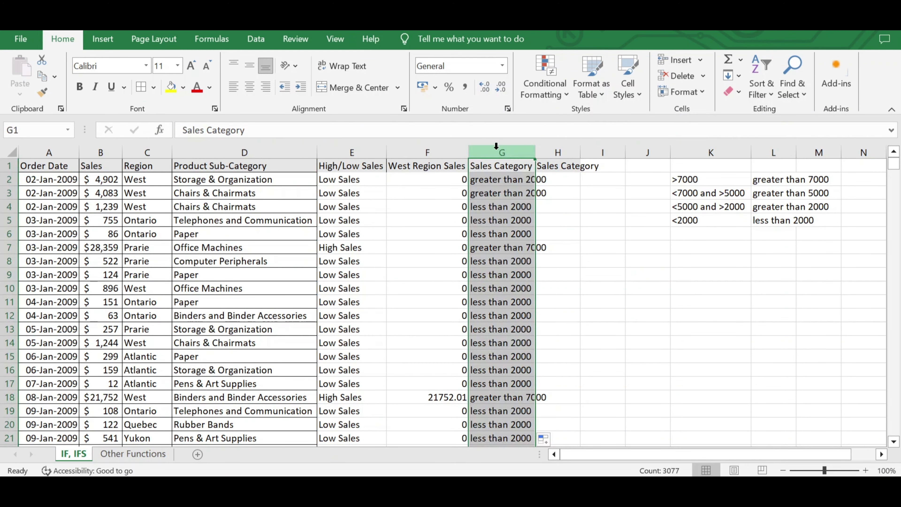
click(515, 181)
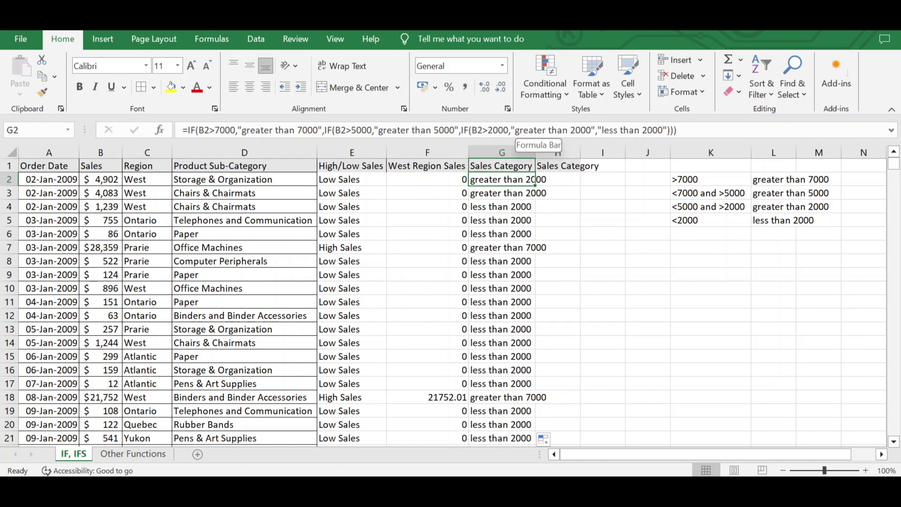
drag(677, 130, 233, 130)
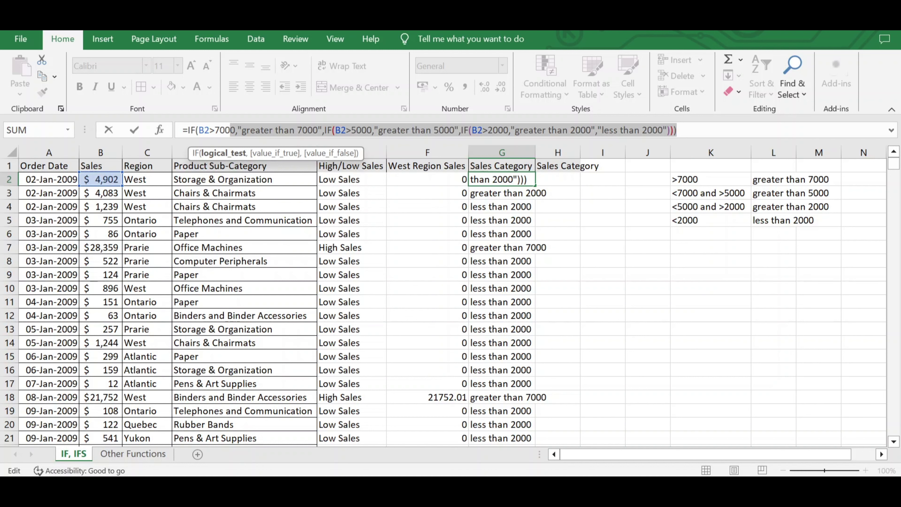
click(519, 153)
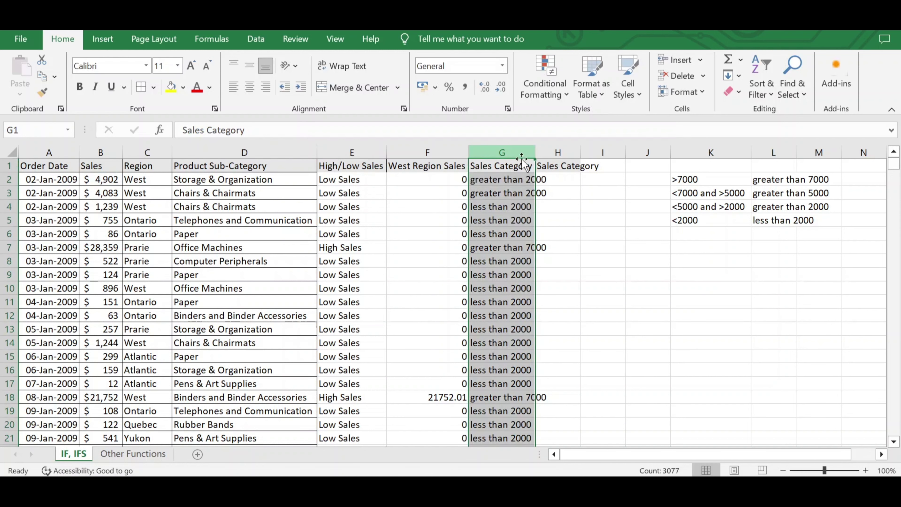
Fit the widths of the two Sales Category columns, G and H, to their contents
click(560, 180)
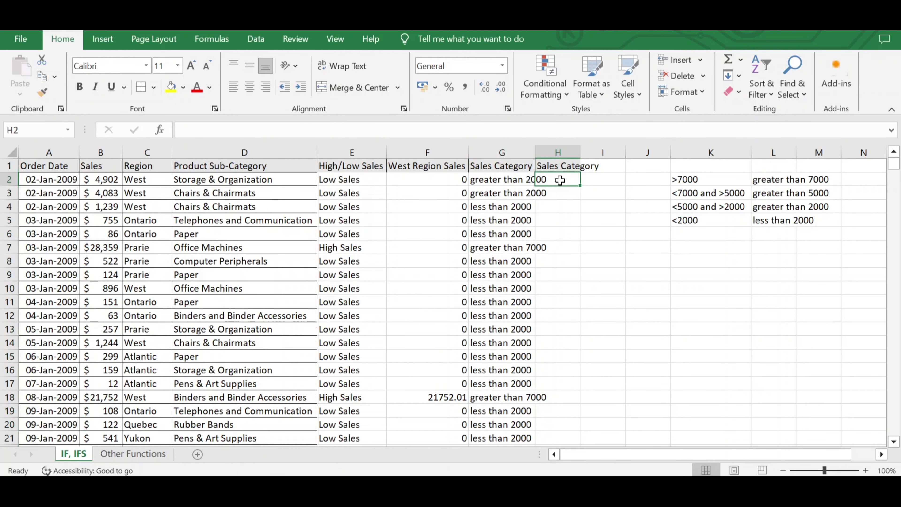
double_click(536, 153)
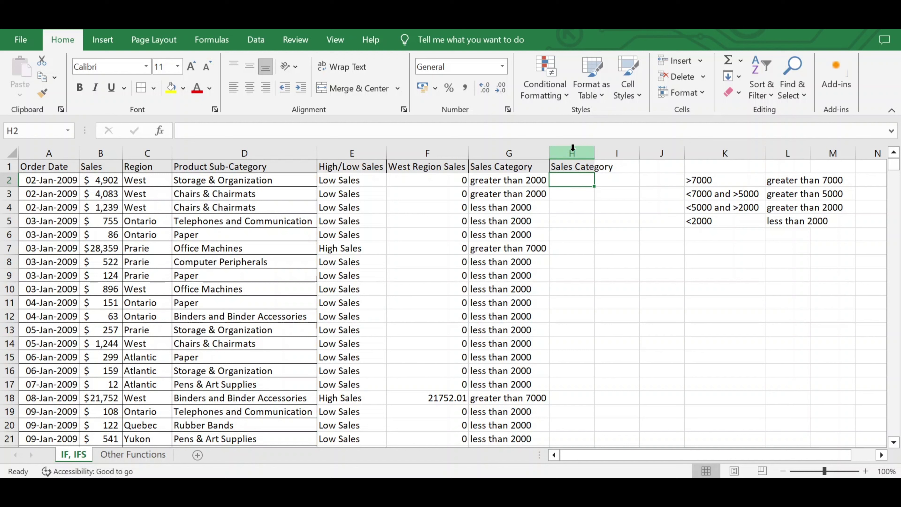
click(533, 150)
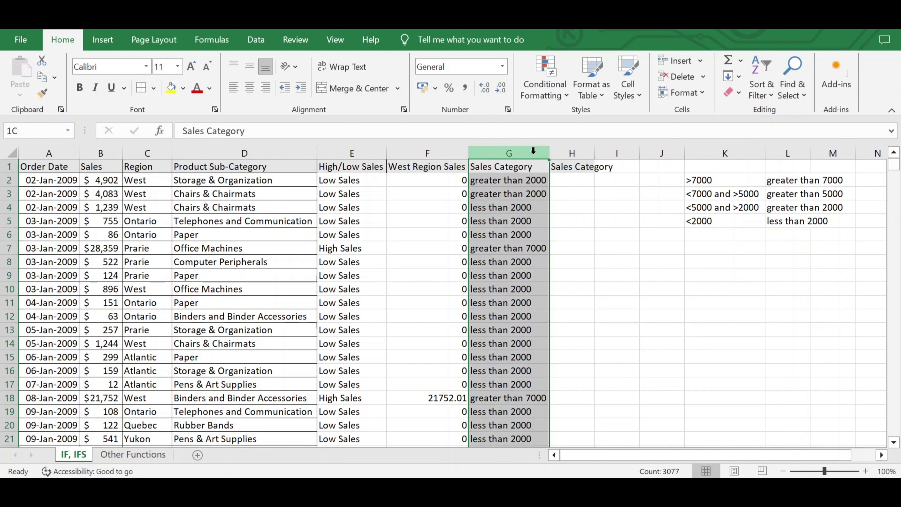
click(571, 183)
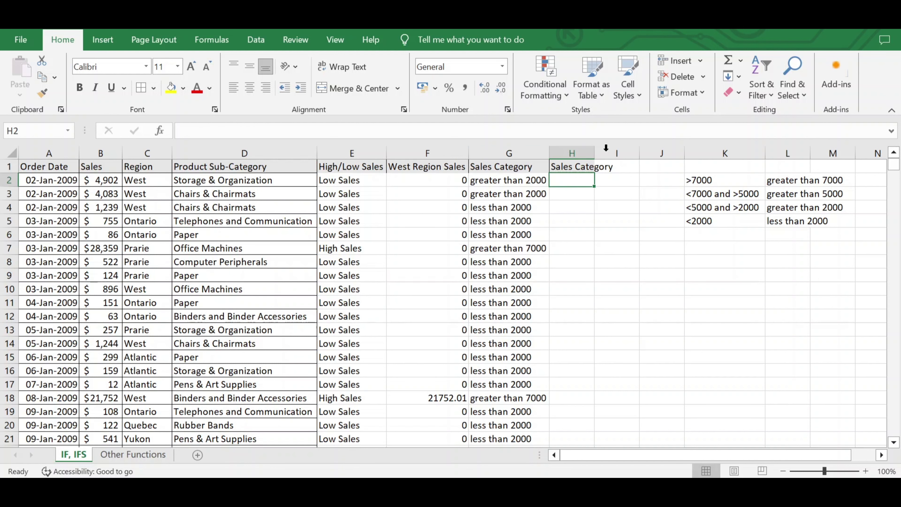
double_click(594, 153)
Start an IFS formula in H2 whose first condition B2>7000 returns "greater than 7000"
text(=)
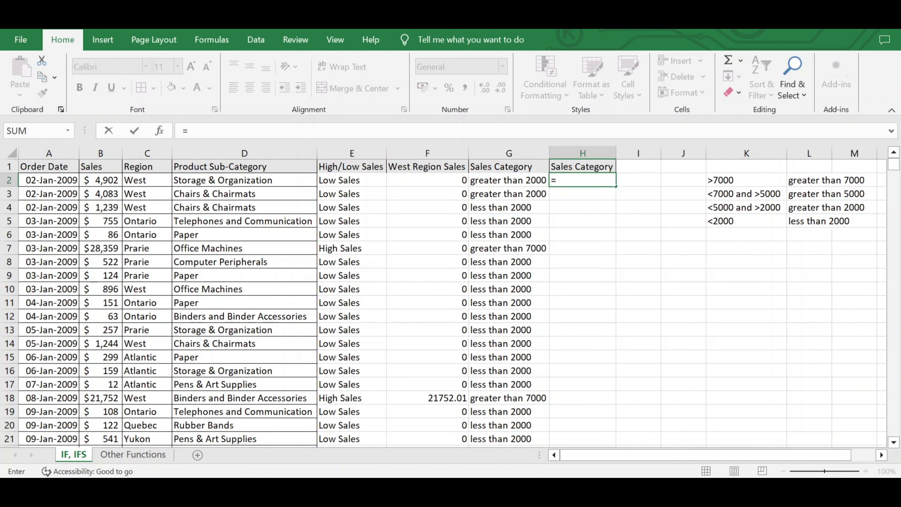
text(ifs)
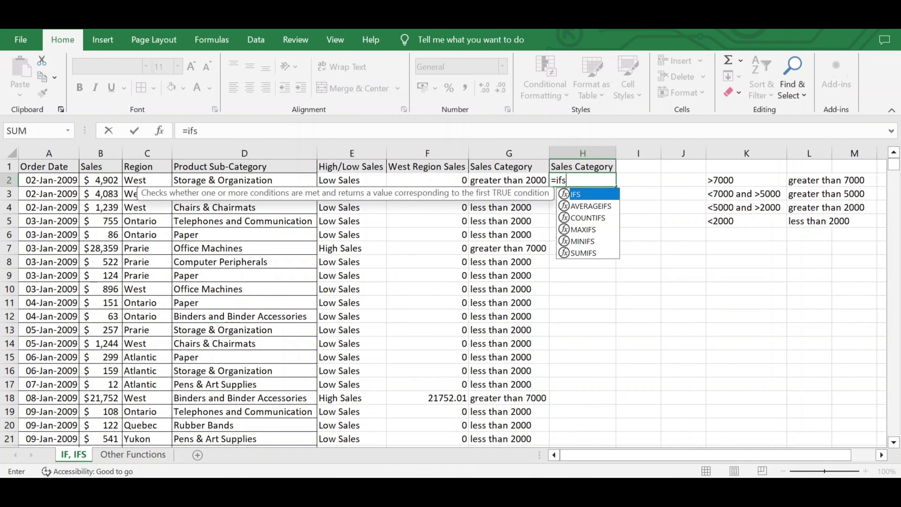
text(()
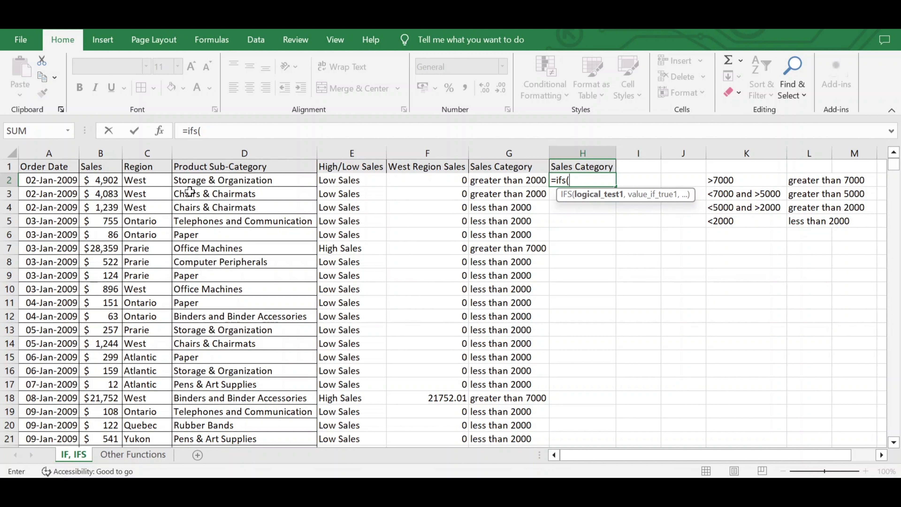
click(96, 180)
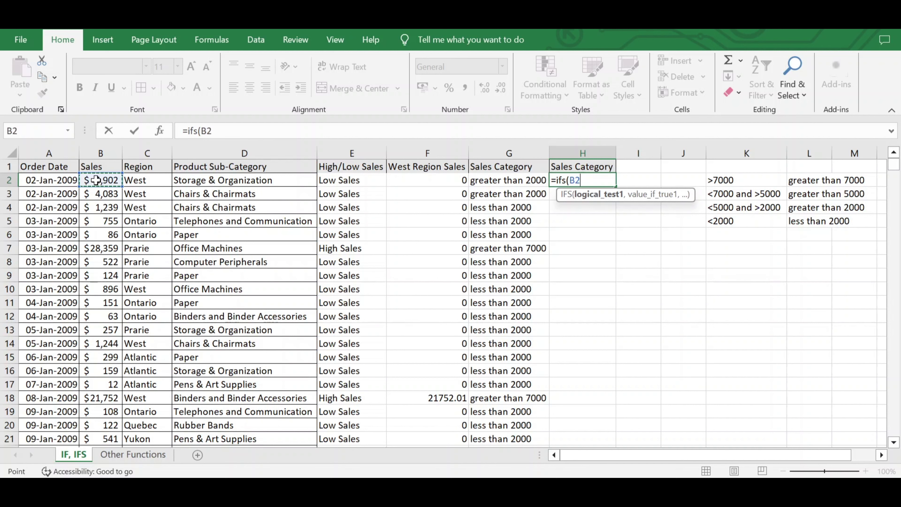
text(>70)
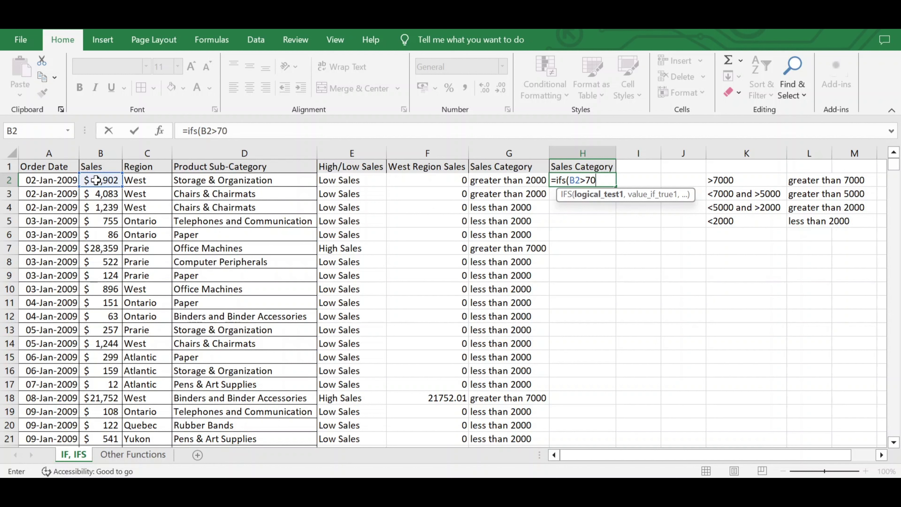
text(00,")
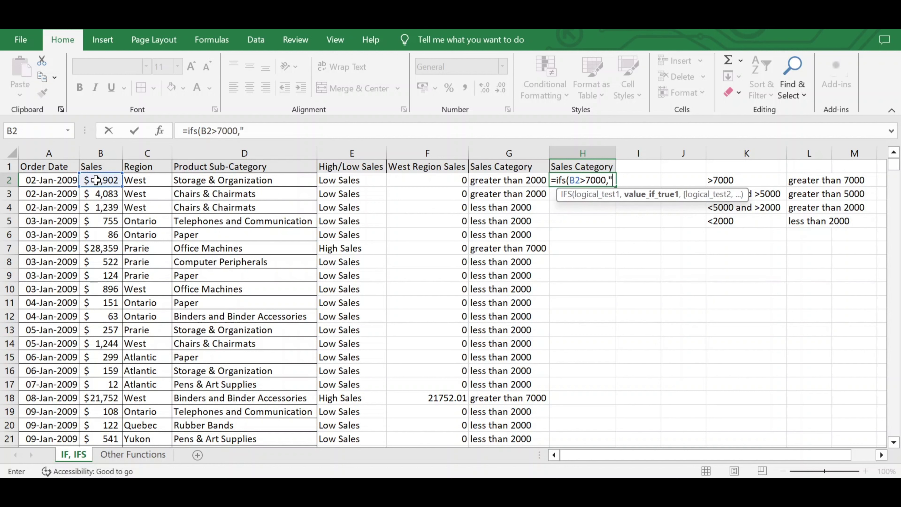
text(greater th)
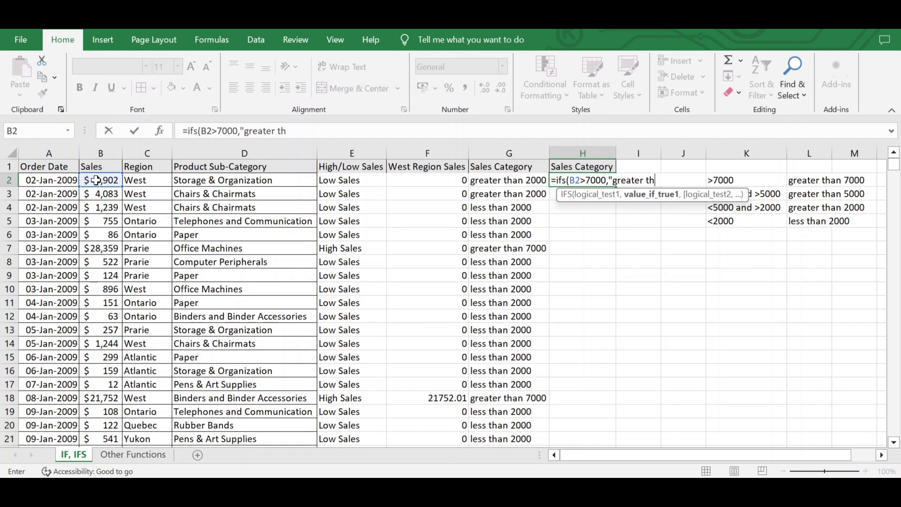
text(an 70)
key(BackSpace)
text(7000",)
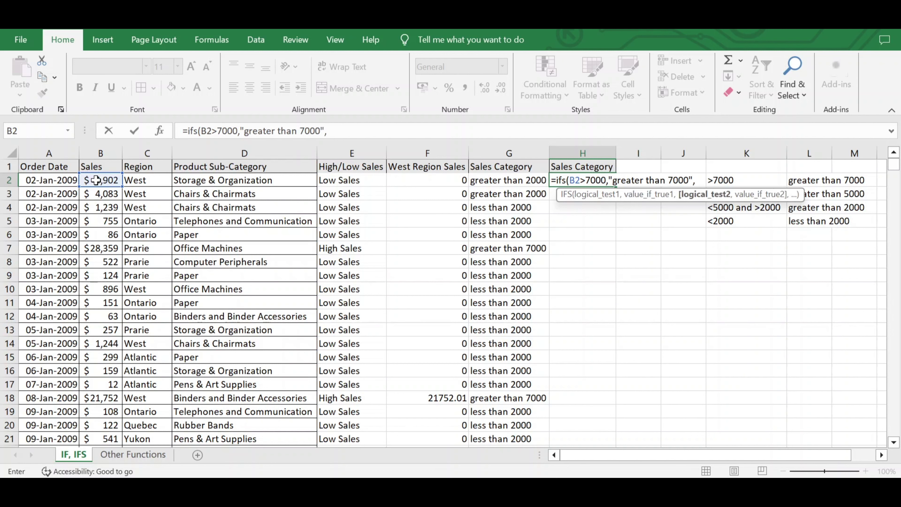
Add a second condition to the H2 IFS formula, B2>5000, returning "greater than 5000"
click(91, 181)
text(>5)
text(000,)
text("greater th)
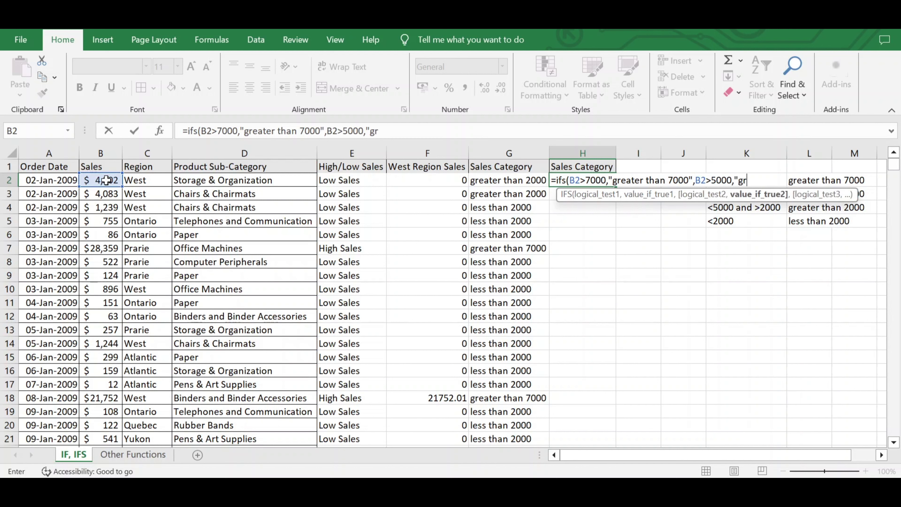
text(an 5000)
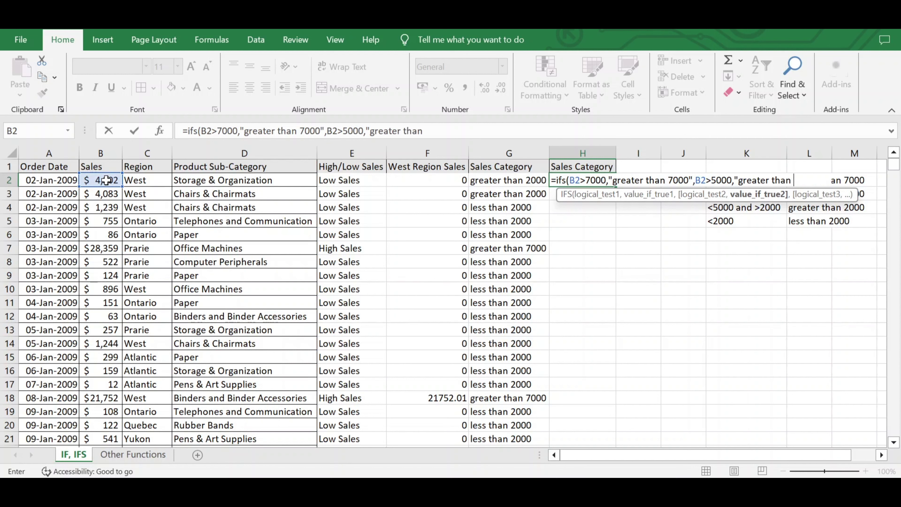
text(",)
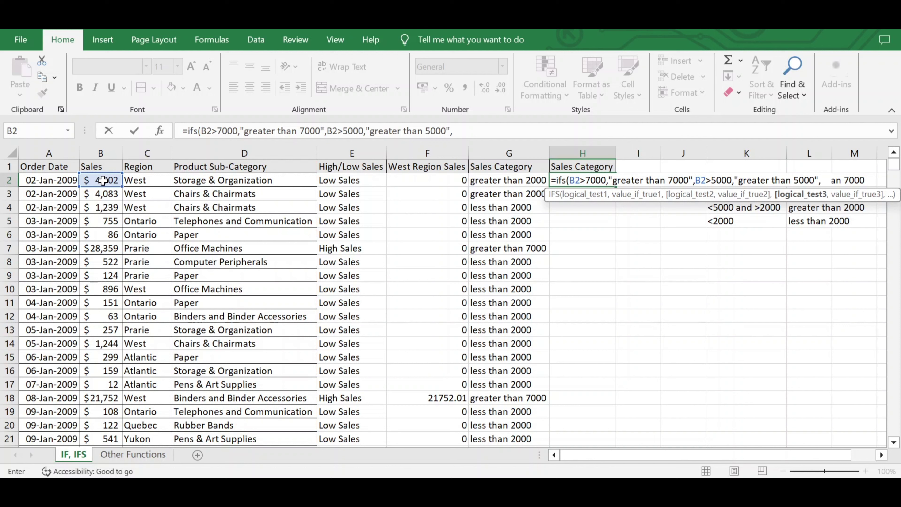
Add a third condition to the H2 IFS formula, B2>2000, returning "greater than 2000"
click(102, 180)
text(>)
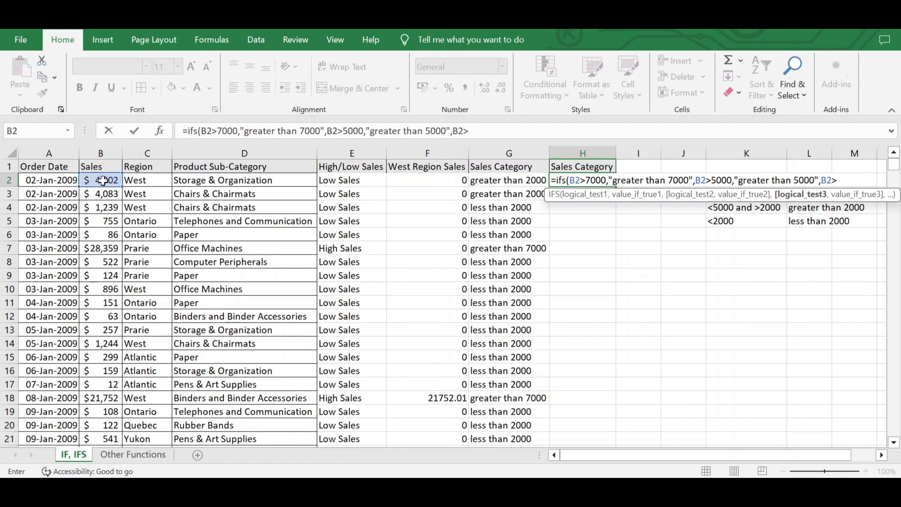
text(2000,)
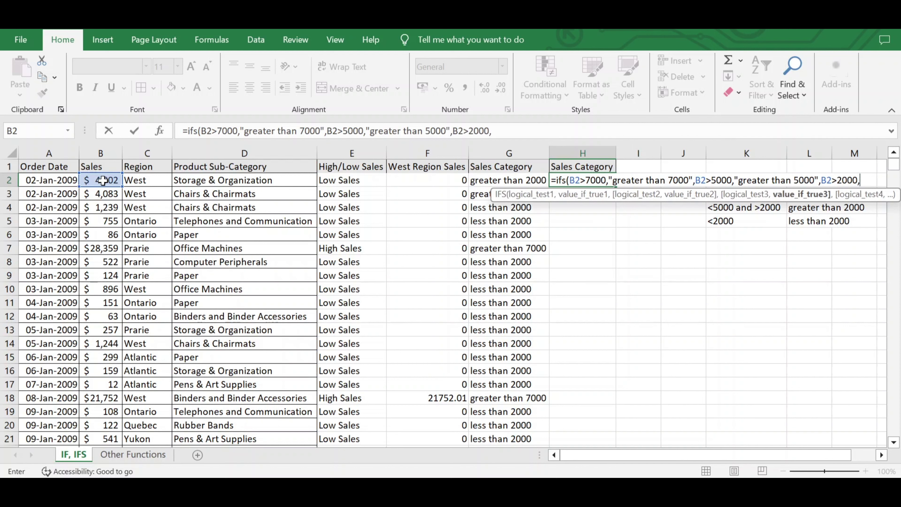
text("greater than )
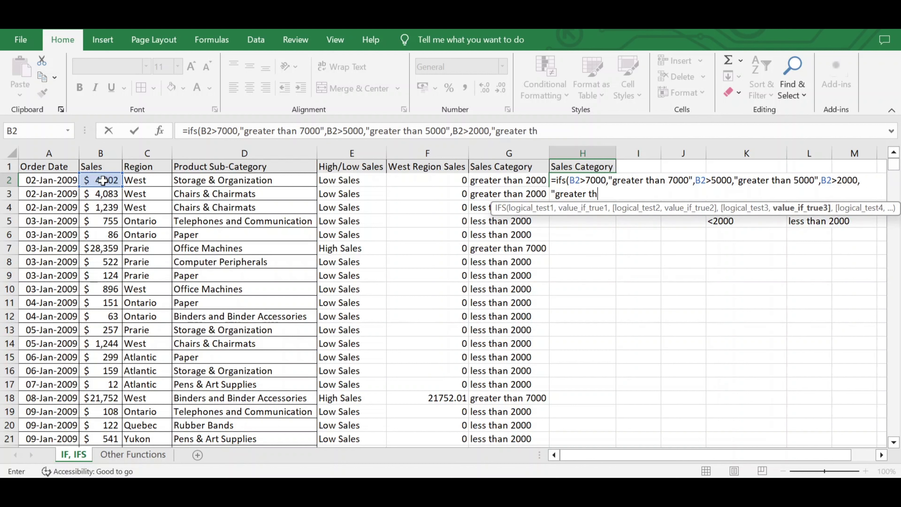
text(2000")
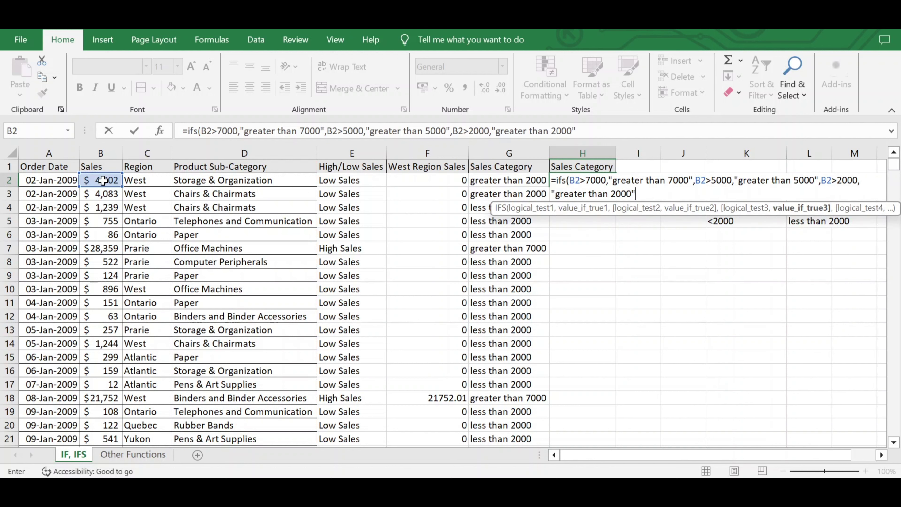
text(,)
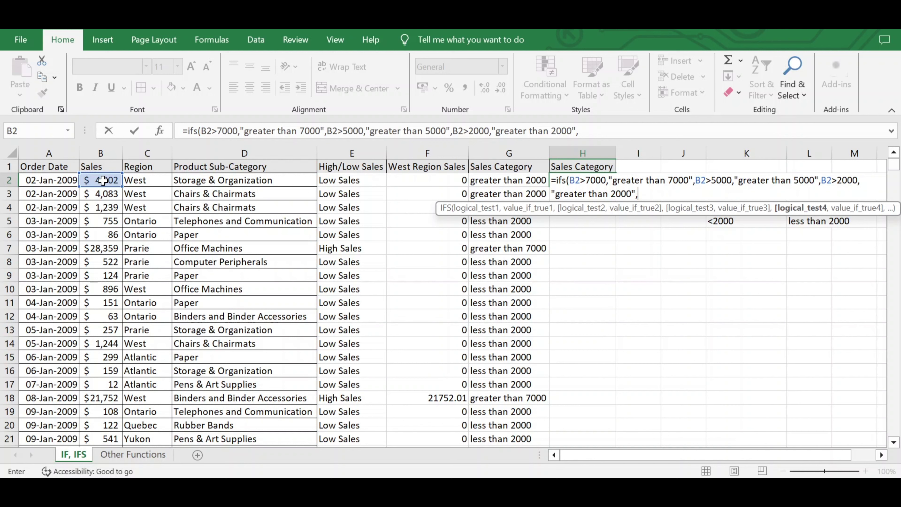
Add True as the final condition returning "less than 2000", close the IFS function and enter the H2 formula
text(True,)
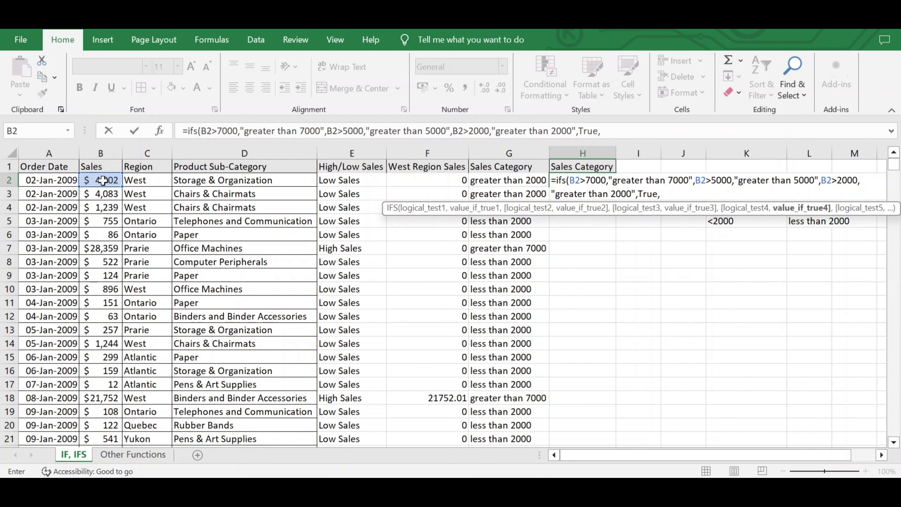
text( "Less)
key(BackSpace)
key(BackSpace)
key(BackSpace)
key(BackSpace)
text(less than 2000)
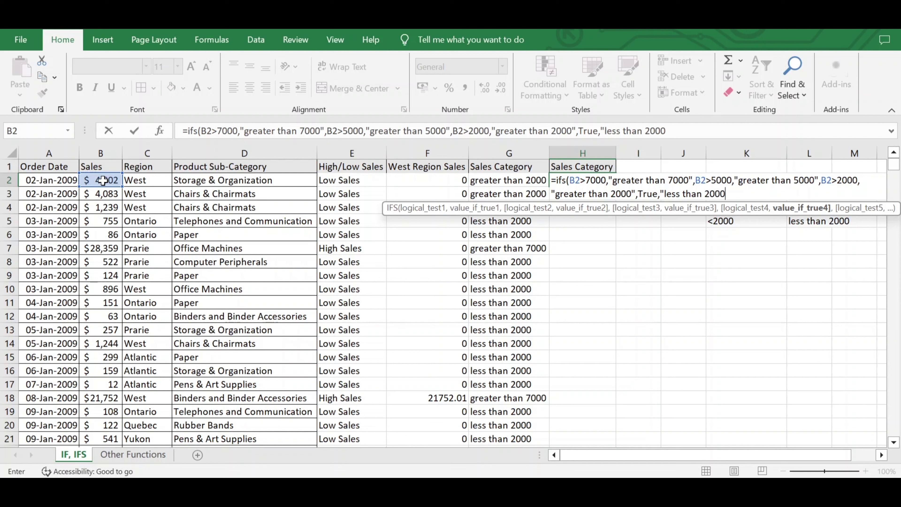
text("))
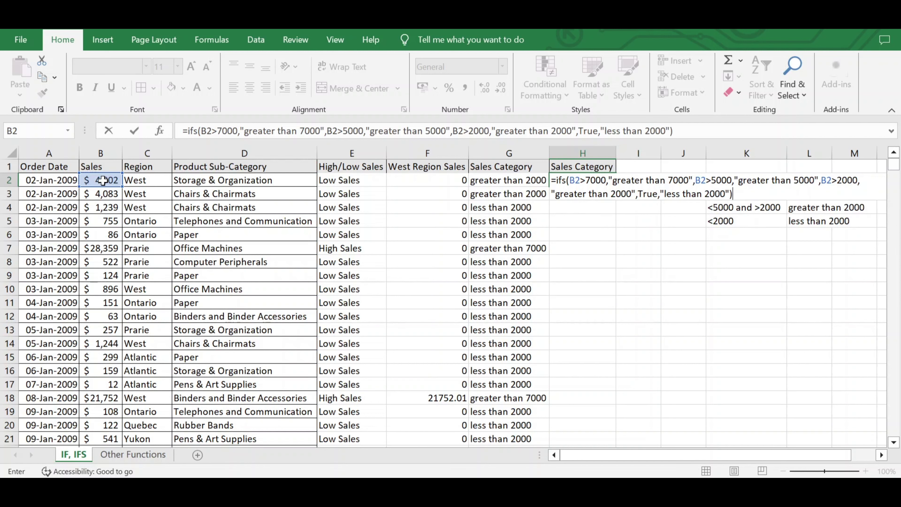
key(Return)
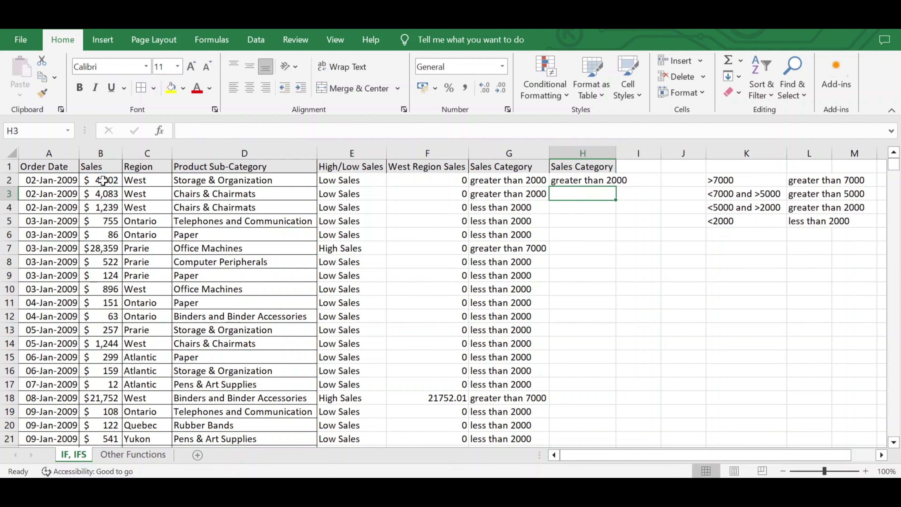
Compare the IFS formula and result in H2 with the nested IF in G2
click(599, 181)
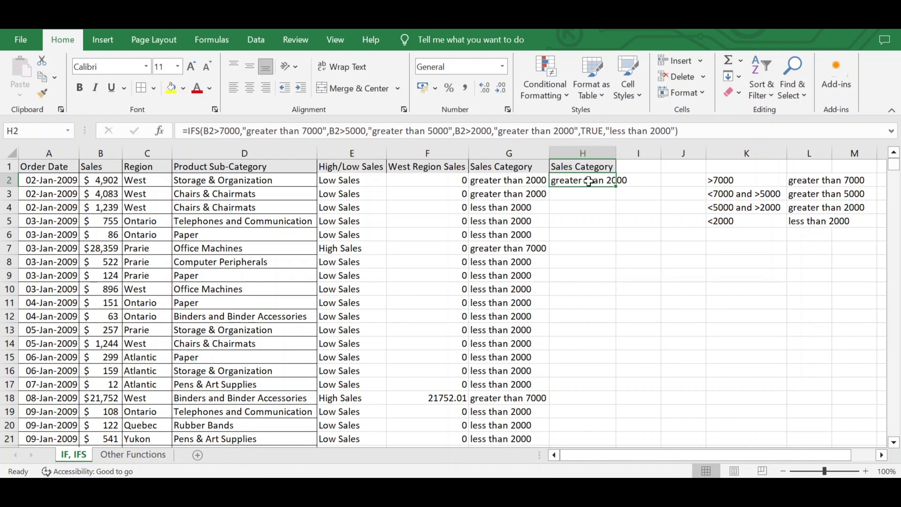
click(518, 183)
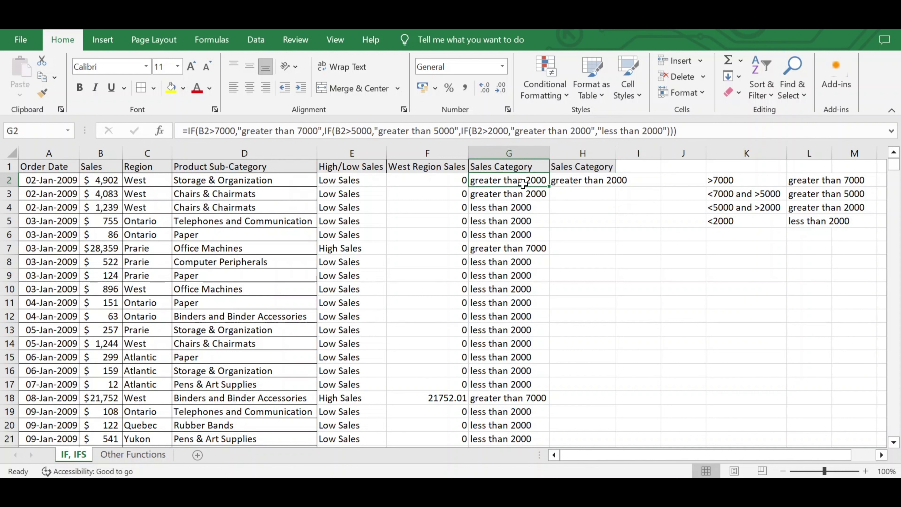
click(588, 183)
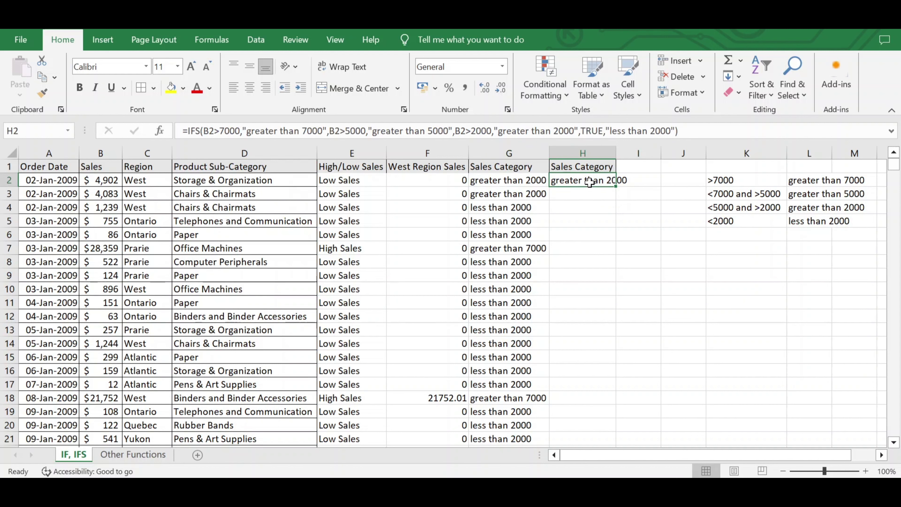
Fill the H2 IFS formula down the second Sales Category column and autofit the width of column H
double_click(620, 186)
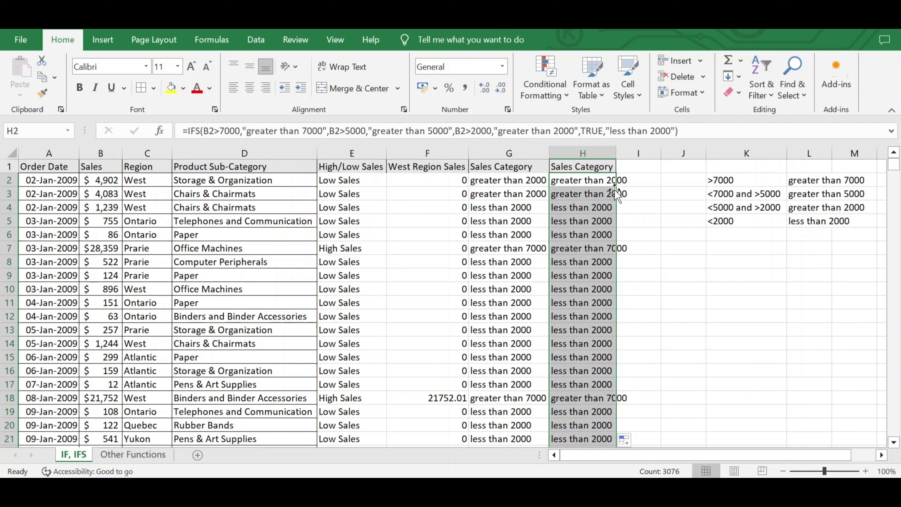
double_click(616, 153)
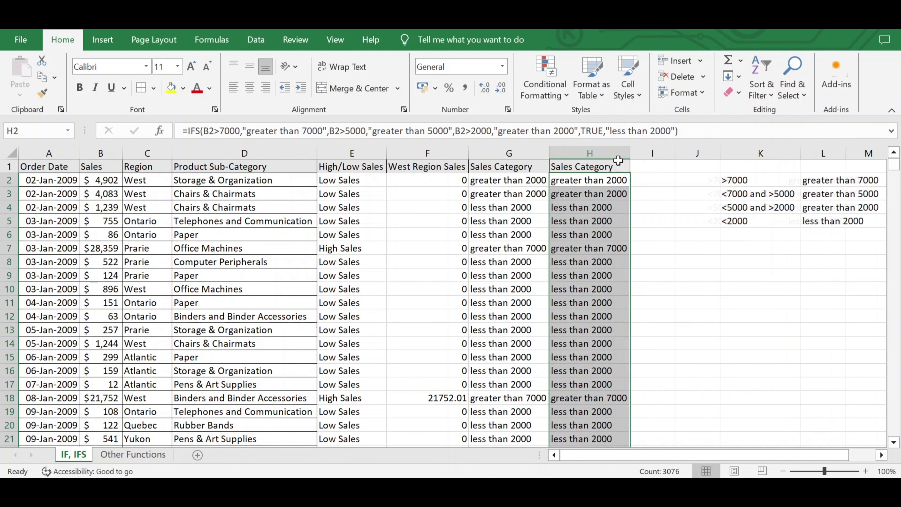
click(585, 219)
click(600, 262)
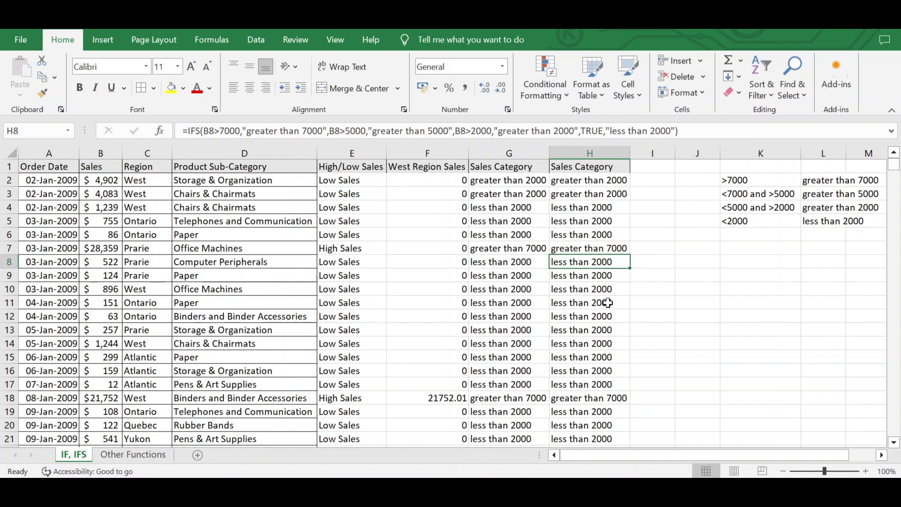
Review the two Sales Category columns and the full IFS formula in H2
click(503, 162)
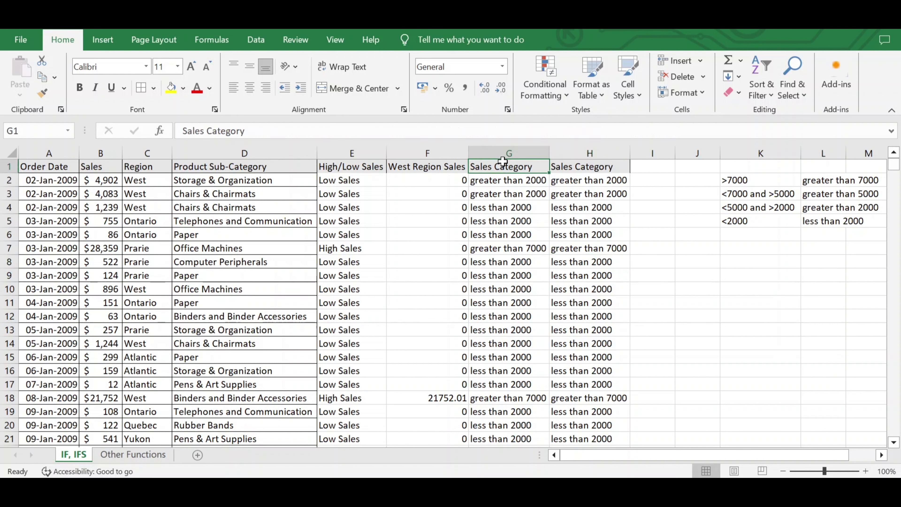
click(589, 187)
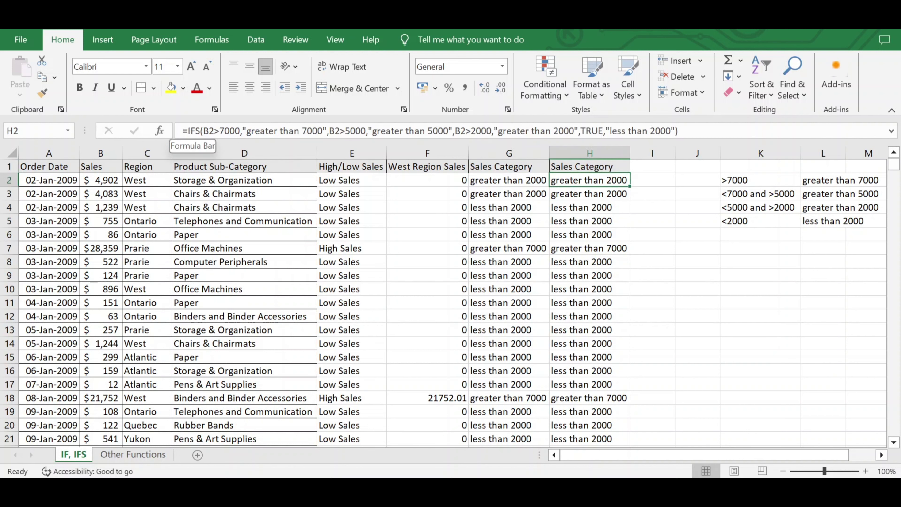
drag(679, 130, 182, 131)
key(Escape)
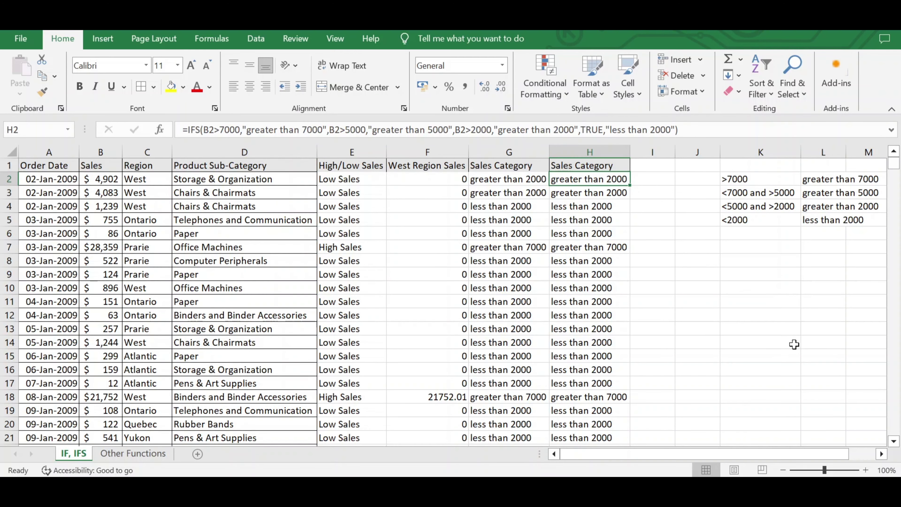
click(623, 236)
Open the Other Functions sheet and review the 'West' region total sales task against the Region and Sales columns
click(148, 458)
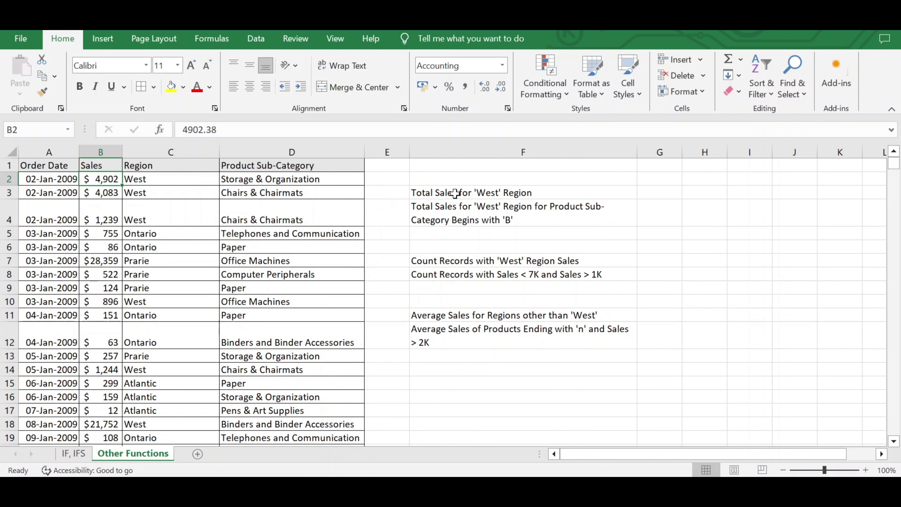
click(477, 195)
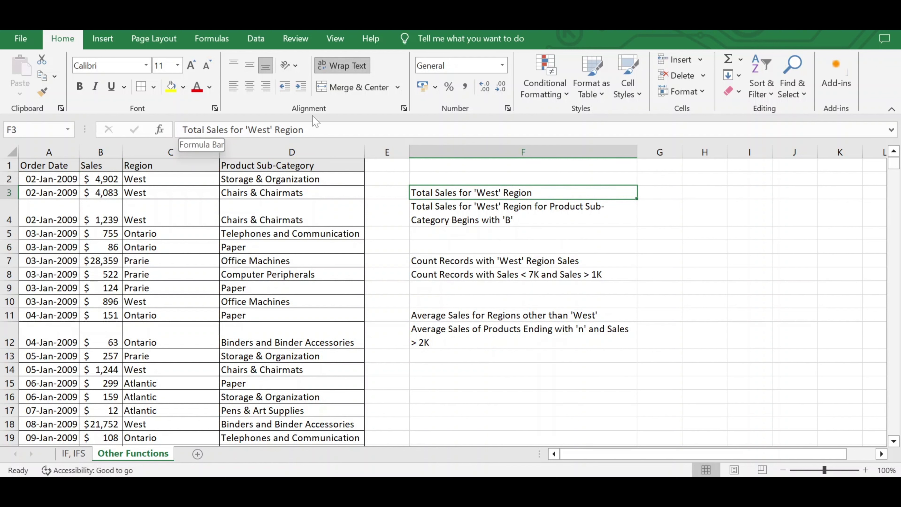
click(151, 180)
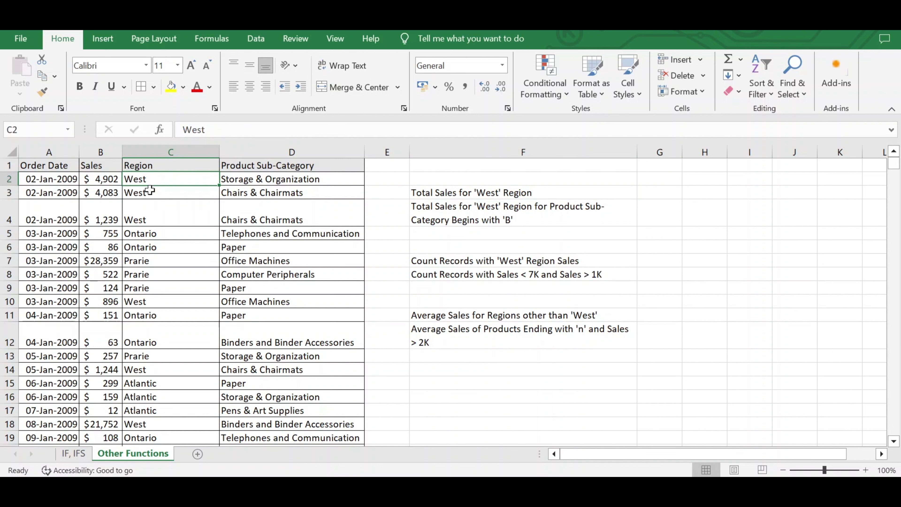
click(103, 180)
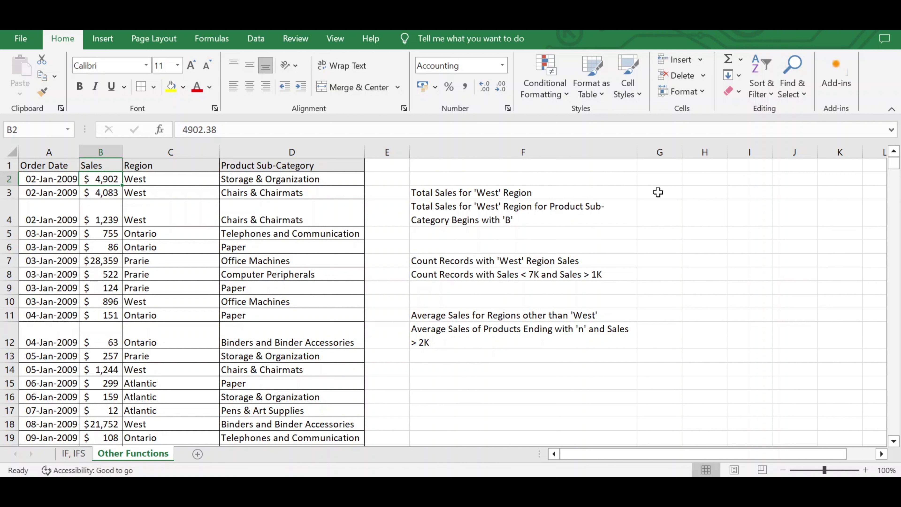
Start a SUMIF formula in G3 with the Region cells C2:C3077 as the range
click(668, 193)
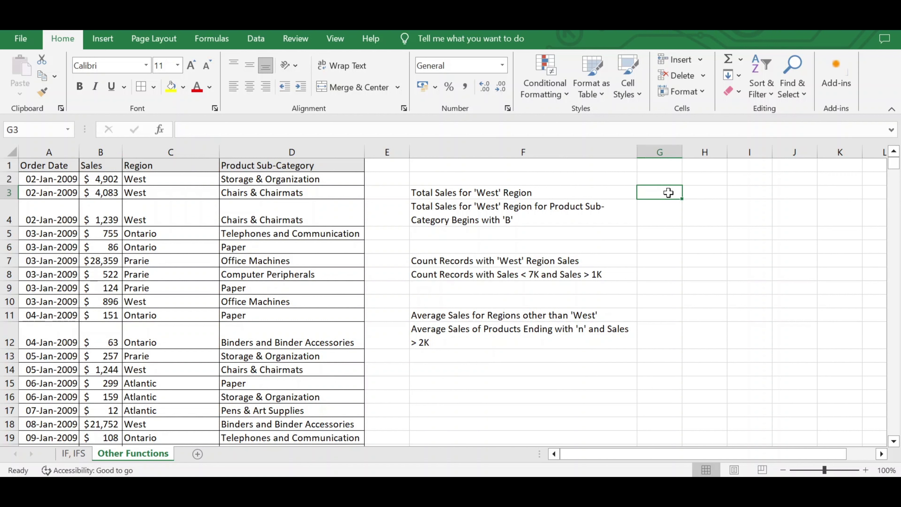
text(=sumi)
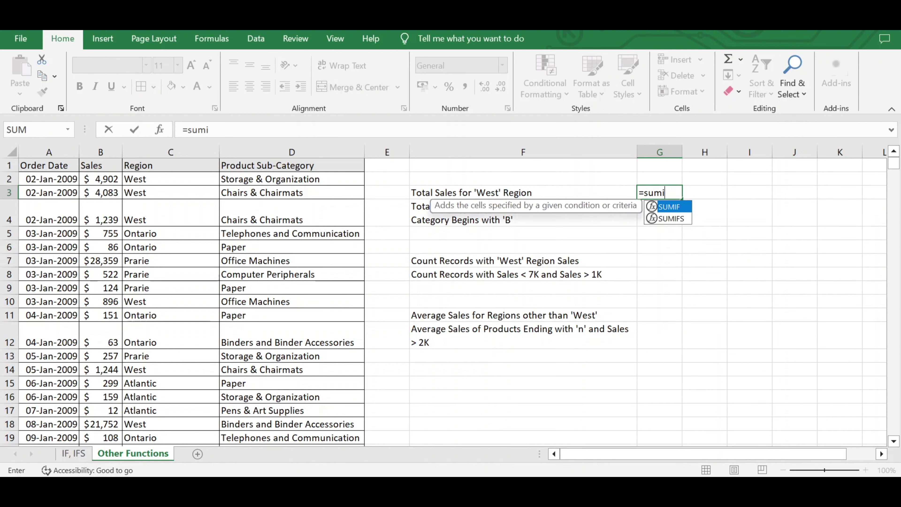
text(f()
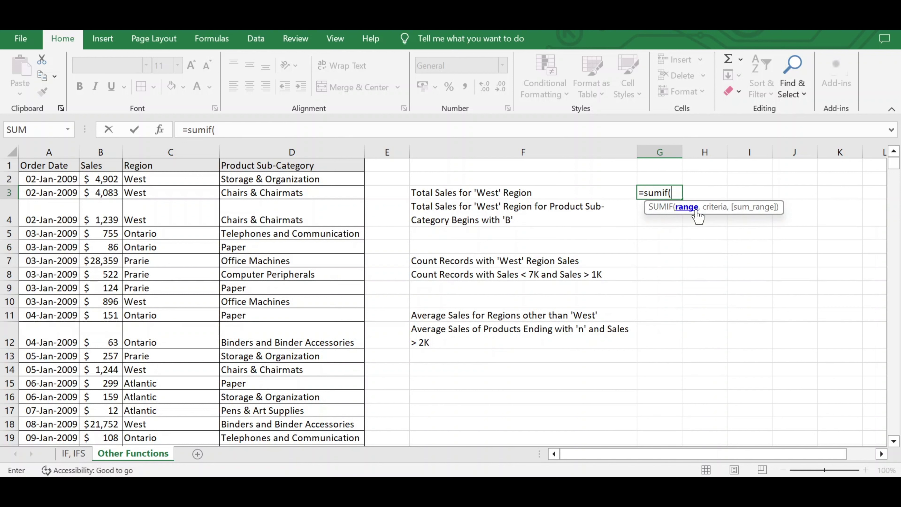
click(154, 180)
key(ctrl+shift+Down)
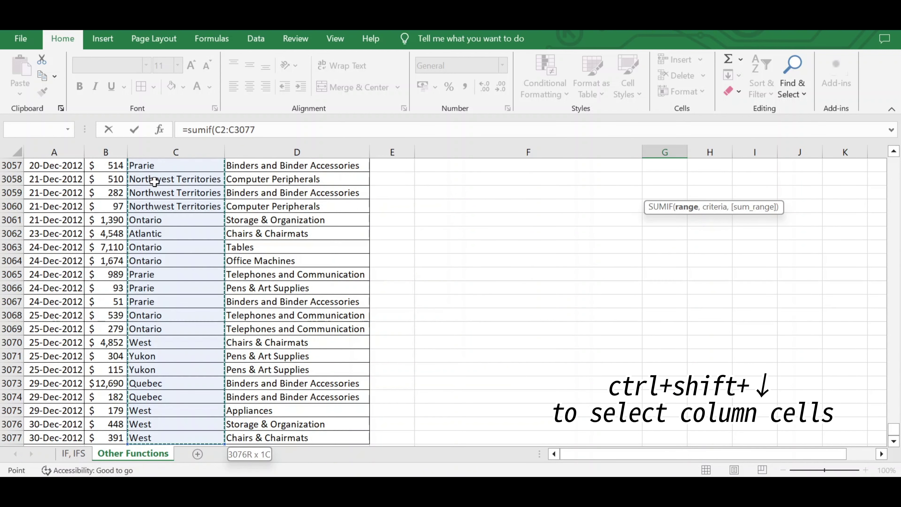
text(,)
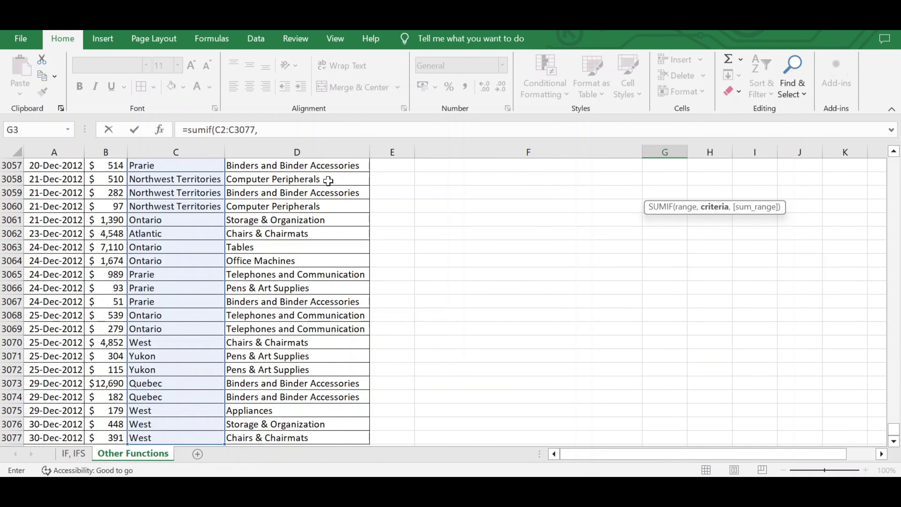
Use the West entry in C2 as the criteria of the G3 SUMIF formula
key(Up)
key(Up)
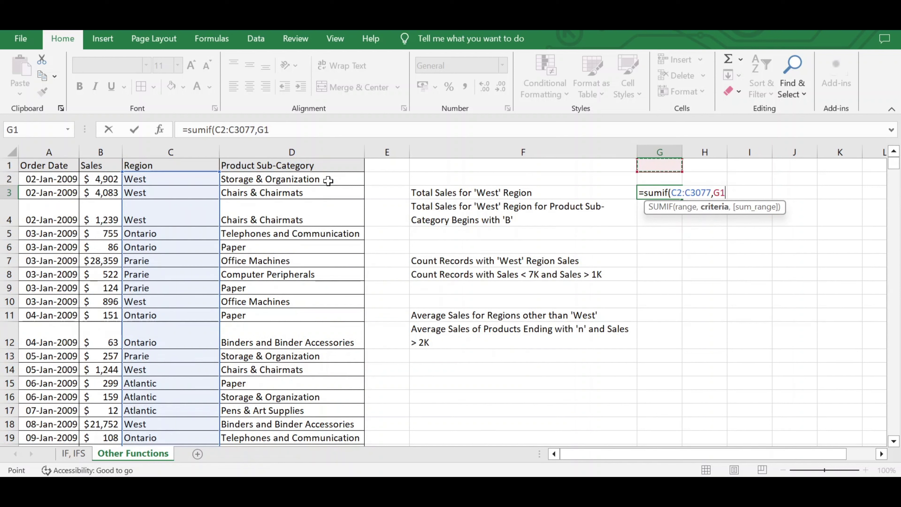
key(BackSpace)
key(BackSpace)
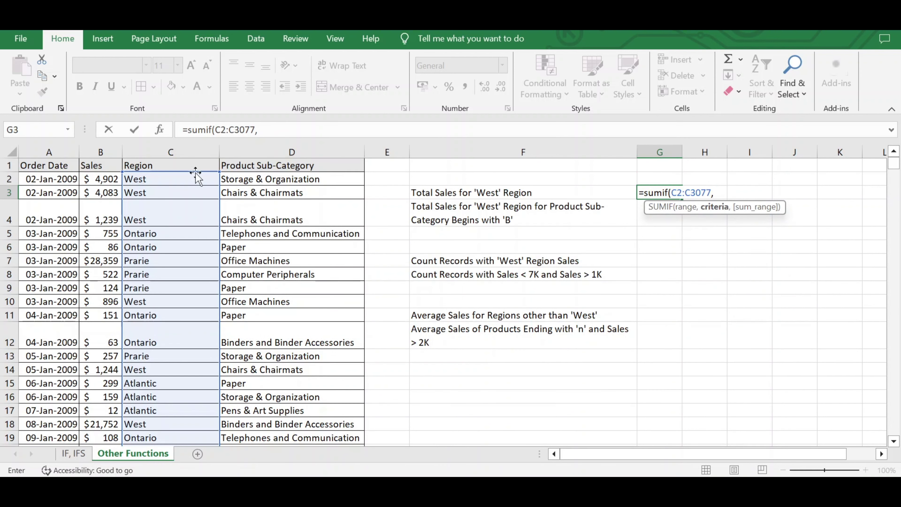
click(149, 179)
text(,)
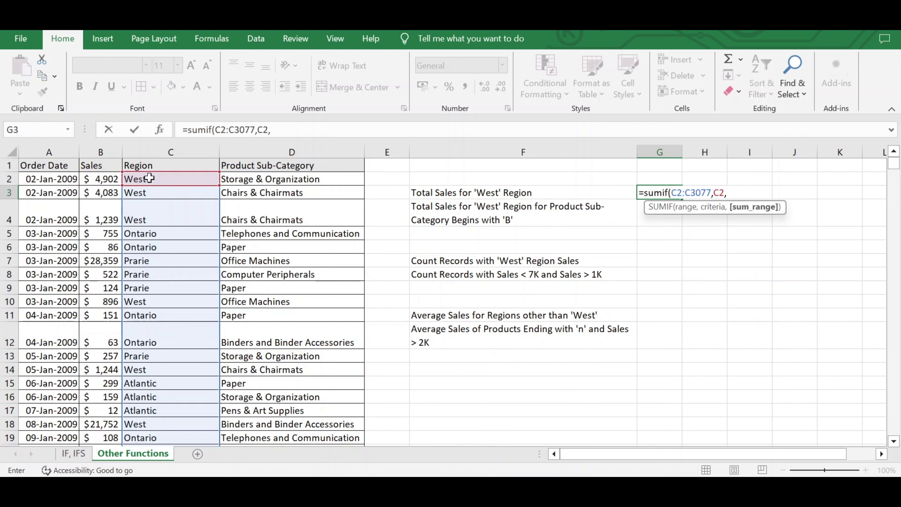
Set B2:B3077 as the sum range, close the SUMIF function and enter the G3 formula
click(99, 180)
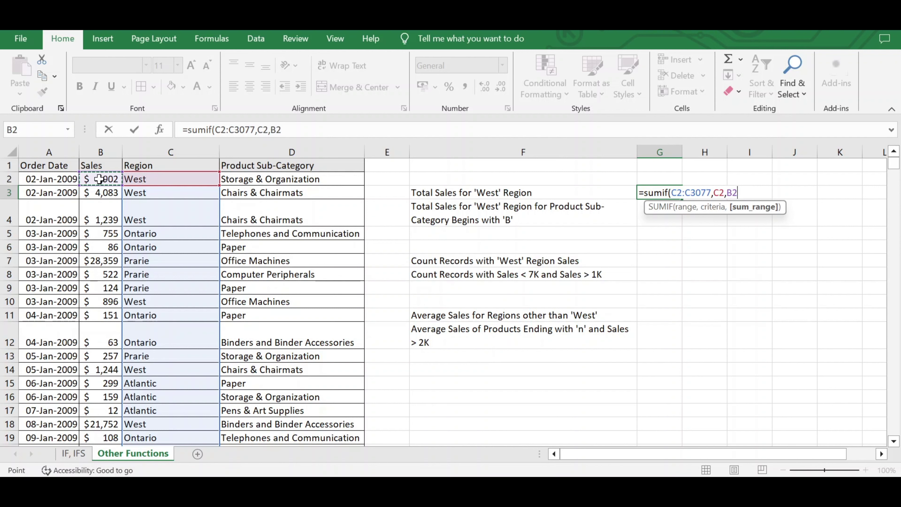
key(ctrl+shift+Down)
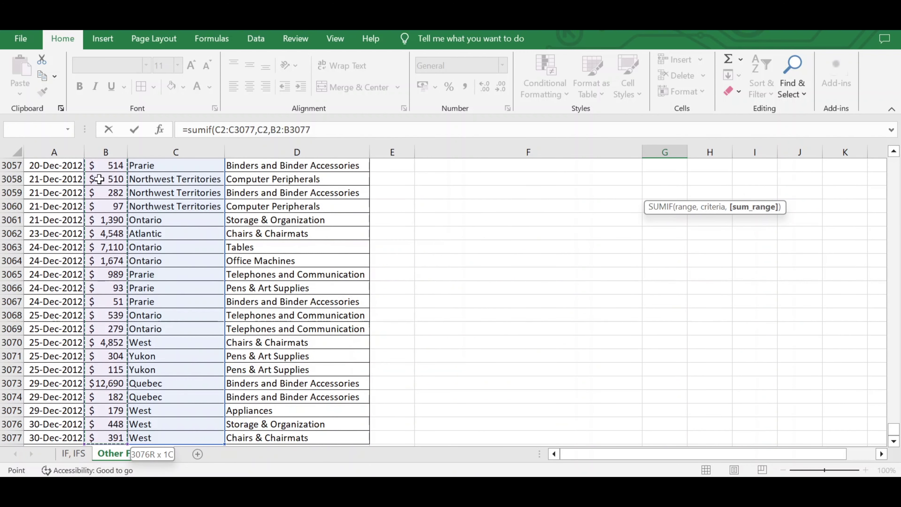
text())
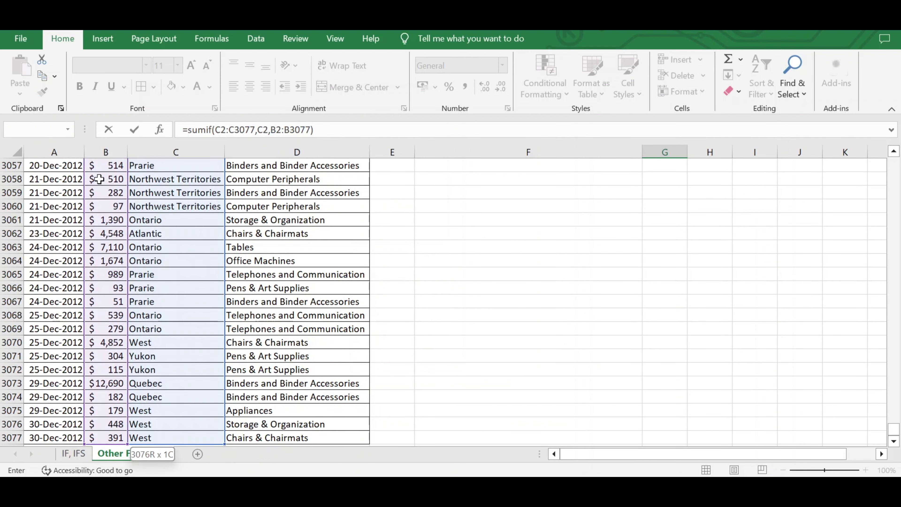
key(Return)
scroll(638, 198, up, 1)
click(641, 194)
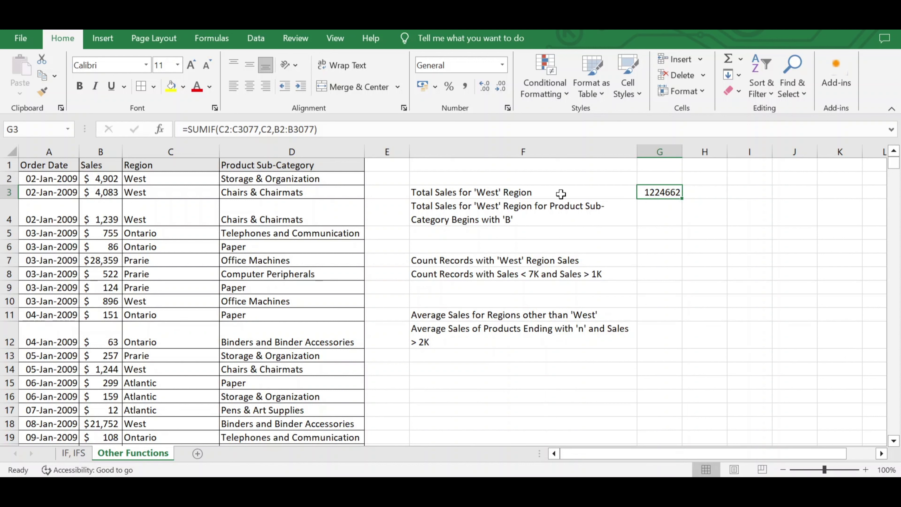
Read the task in F4 and start a SUMIFS formula in G4 with B2:B3077 as the sum range
click(476, 213)
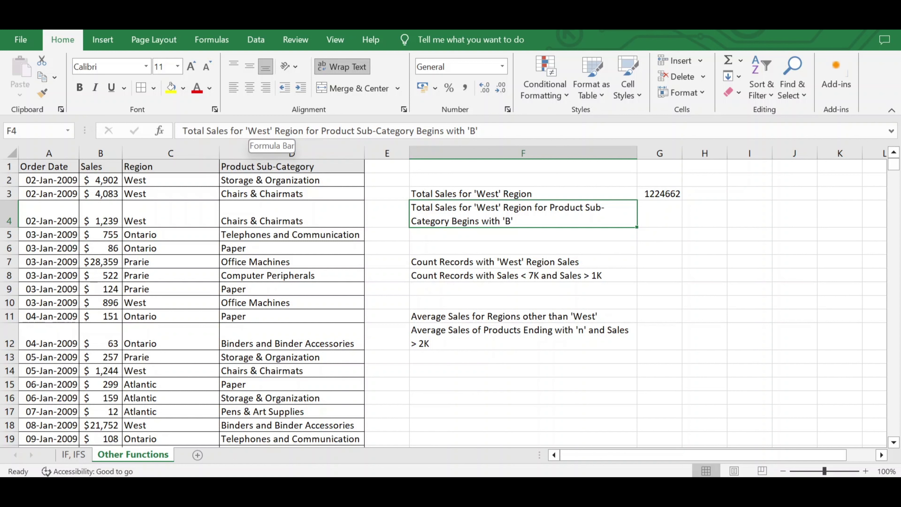
drag(246, 131, 478, 131)
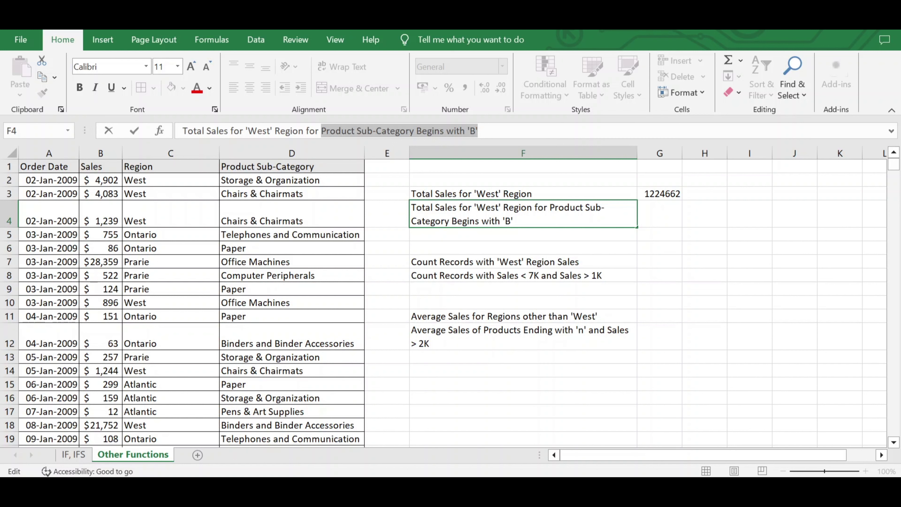
click(660, 217)
text(=)
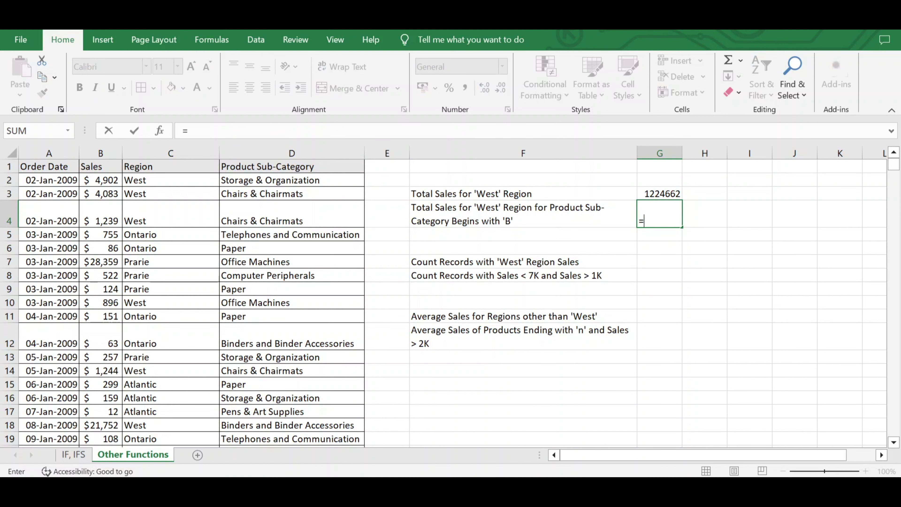
text(sumif)
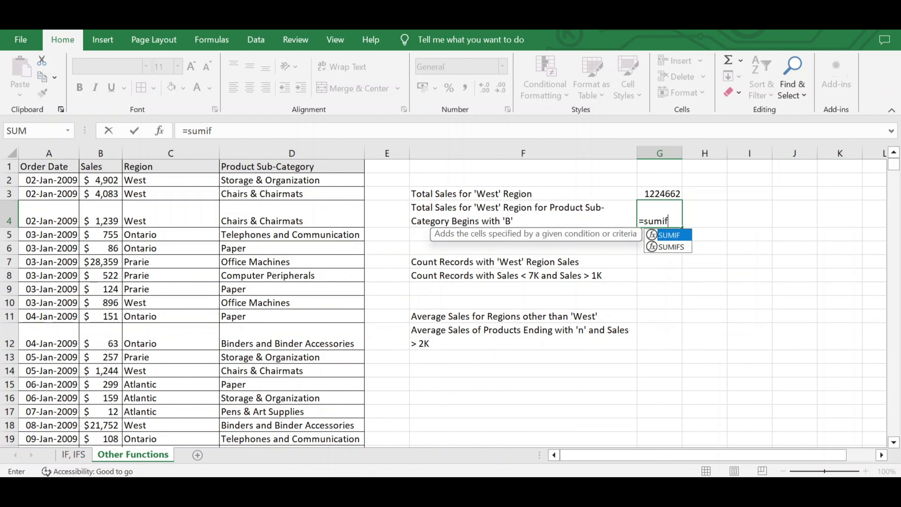
text(s()
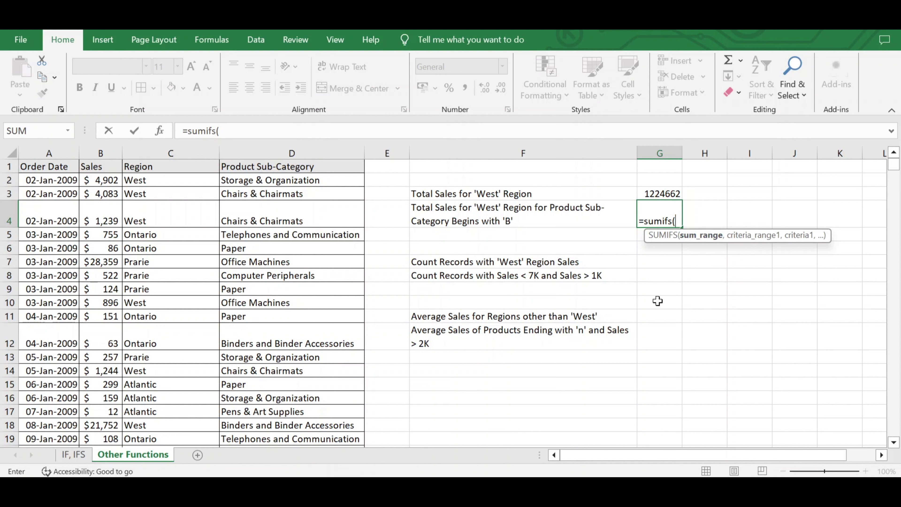
click(101, 179)
key(ctrl+shift+Down)
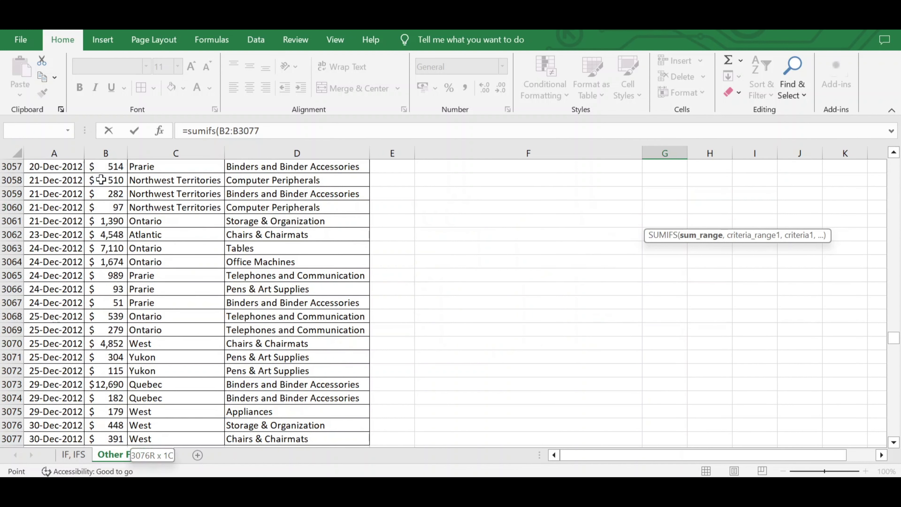
text(,)
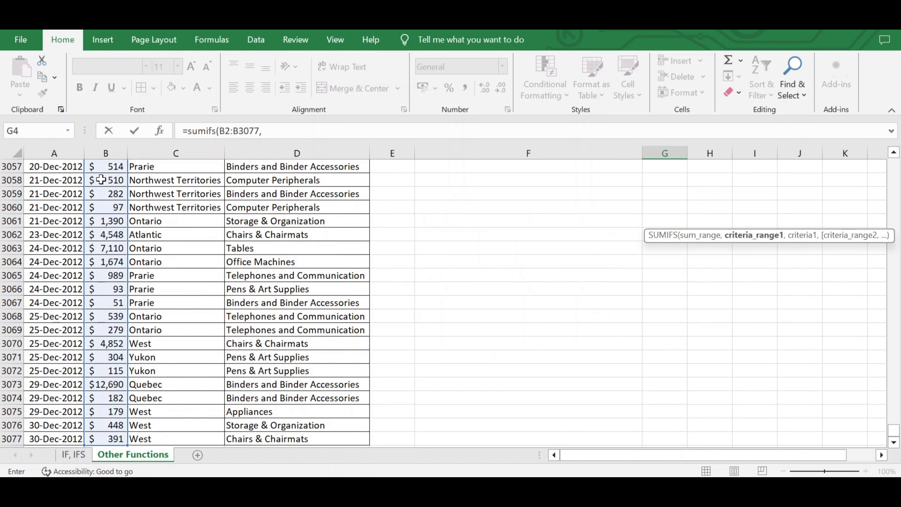
Add the first condition to the G4 SUMIFS formula, with criteria range C2:C3077 and criteria C2
key(Up)
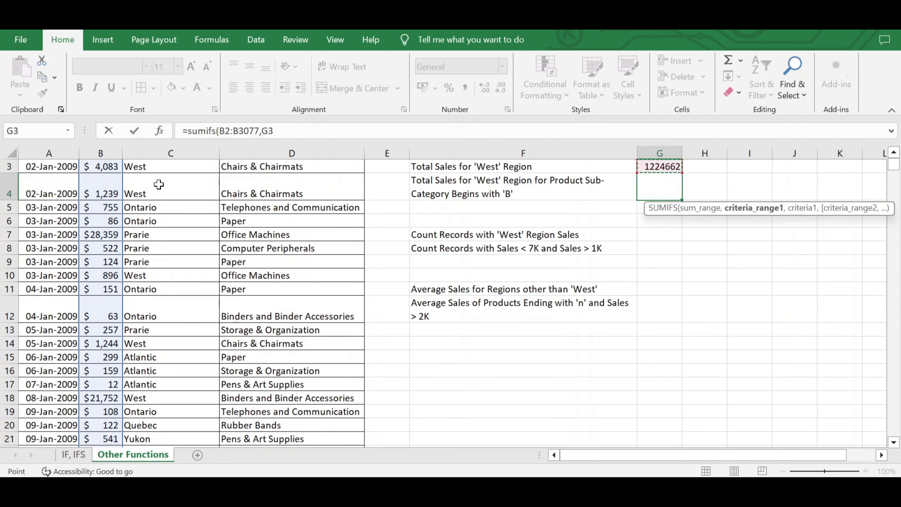
scroll(158, 184, up, 1)
click(143, 181)
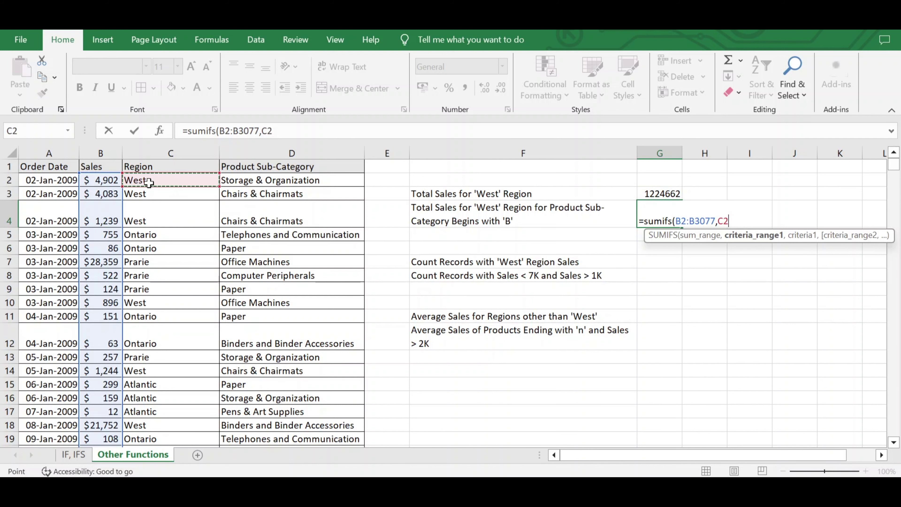
key(ctrl+shift+Down)
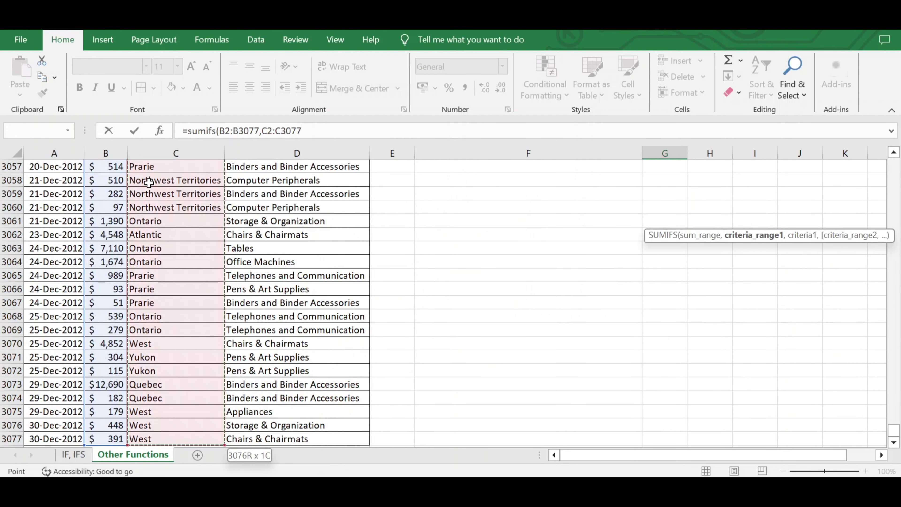
text(,)
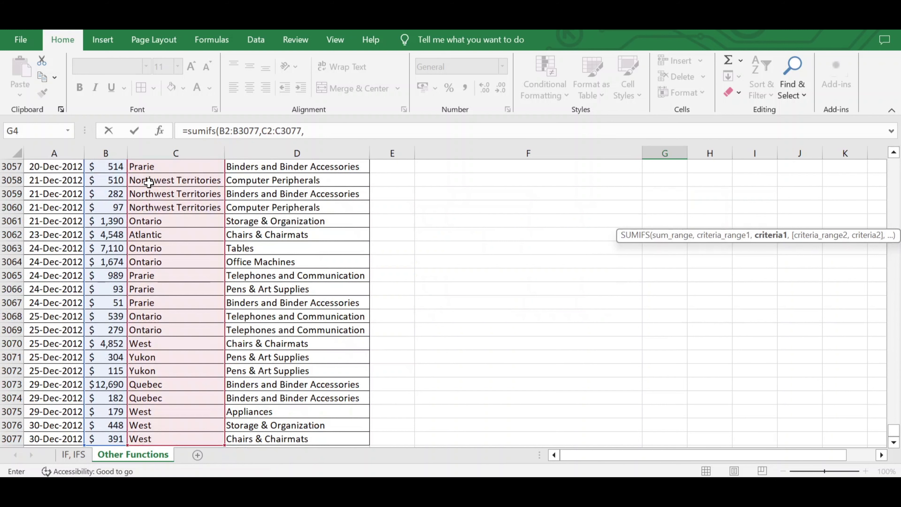
key(Up)
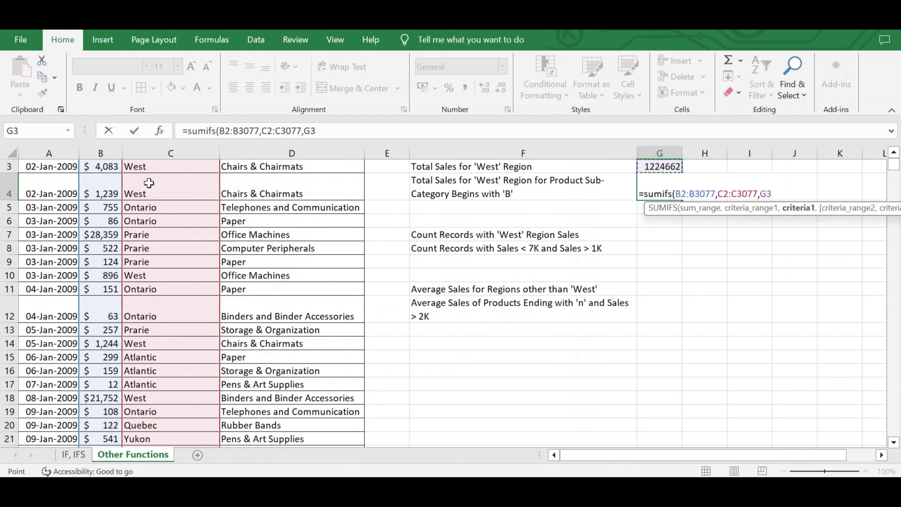
click(146, 180)
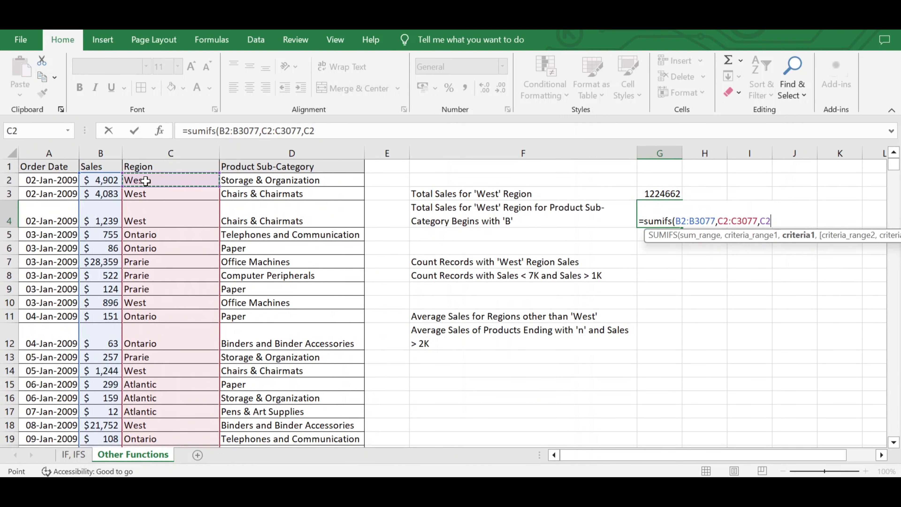
Add D2:D3077 as the second criteria range of the G4 SUMIFS formula
text(,)
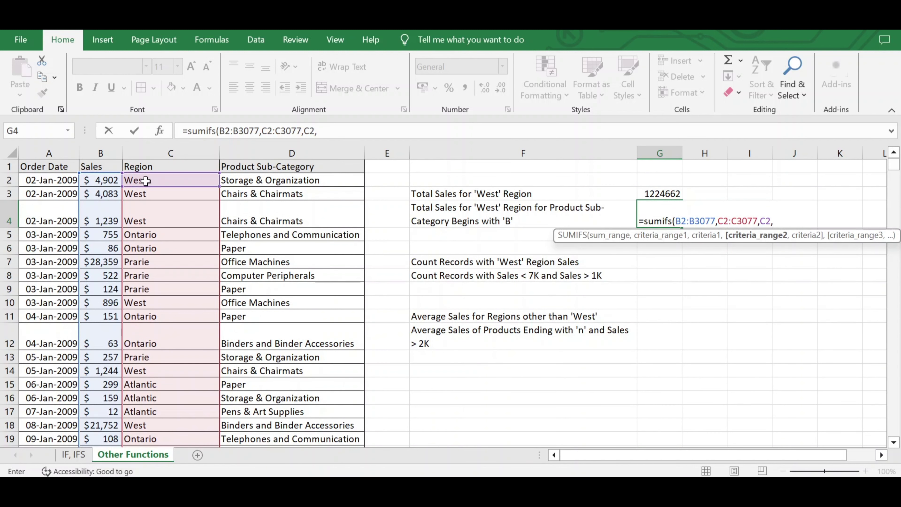
click(262, 178)
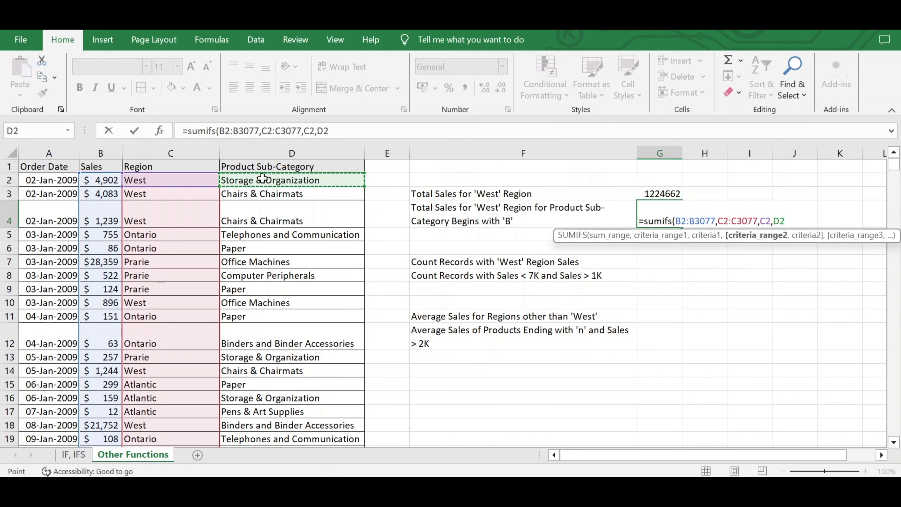
key(ctrl+shift+Down)
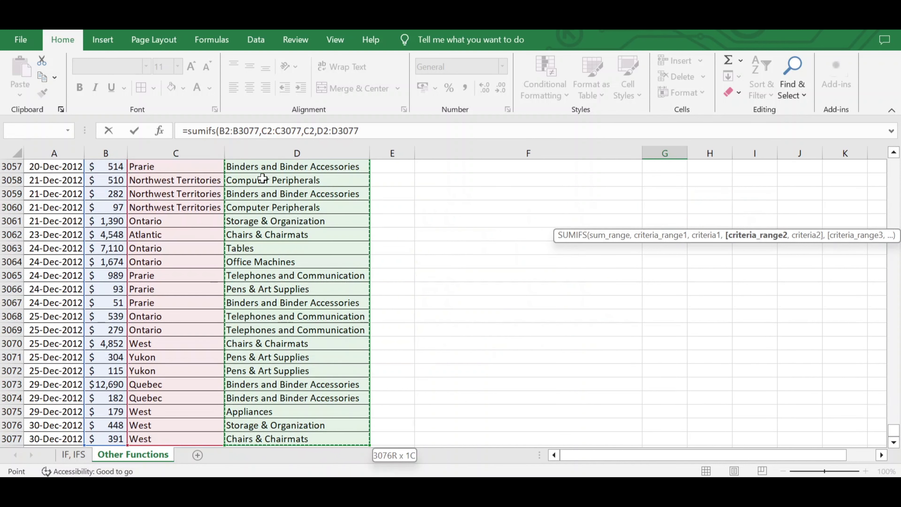
text(,)
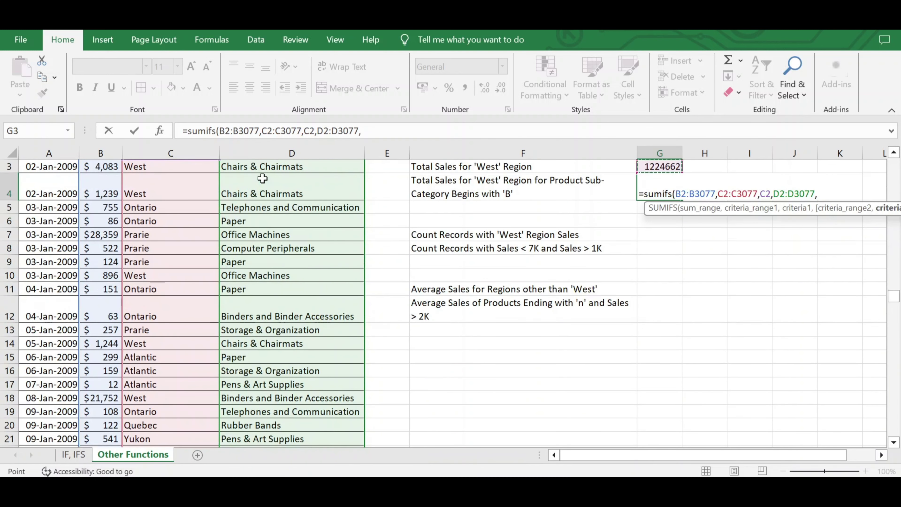
key(Up)
scroll(263, 178, up, 2)
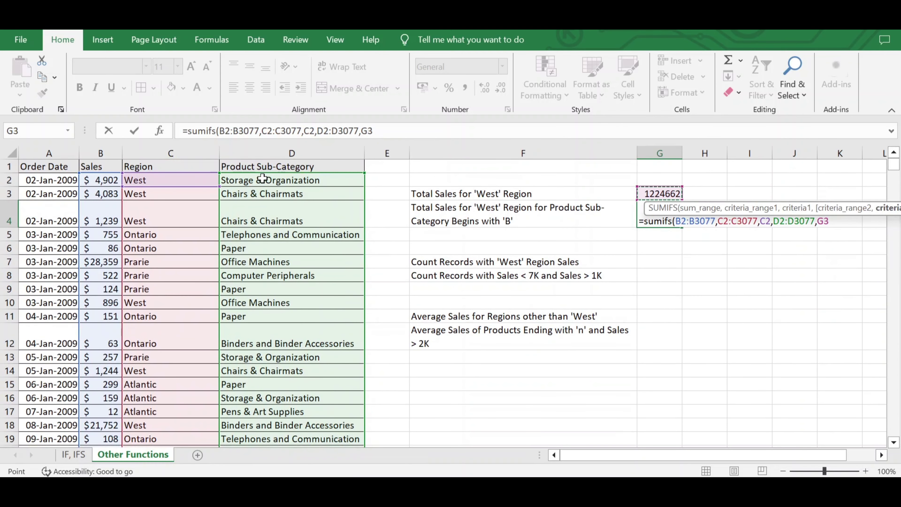
key(BackSpace)
key(BackSpace)
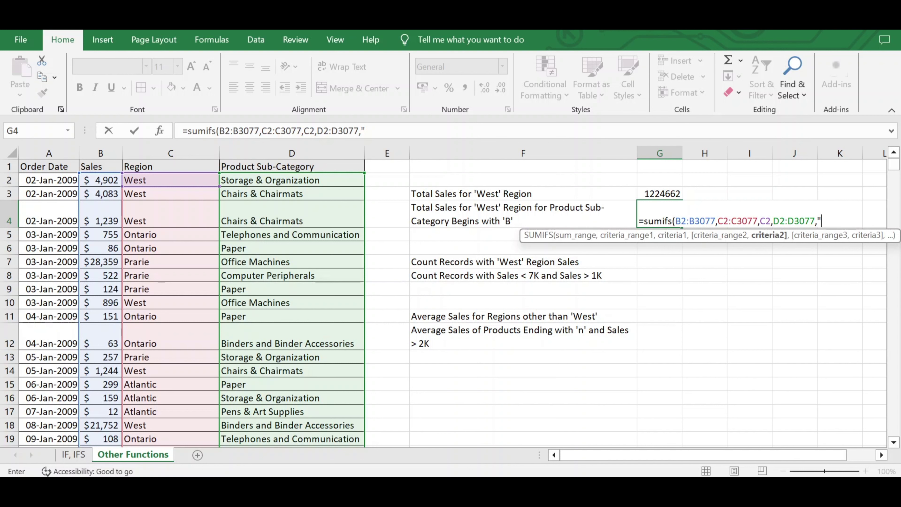
Set the second criteria to "B*", close the SUMIFS function and enter the G4 formula
text(B*)
text(?)
key(Return)
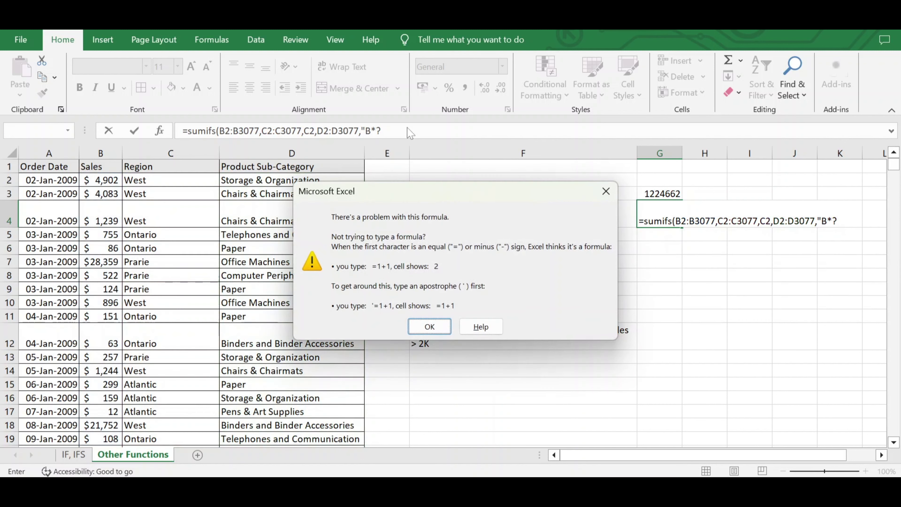
click(606, 191)
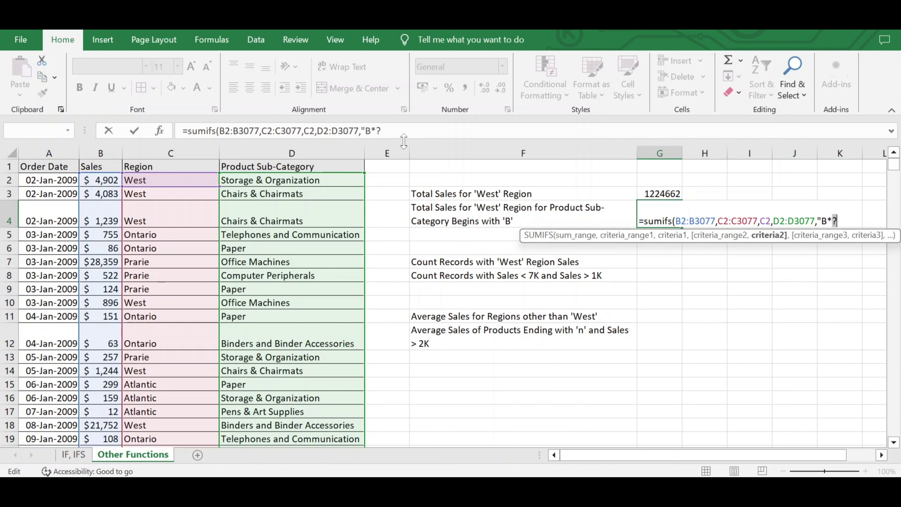
click(383, 131)
key(BackSpace)
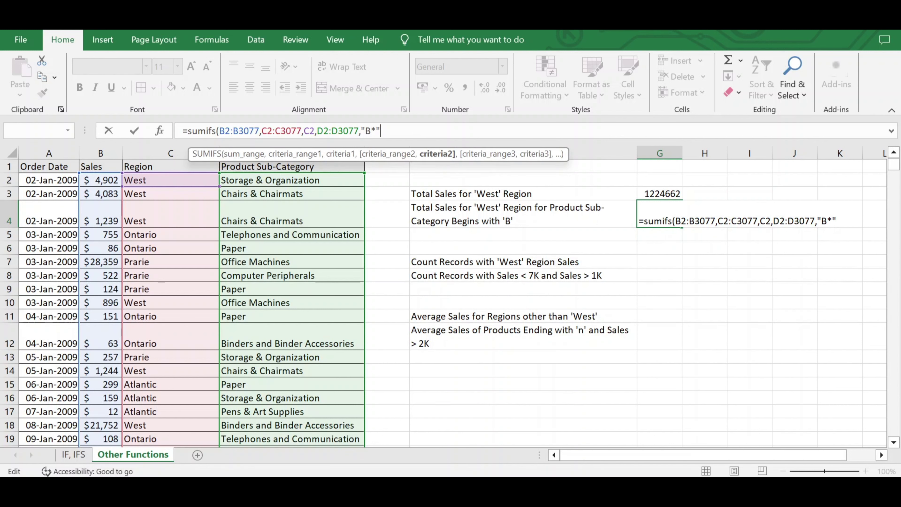
text())
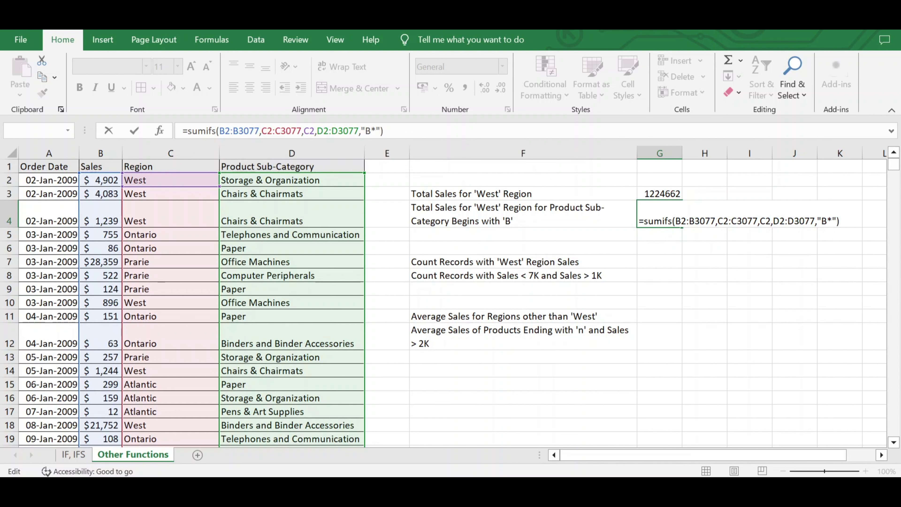
key(Return)
key(Up)
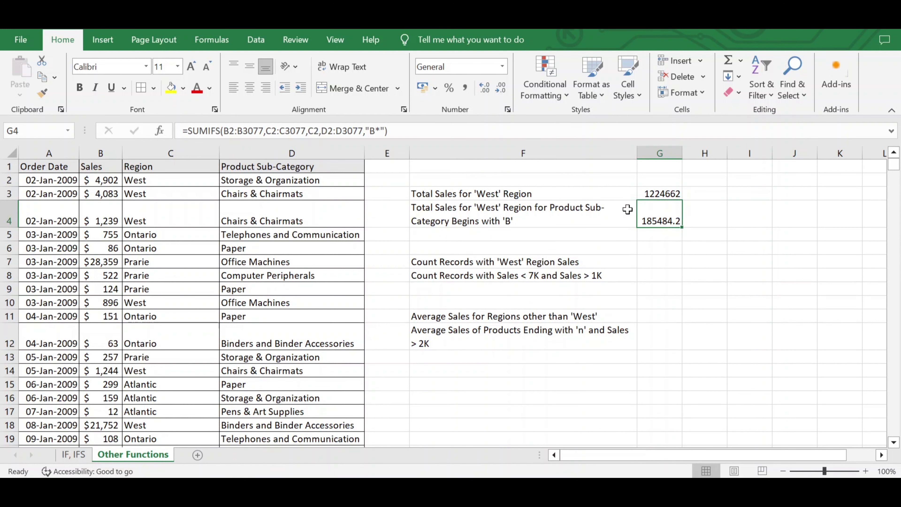
Read the task in F7, check the Region entry in C2 and start a COUNTIF formula in G7
click(649, 264)
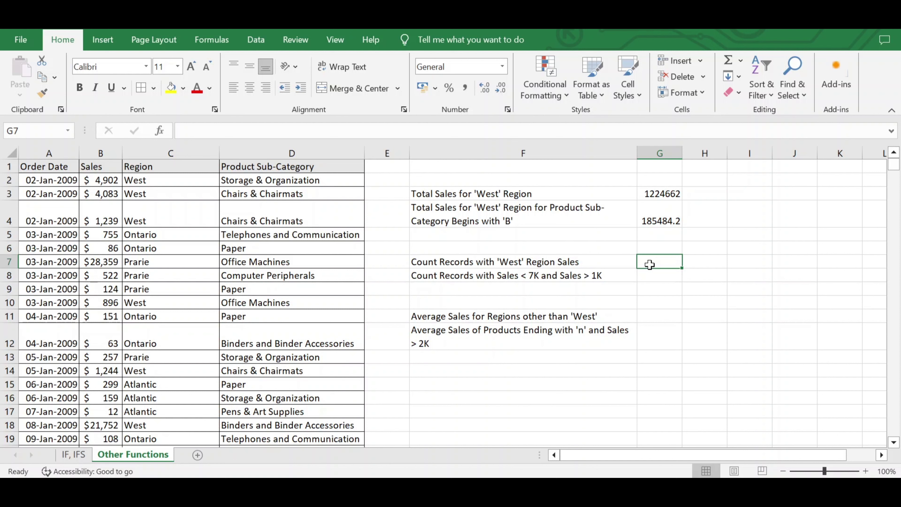
click(523, 262)
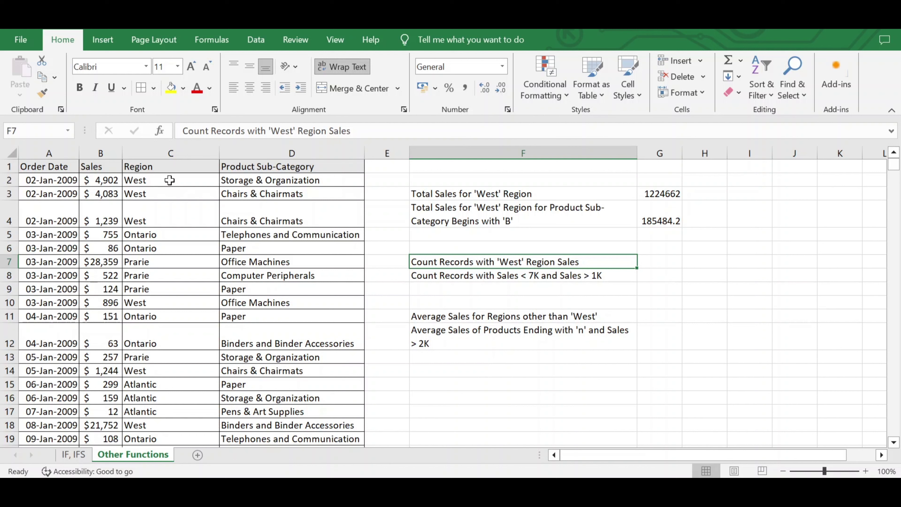
click(156, 180)
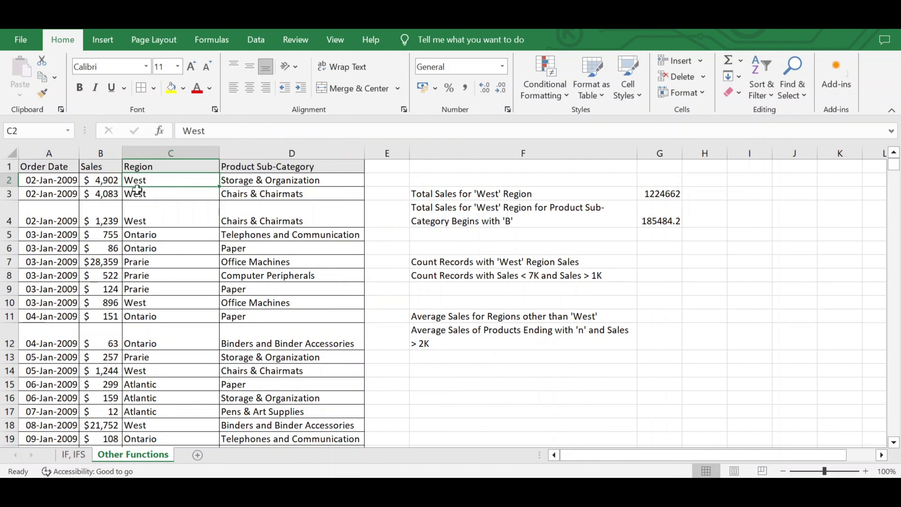
click(647, 264)
text(=co)
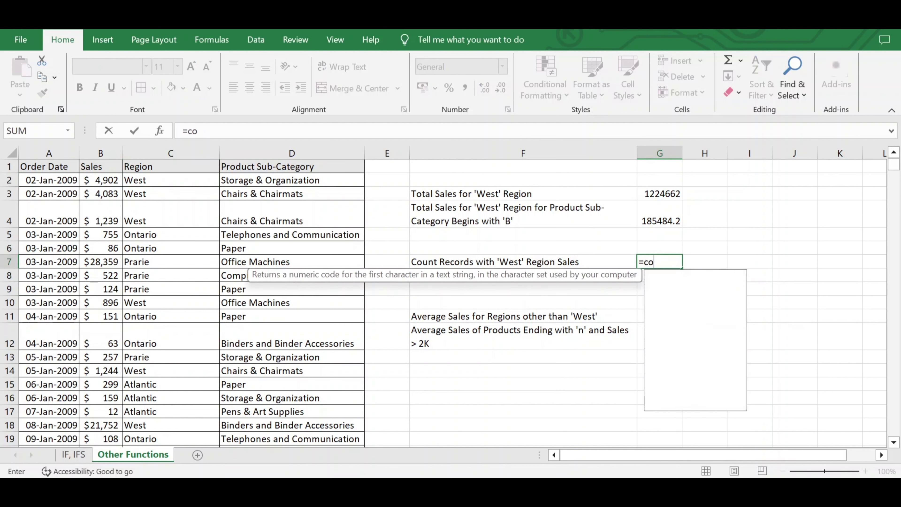
text(untif()
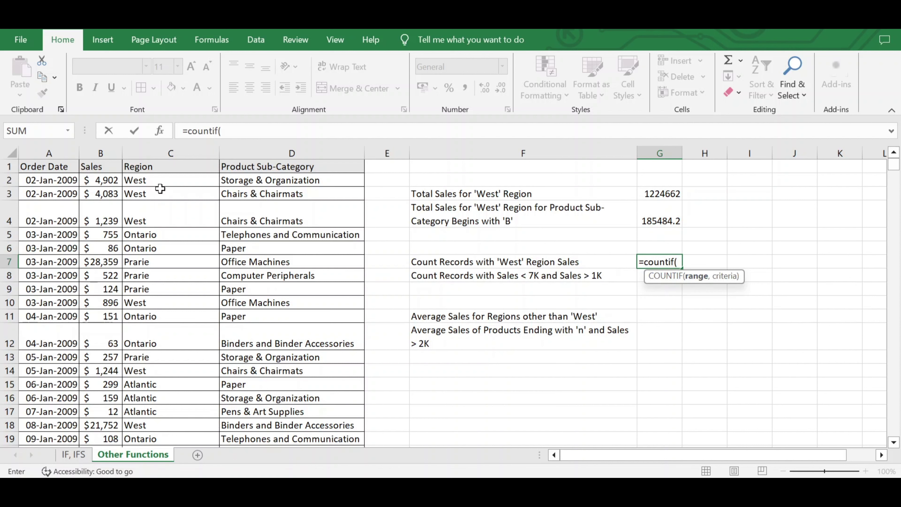
Complete the G7 COUNTIF formula with range C2:C3077 and criteria "West", and enter it
click(163, 180)
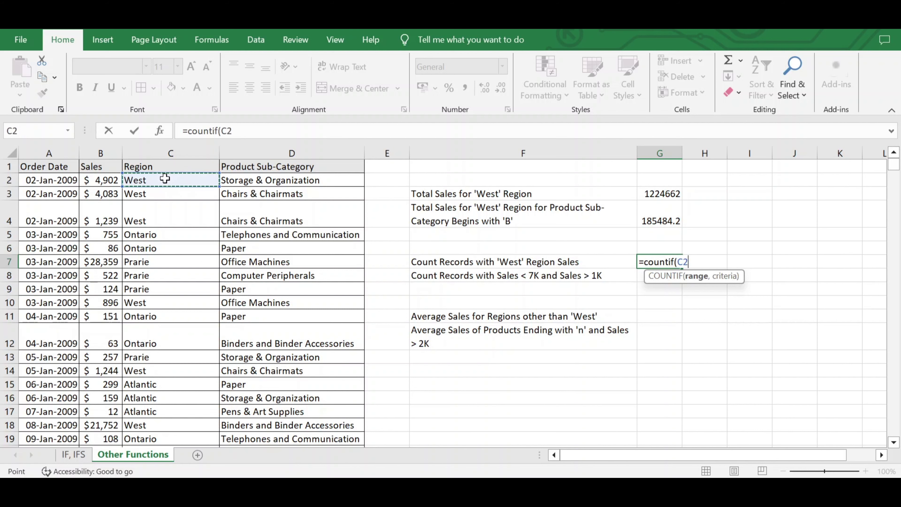
key(ctrl+shift+Down)
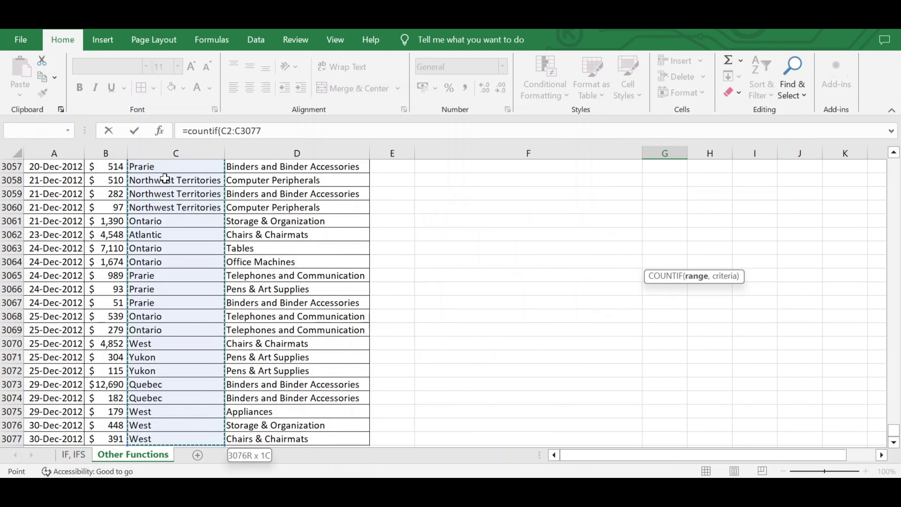
text(,)
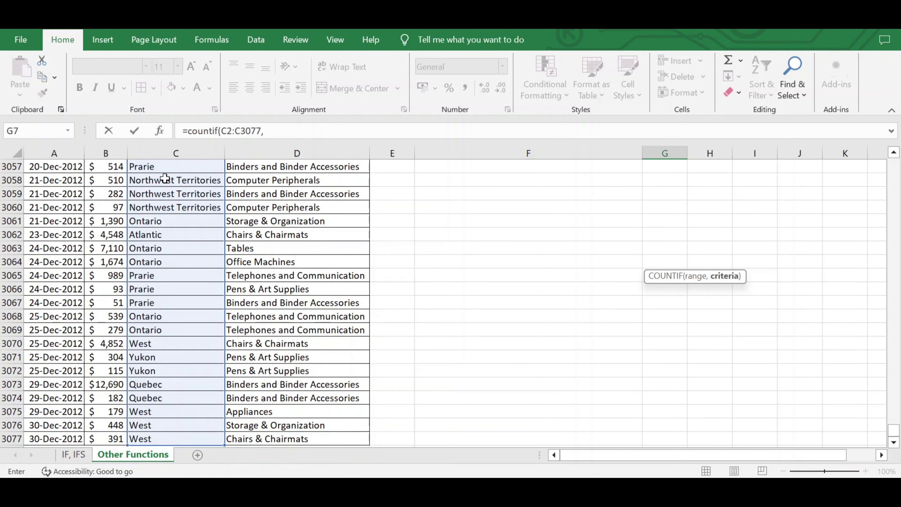
text("West"))
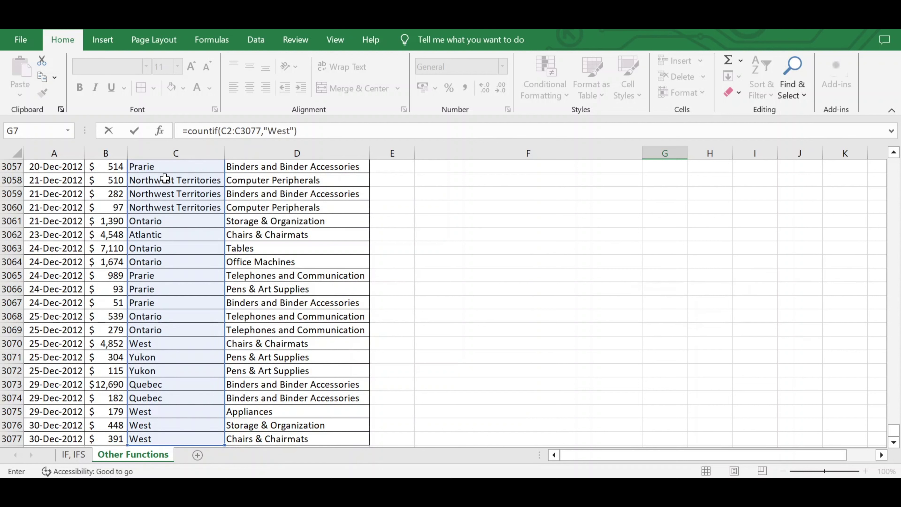
key(Return)
scroll(821, 201, up, 3)
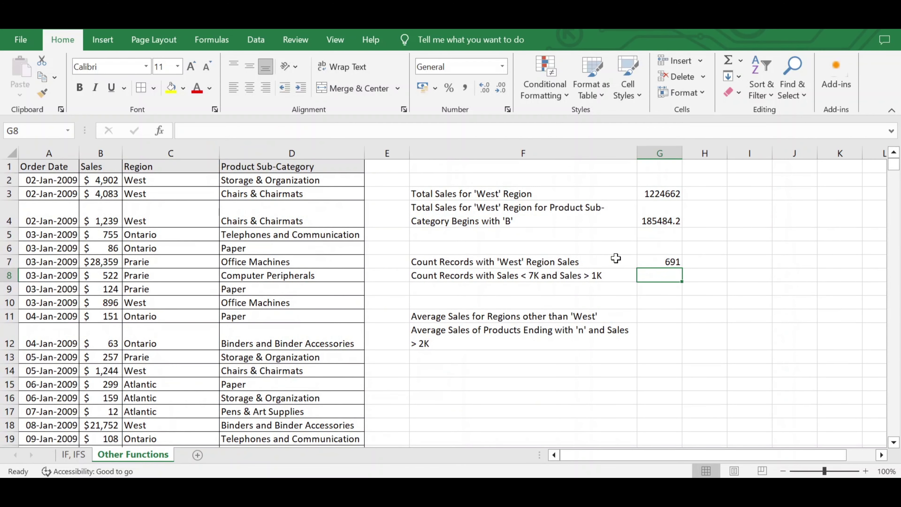
Read the two sales conditions of the task in F8 and start a COUNTIFS formula in G8
click(481, 279)
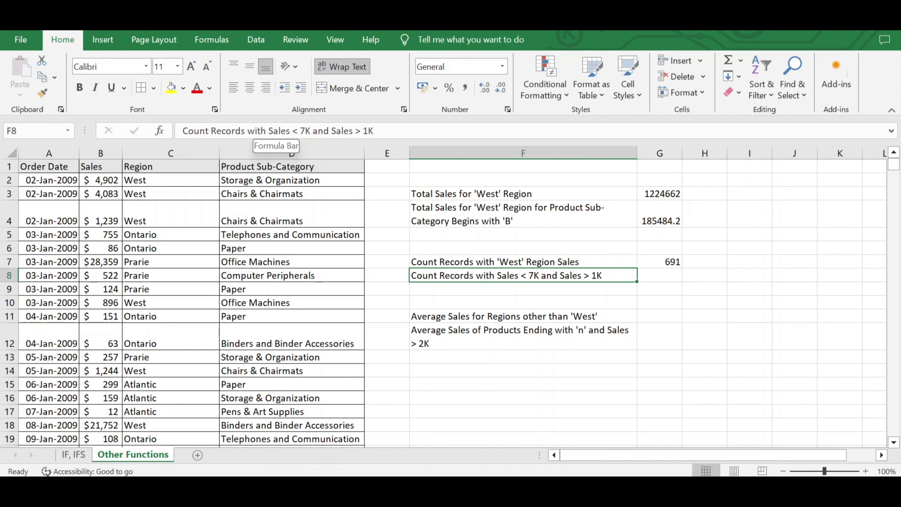
drag(310, 131, 268, 131)
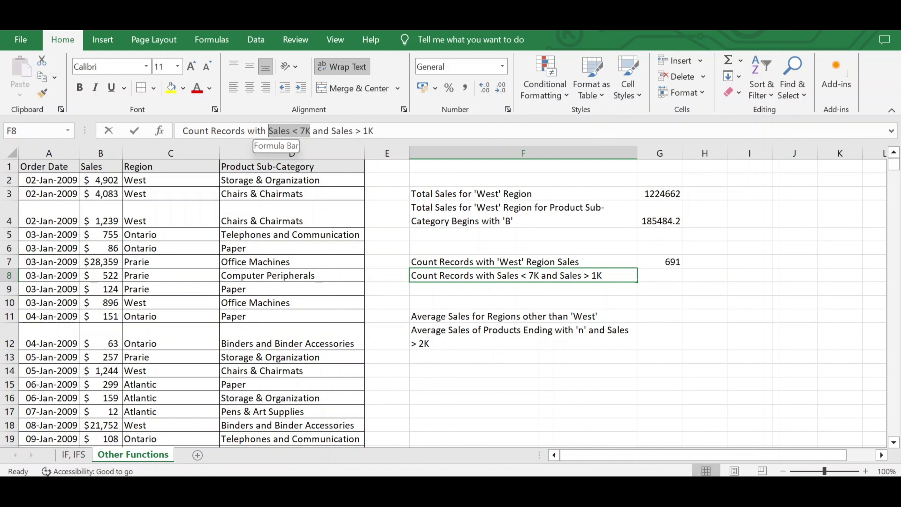
drag(331, 131, 373, 131)
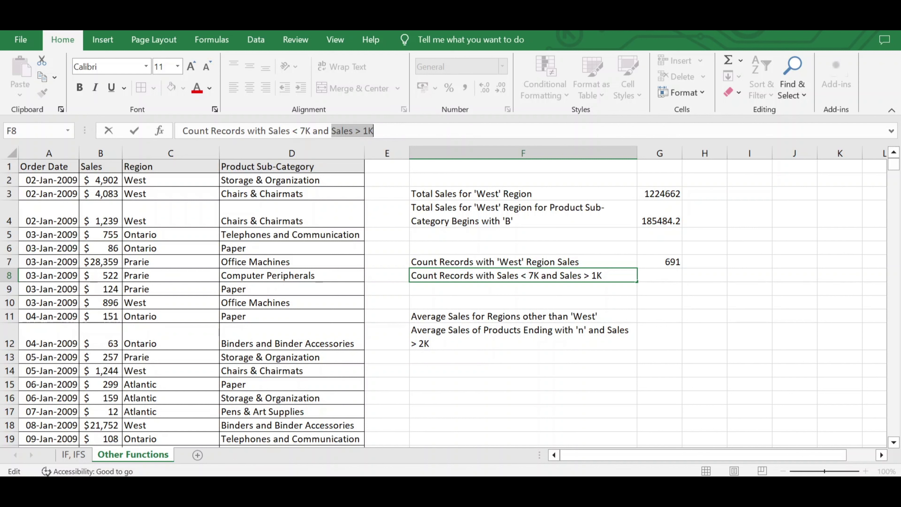
key(Right)
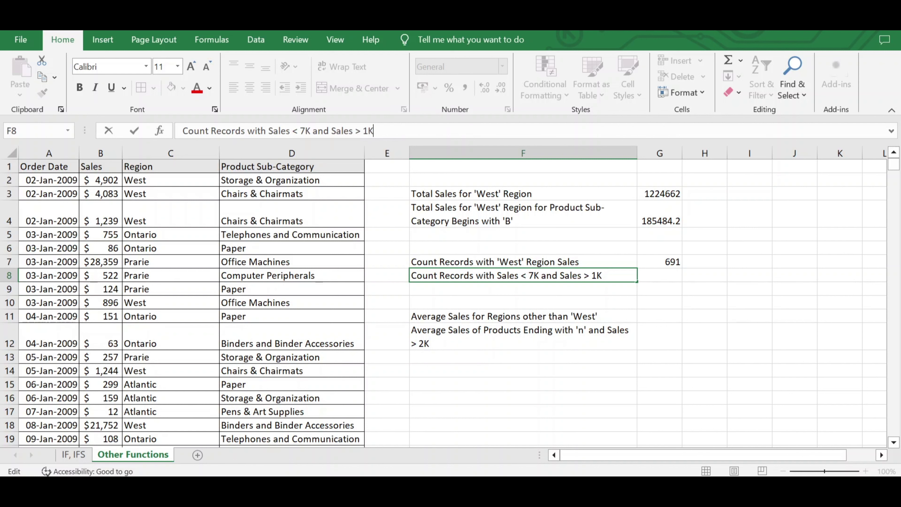
drag(374, 131, 268, 131)
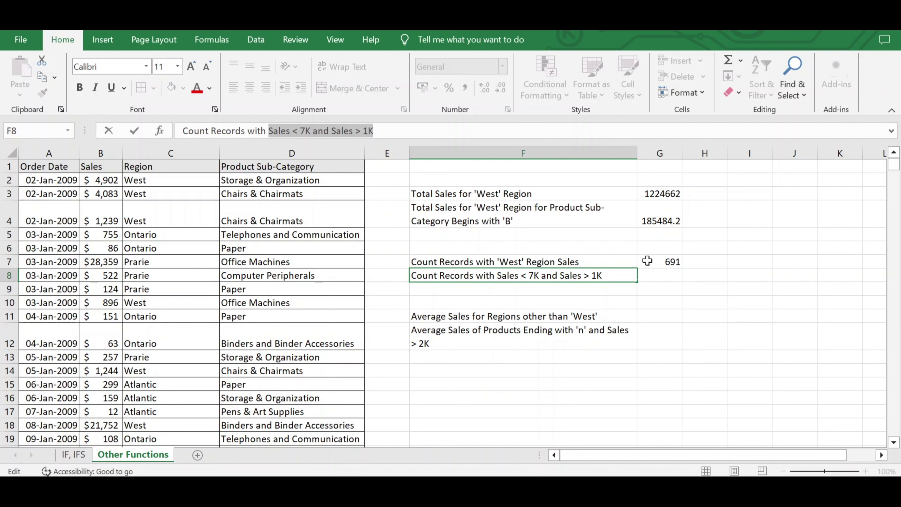
click(648, 274)
text(=)
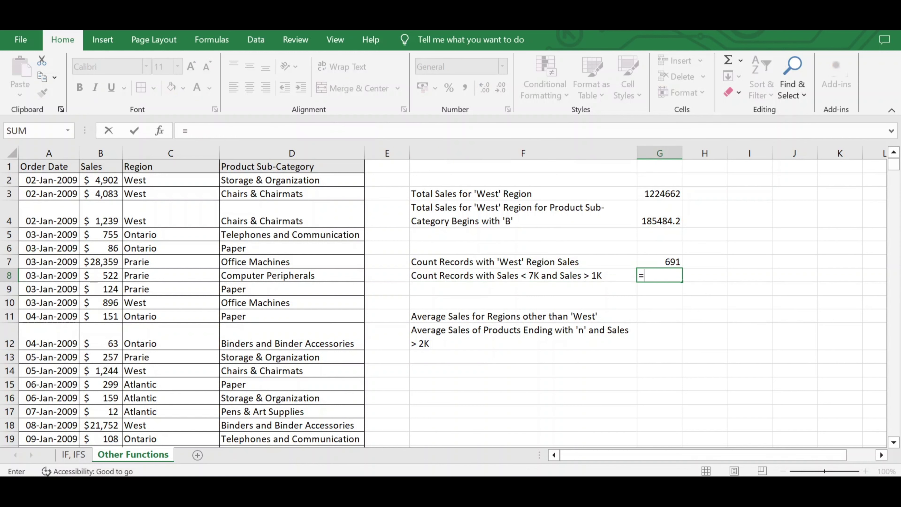
text(countifs()
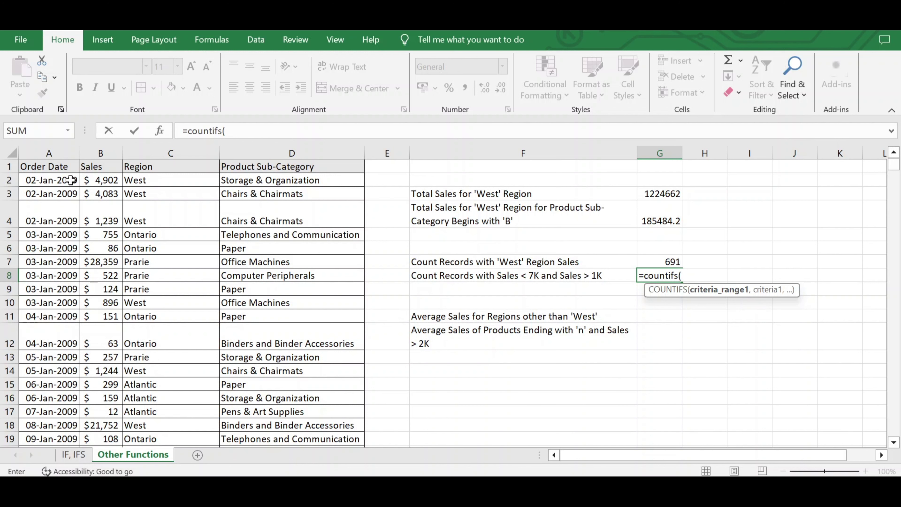
Add the first condition to the G8 COUNTIFS formula, with criteria range B2:B3077 and criteria "<7000"
click(92, 180)
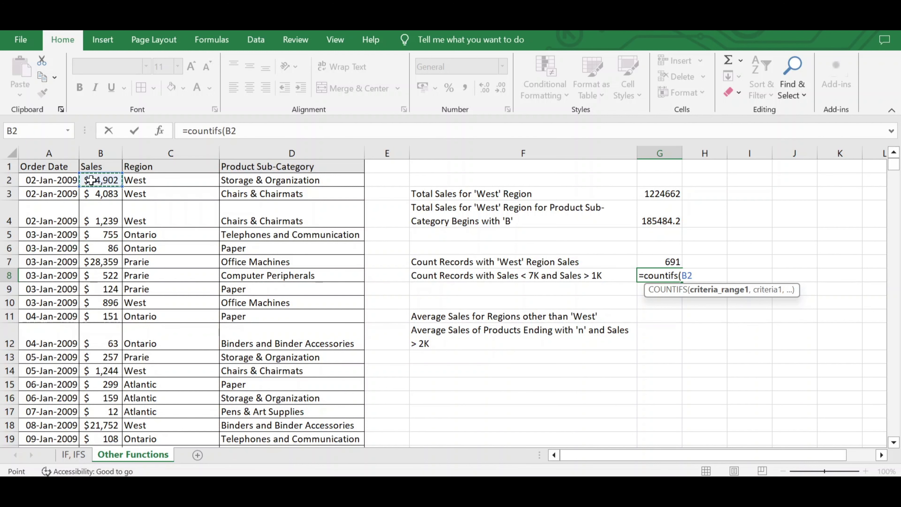
key(ctrl+shift+Down)
text(,)
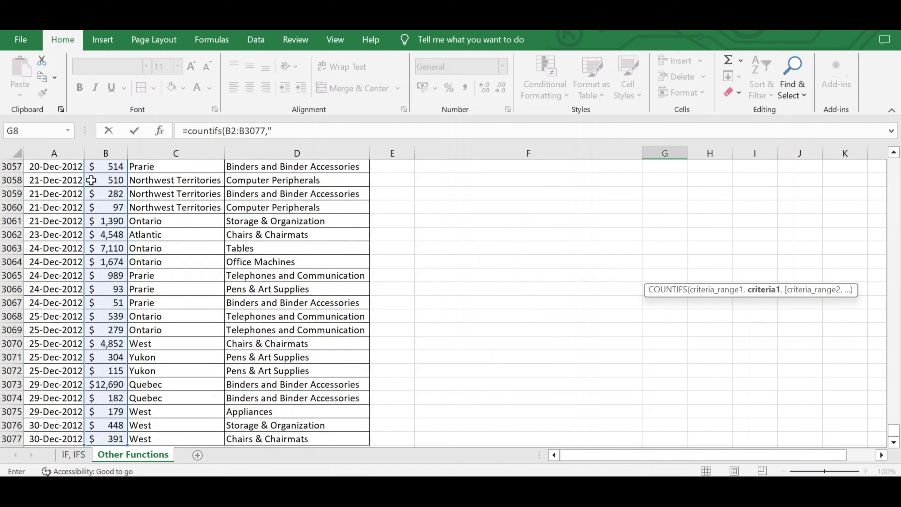
text("<7000",)
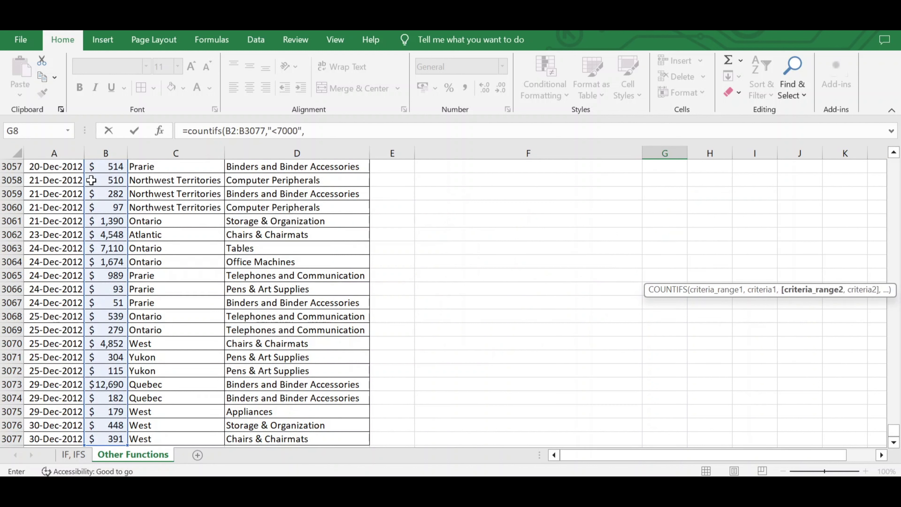
Complete the G8 COUNTIFS formula with second criteria range B2:B3077 and criteria ">1000", enter it and review G8
key(Up)
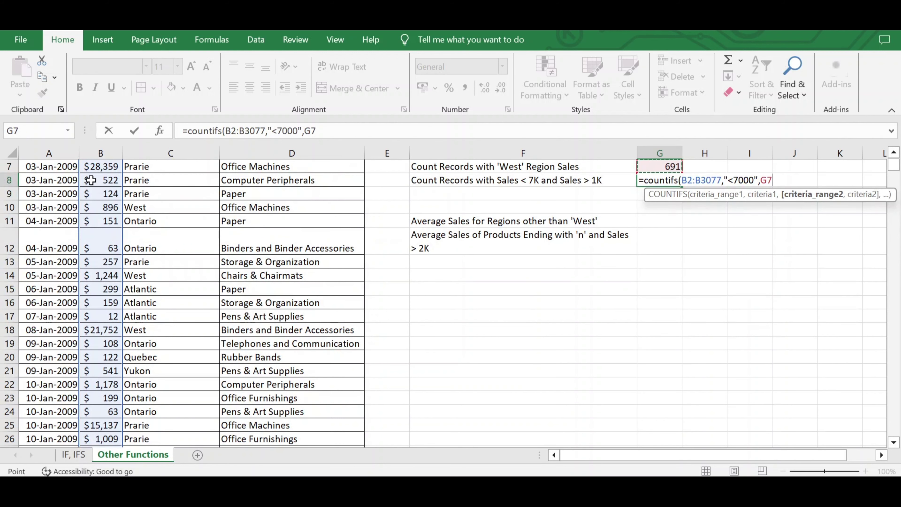
scroll(91, 180, up, 2)
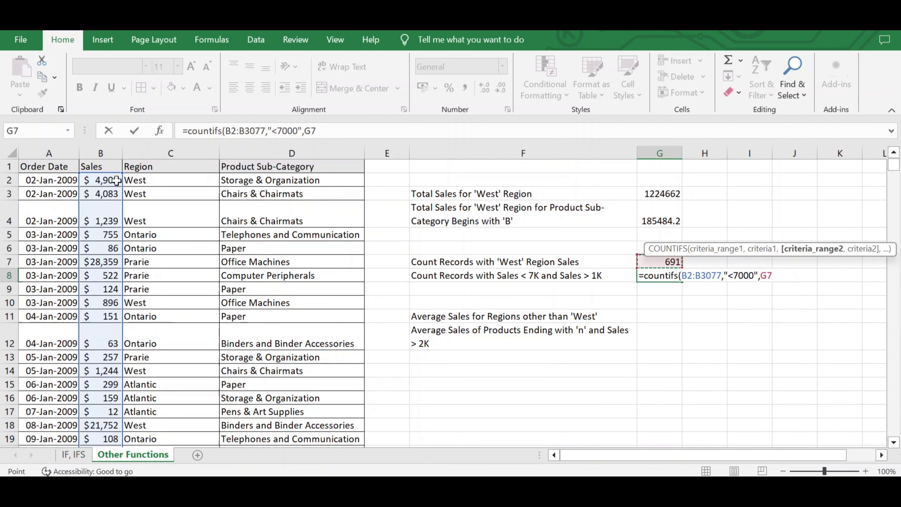
click(102, 179)
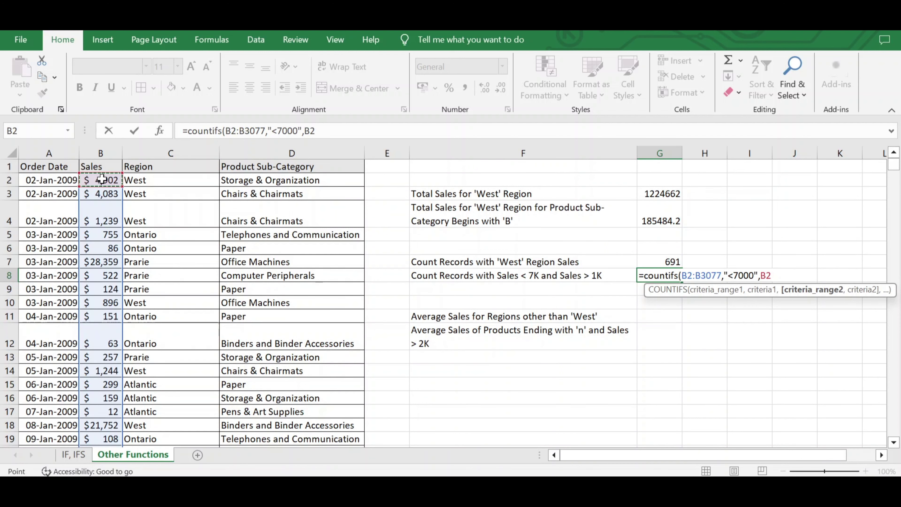
key(ctrl+shift+Down)
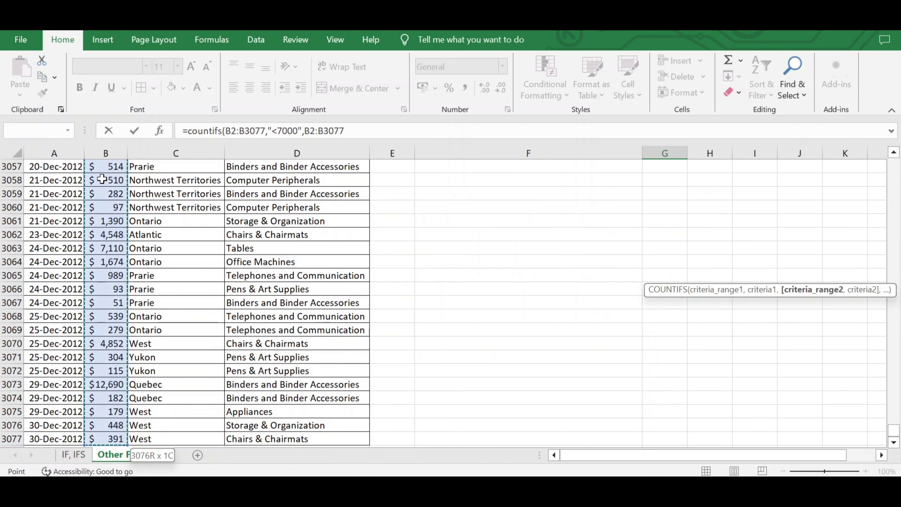
text(,)
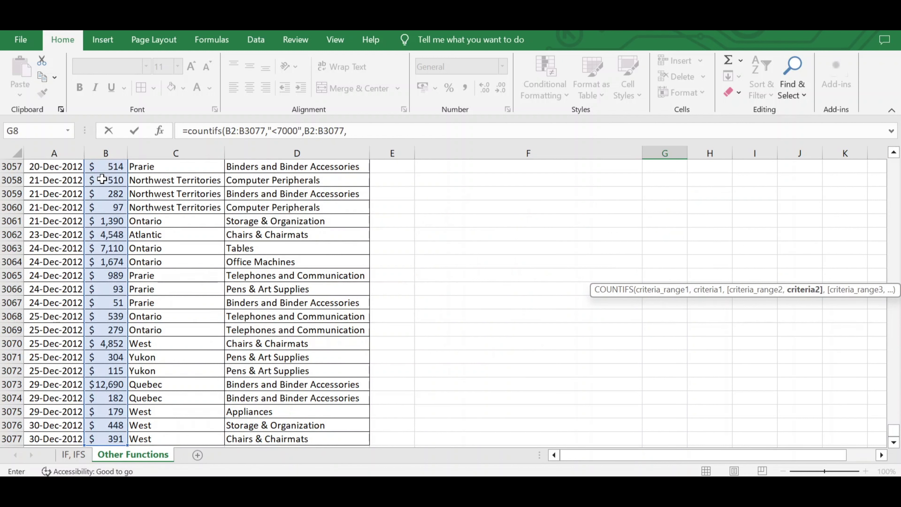
text(">1000"))
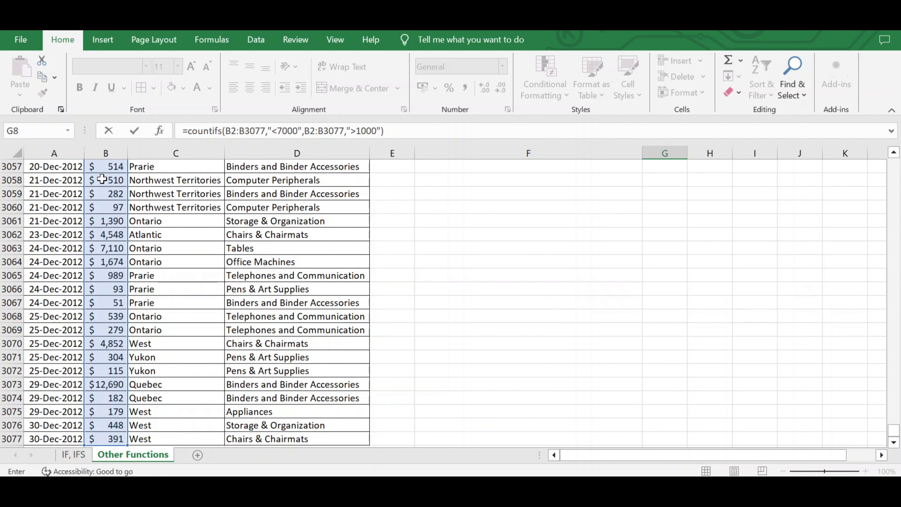
key(Return)
scroll(614, 224, up, 2)
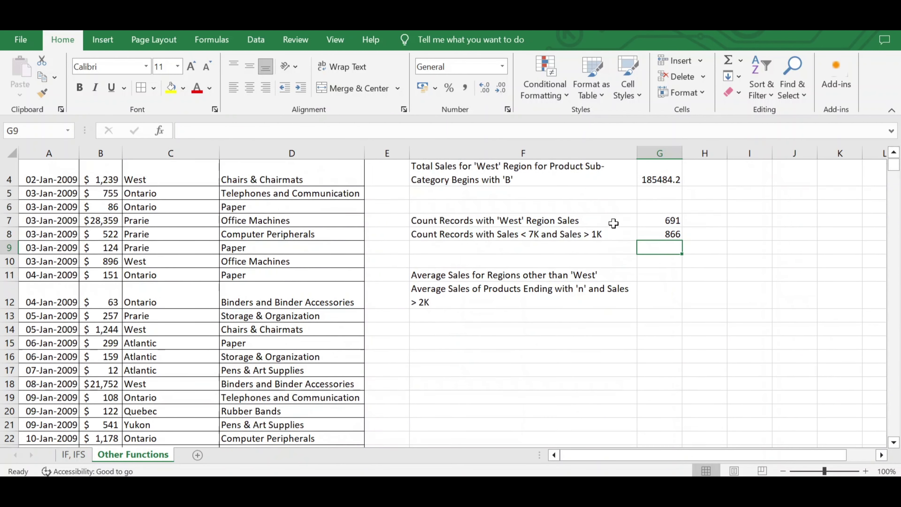
click(656, 236)
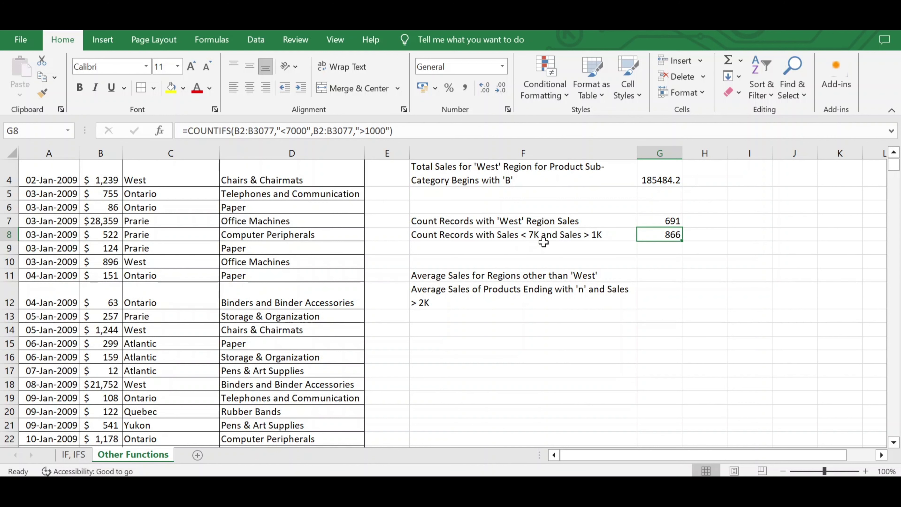
Read the average sales task in F11 and start an AVERAGEIF formula in G11
click(651, 278)
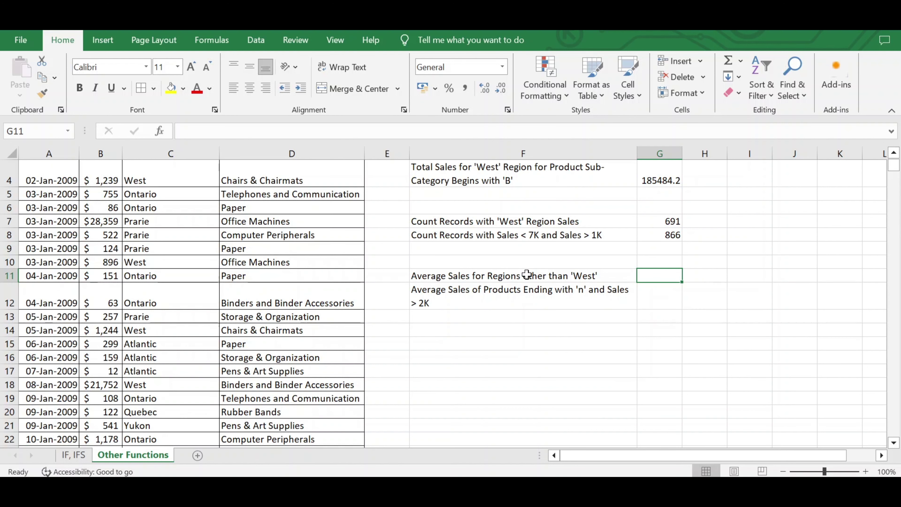
scroll(527, 274, up, 1)
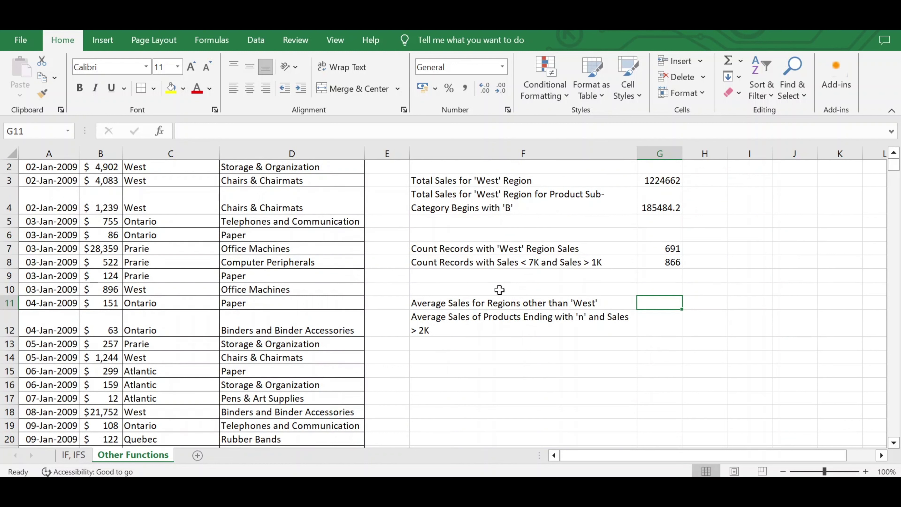
click(472, 304)
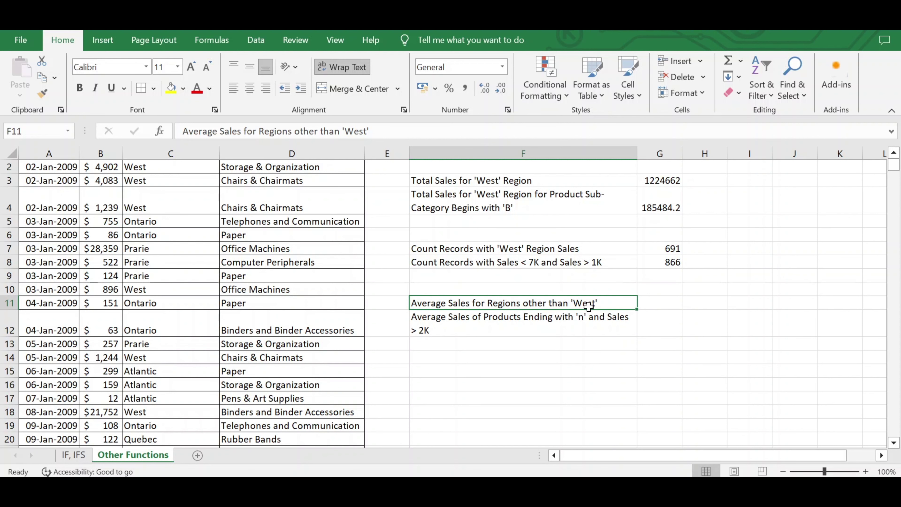
scroll(589, 306, up, 1)
click(658, 316)
text(=ave)
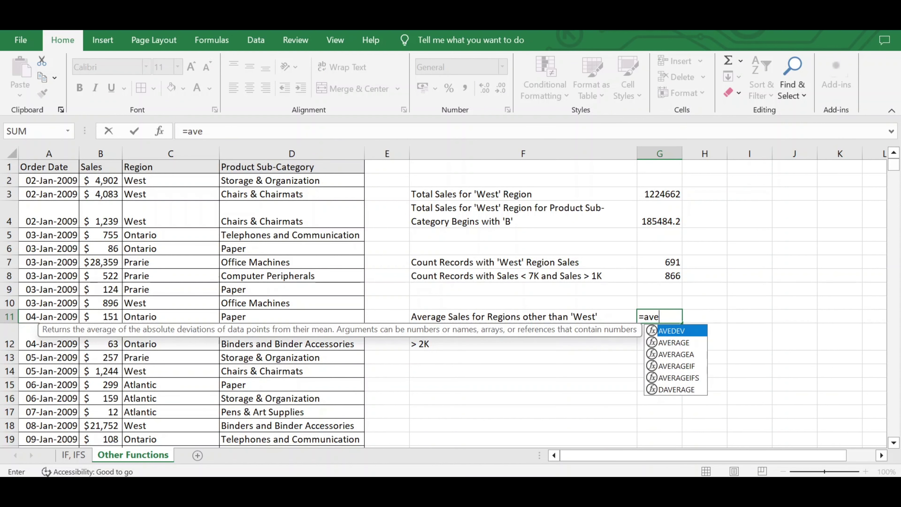
text(rageif)
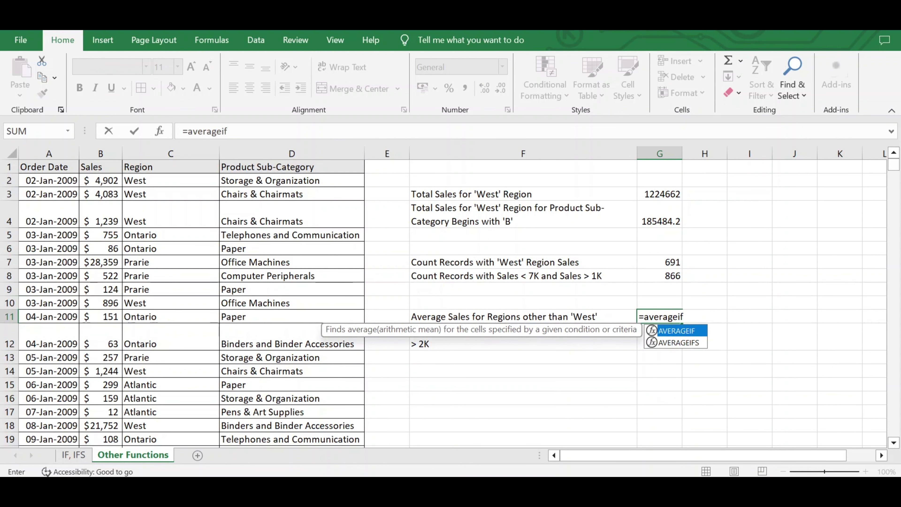
text(()
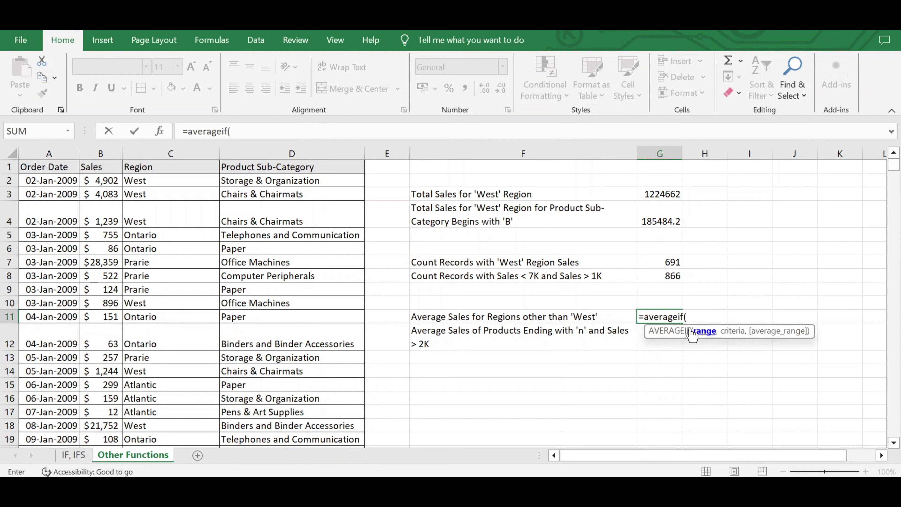
Give the G11 AVERAGEIF formula the range C2:C3077 and a not-equal criteria written as "<>C2 without a closing quotation mark
click(148, 178)
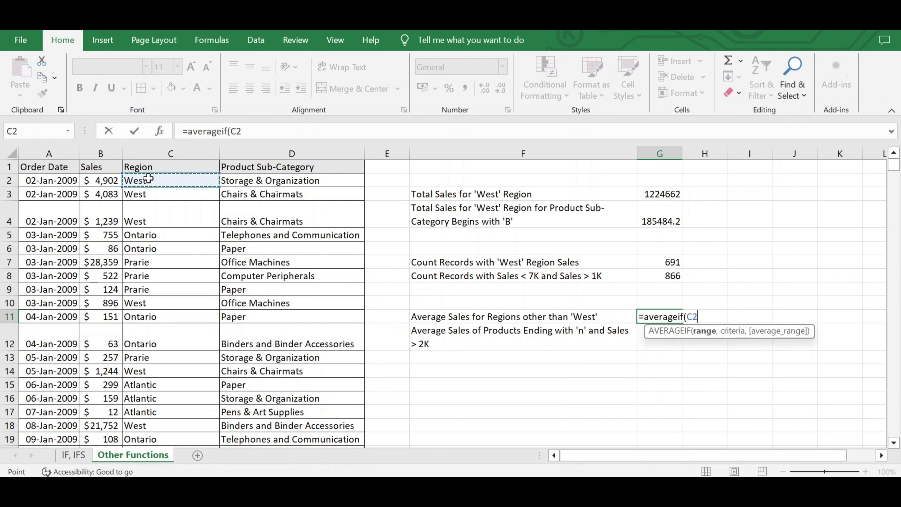
key(ctrl+shift+Down)
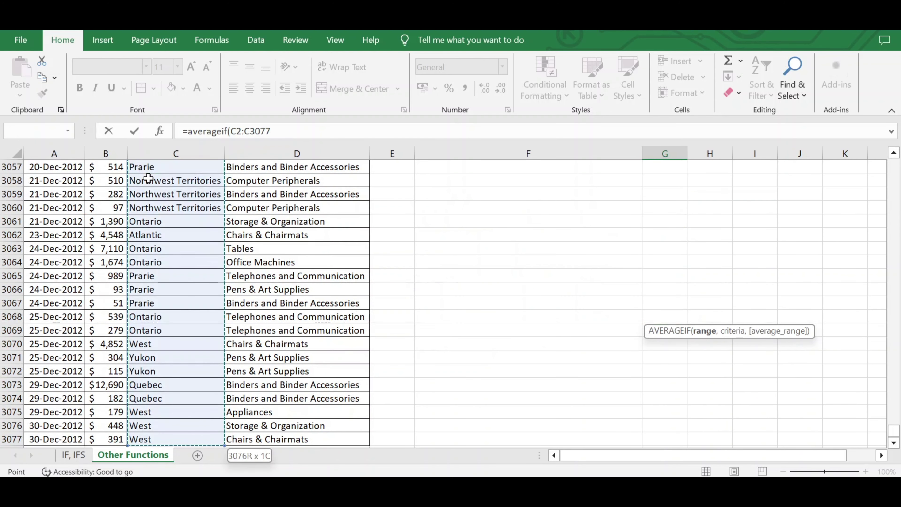
text(,)
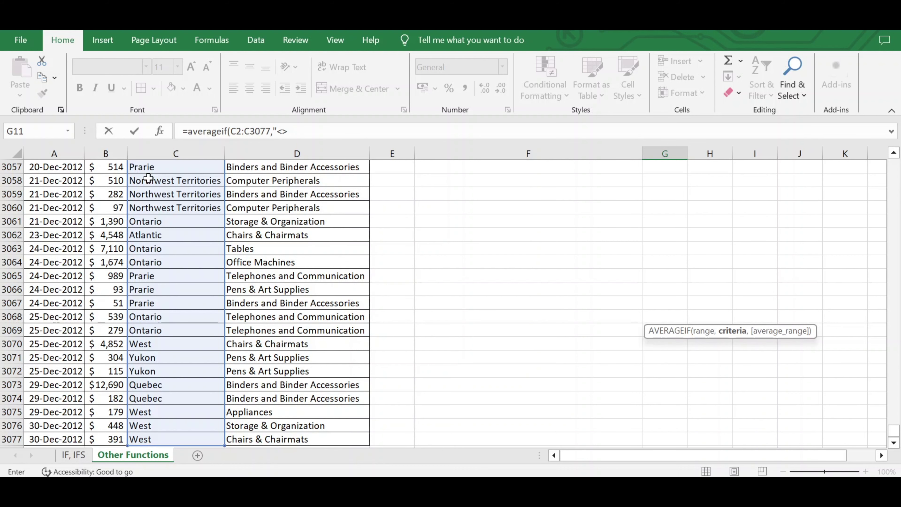
text("<>)
key(Up)
key(Up)
key(Up)
scroll(148, 178, up, 3)
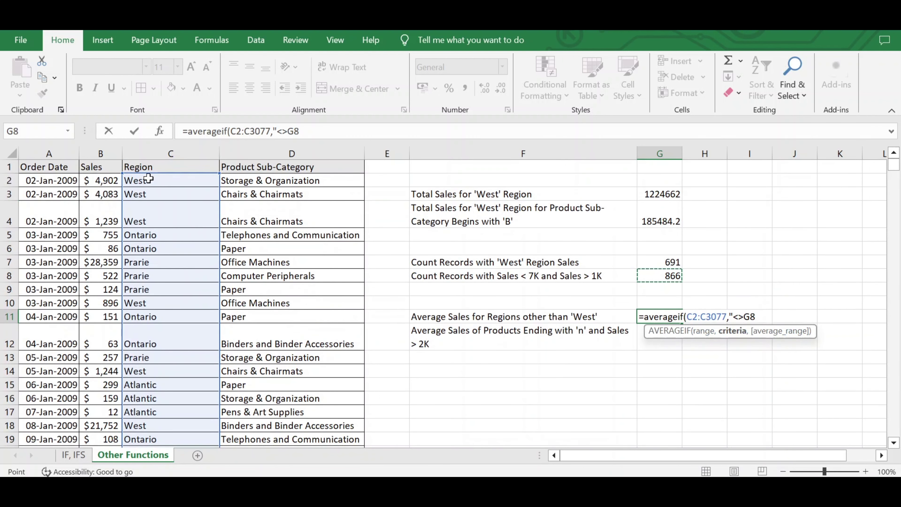
click(149, 179)
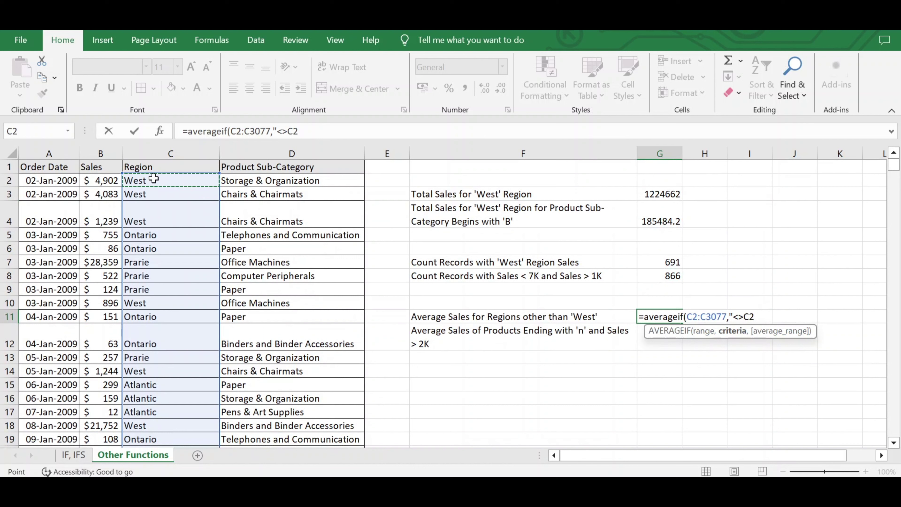
text(,)
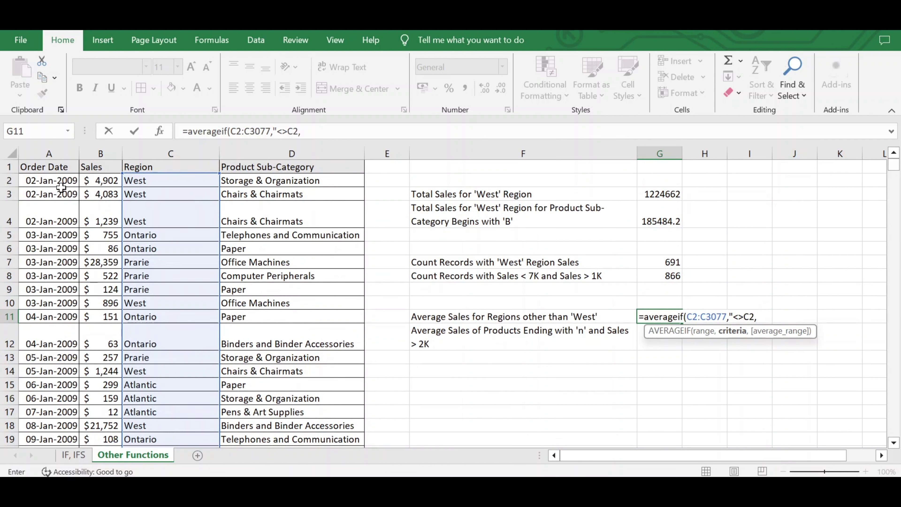
Add average range B2:B3077 to the G11 AVERAGEIF formula, try to enter it and decline the suggested correction
click(97, 180)
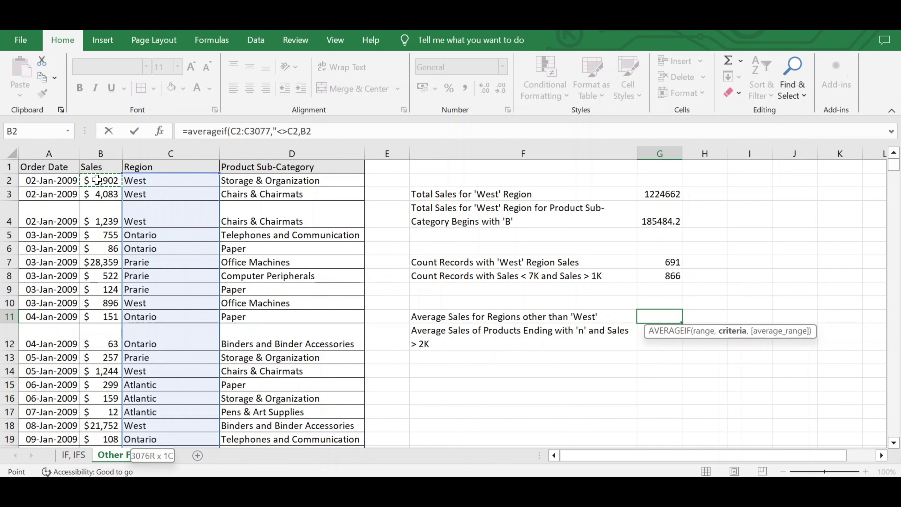
key(ctrl+shift+Down)
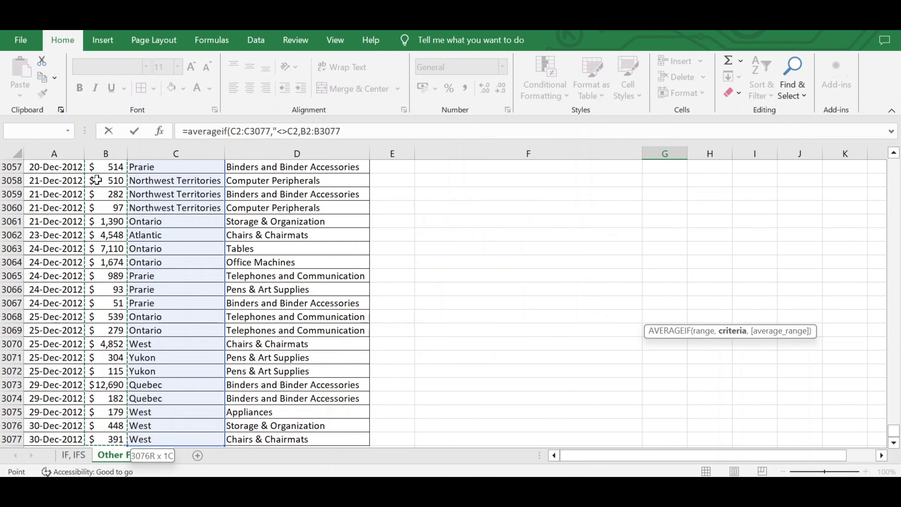
text())
key(Return)
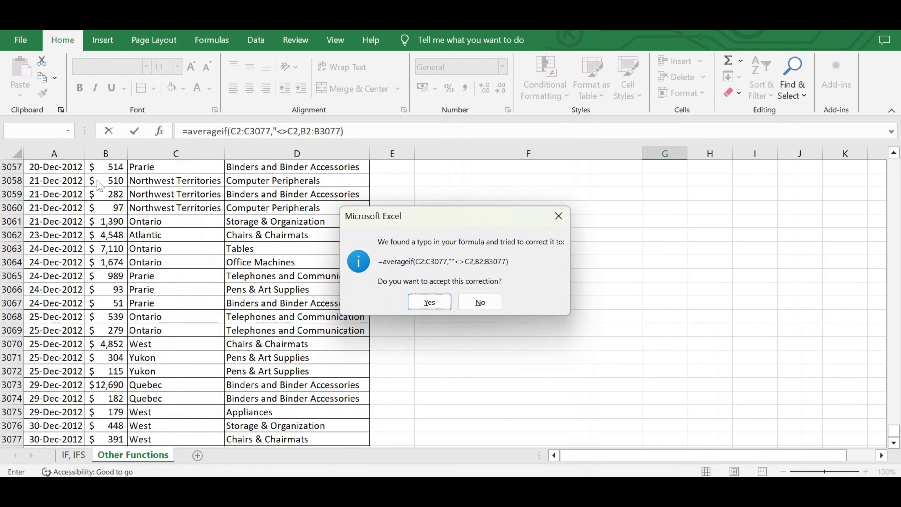
click(559, 216)
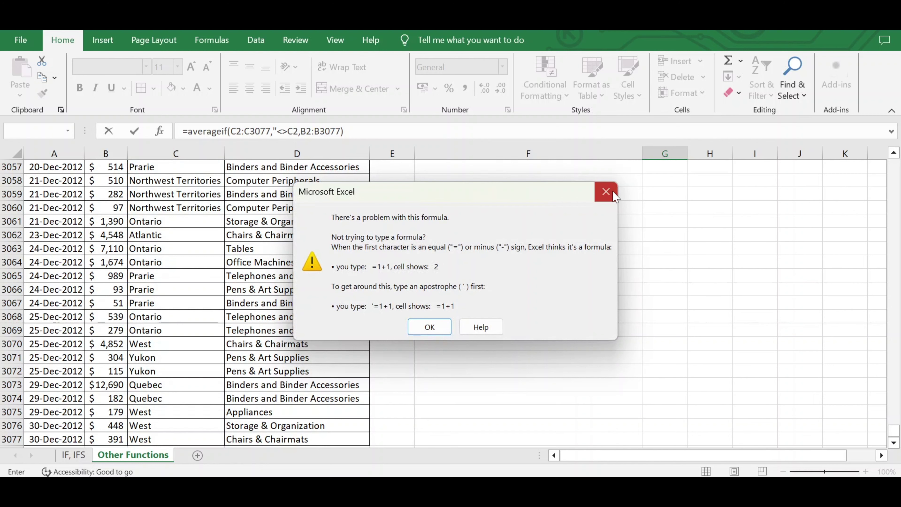
click(606, 191)
Add the missing closing quotation mark so the G11 criteria reads "<>C2", enter the formula and review G11
click(299, 131)
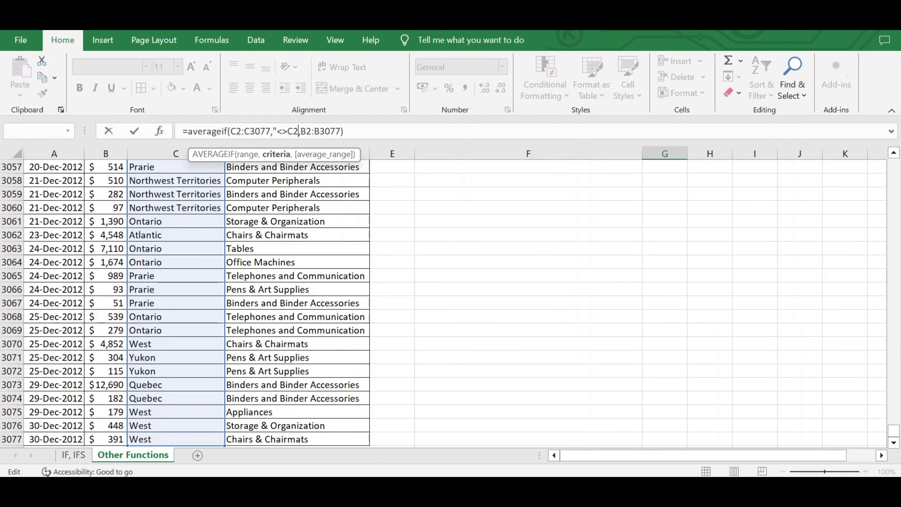
text(")
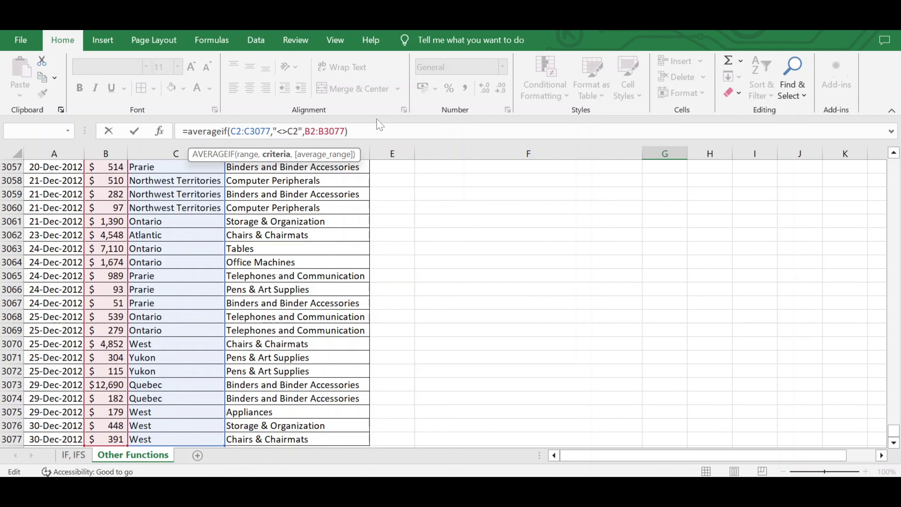
key(Return)
scroll(664, 192, up, 2)
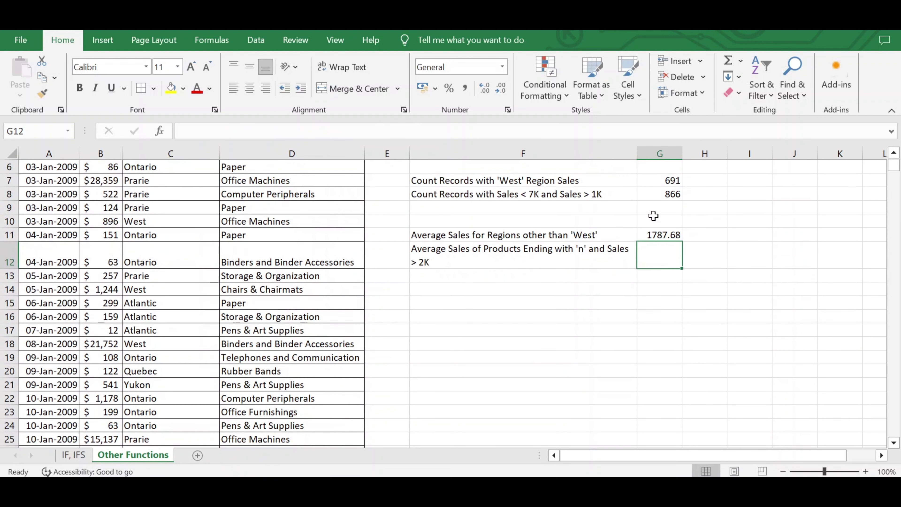
click(663, 234)
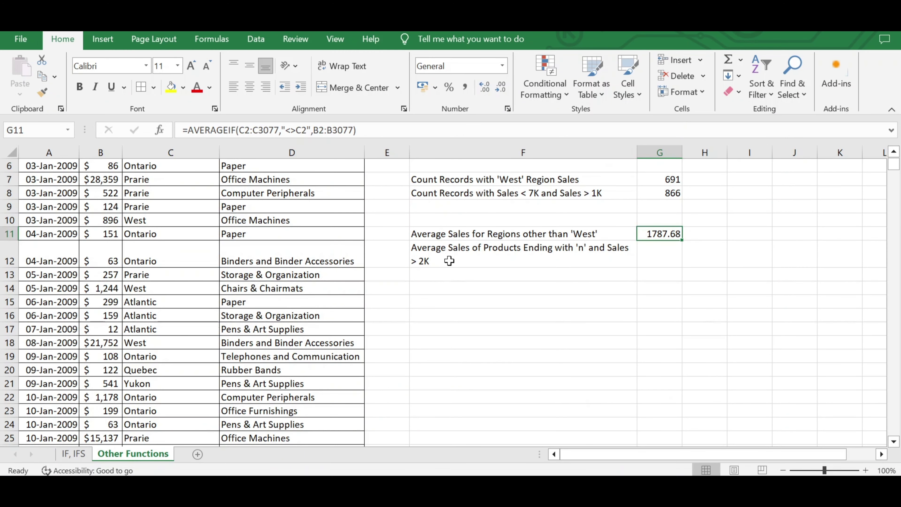
Read the product and sales conditions of the task in F12 and start an AVERAGEIFS formula in G12
click(450, 261)
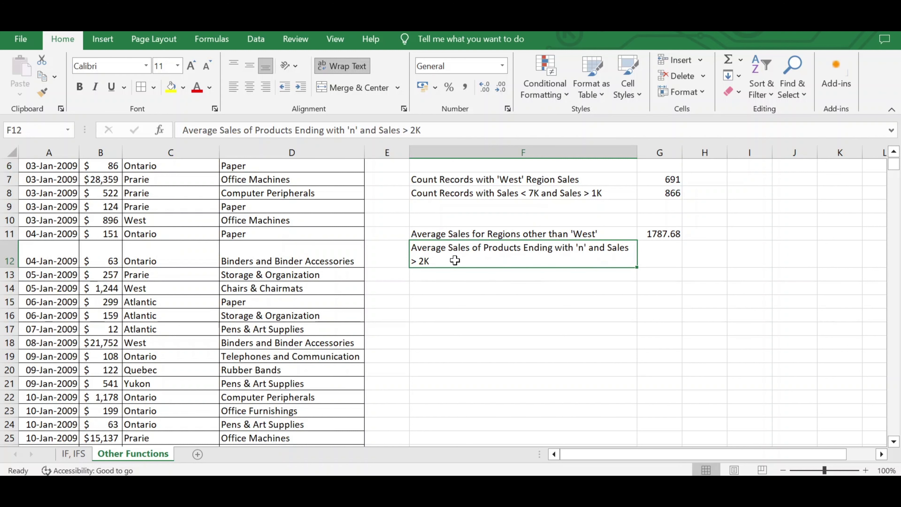
scroll(455, 261, up, 2)
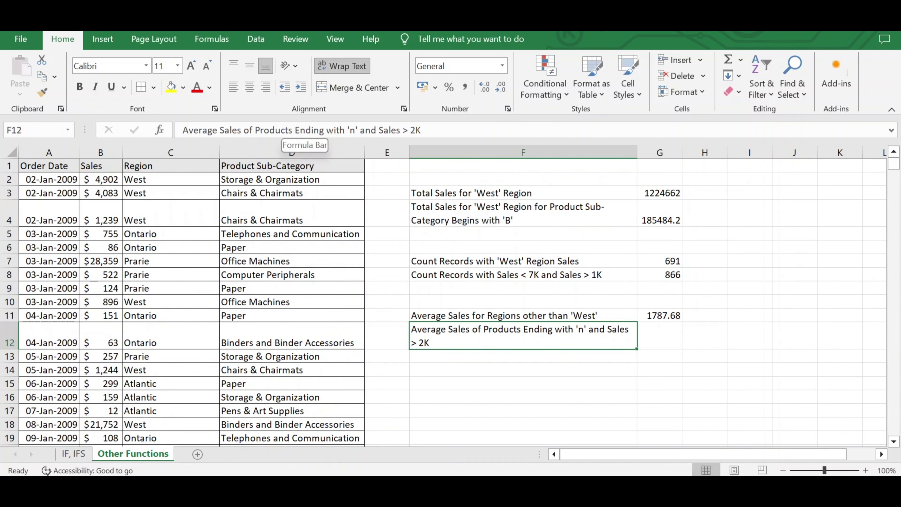
drag(255, 130, 358, 130)
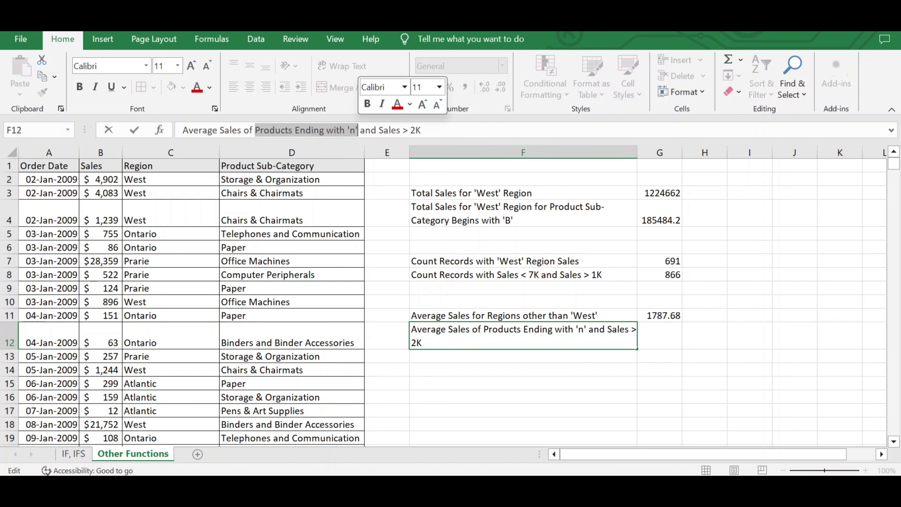
drag(380, 131, 421, 130)
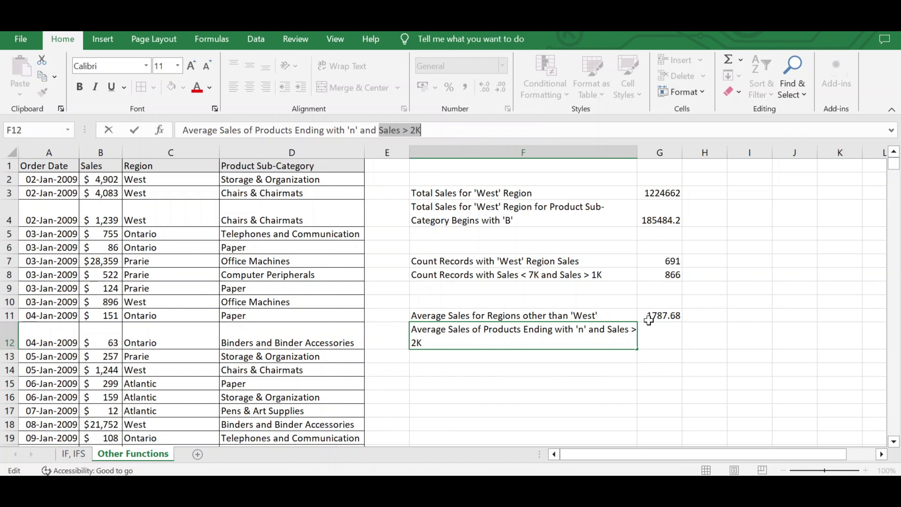
click(658, 331)
text(=av)
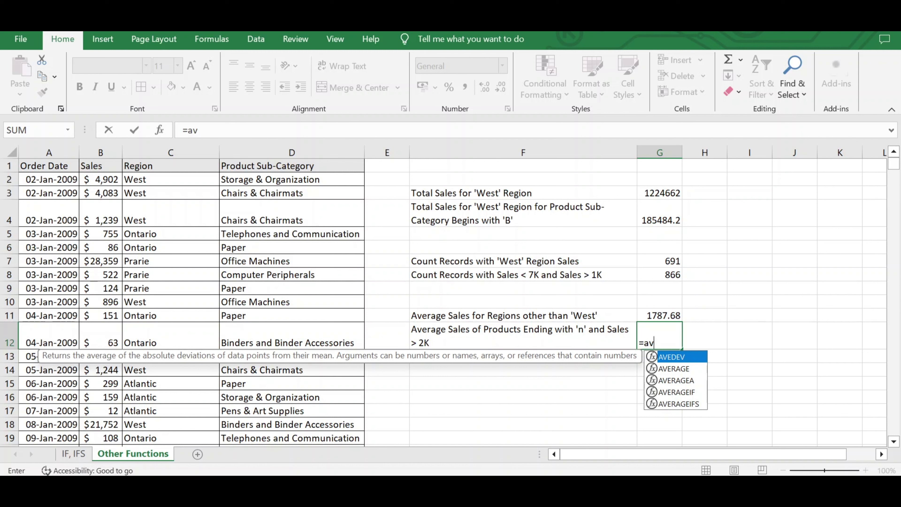
text(er)
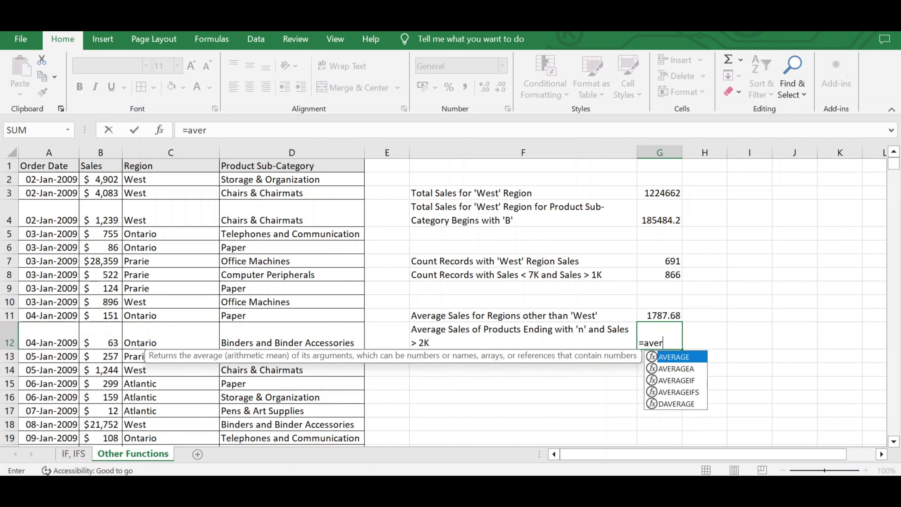
text(ageifs()
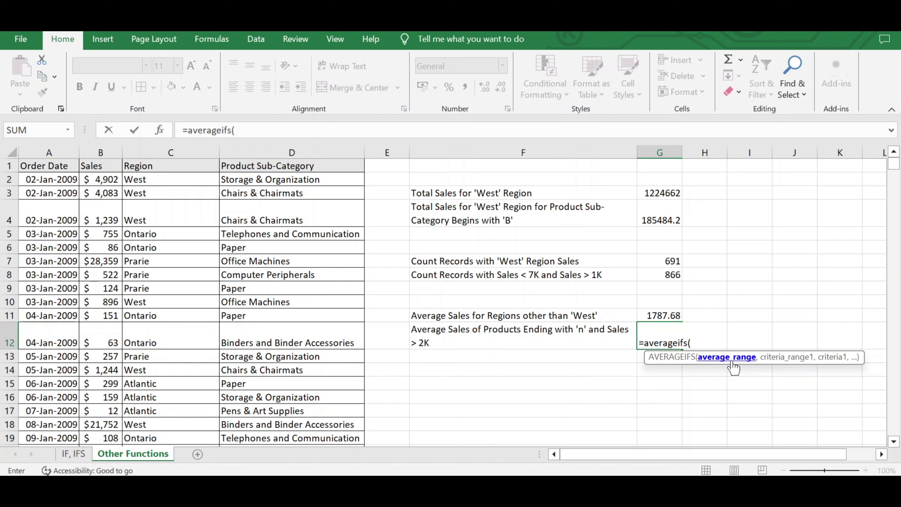
Set the Sales range B2:B3077 as the average range of the AVERAGEIFS formula in G12
click(95, 179)
key(ctrl+shift+Down)
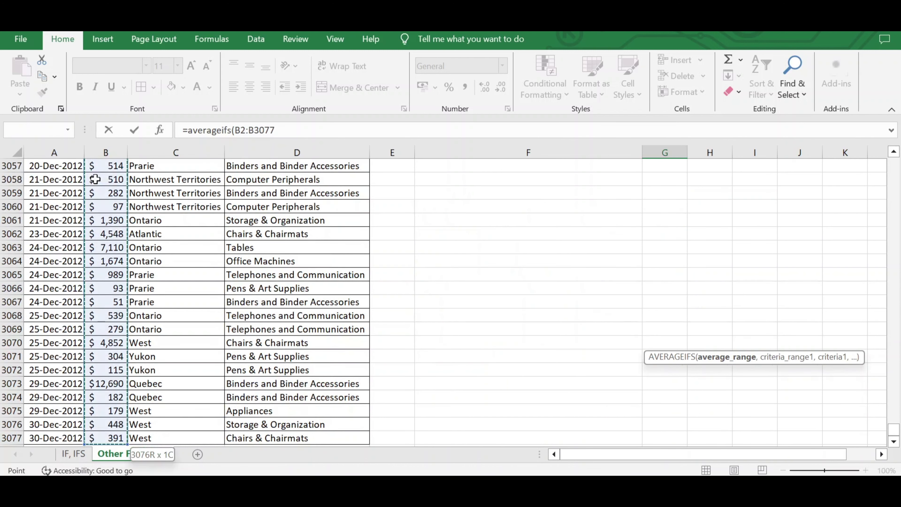
text(,)
Add the Product Sub-Category range D2:D3077 to the G12 formula as the first criteria range with the criteria "*n"
key(Up)
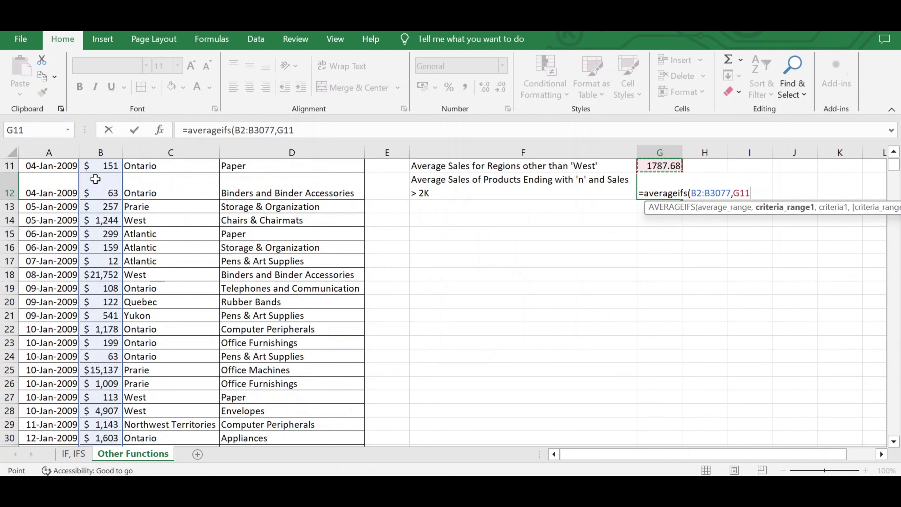
scroll(334, 227, up, 3)
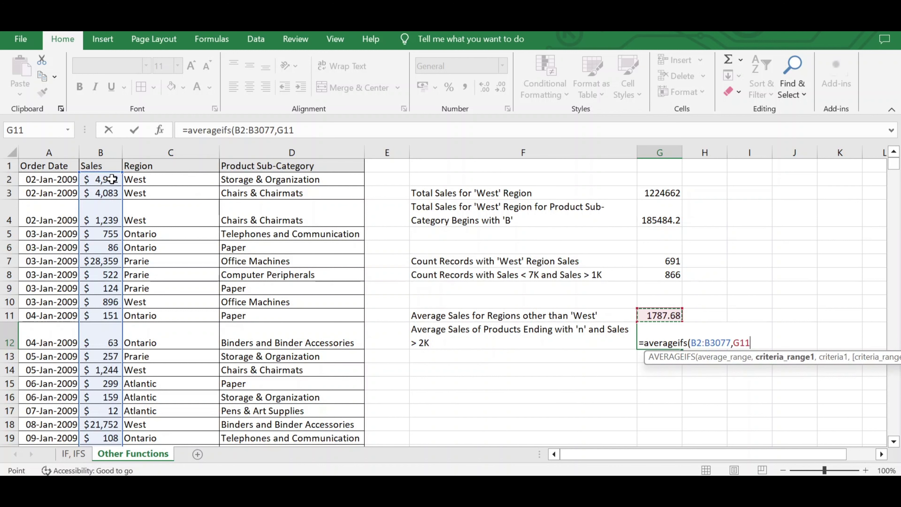
click(252, 180)
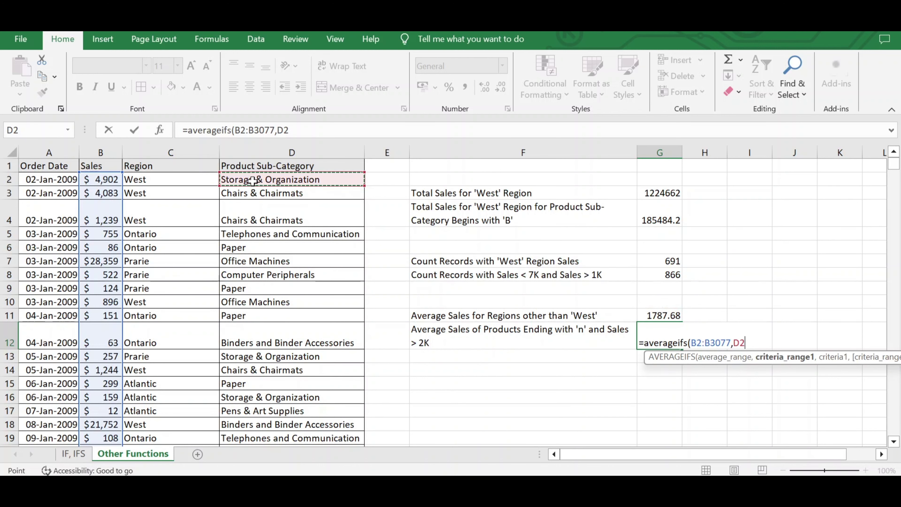
key(ctrl+shift+Down)
text(,"*n)
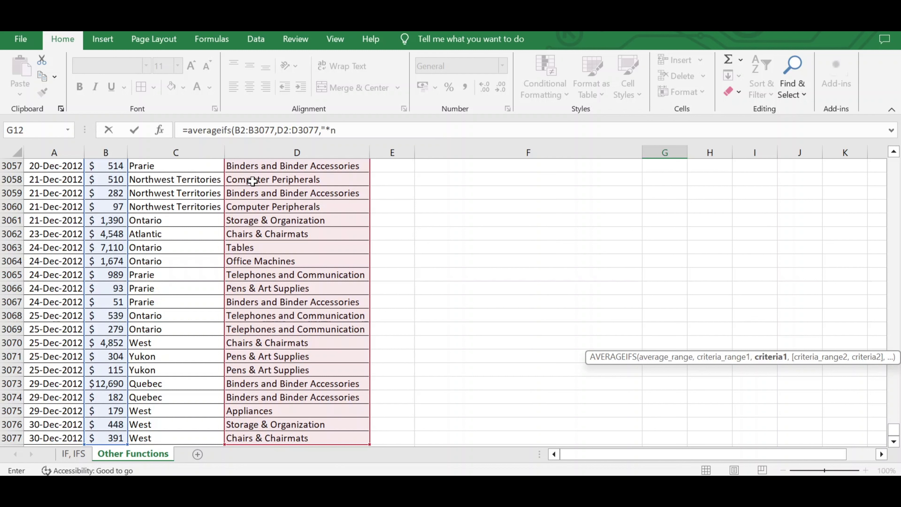
text(,)
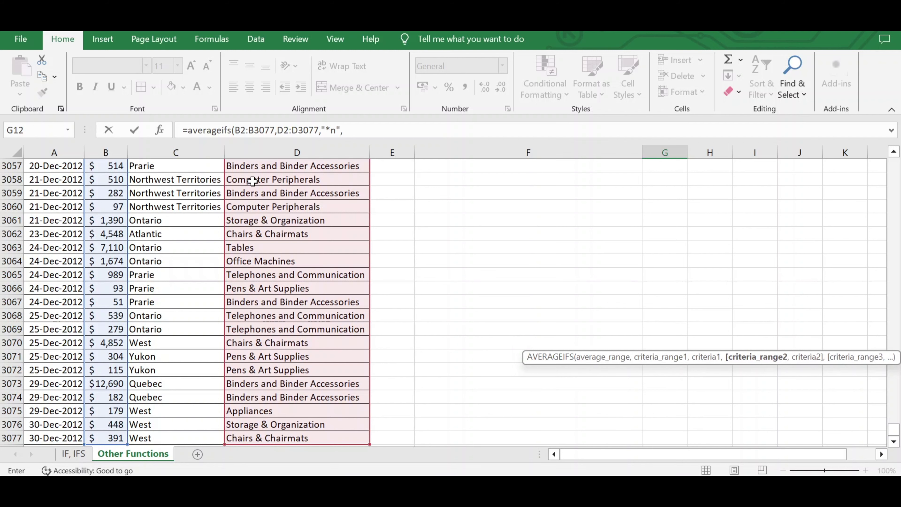
Add the second criteria range B2:B3077 with the criteria ">2000", enter the AVERAGEIFS formula and review G12
key(Up)
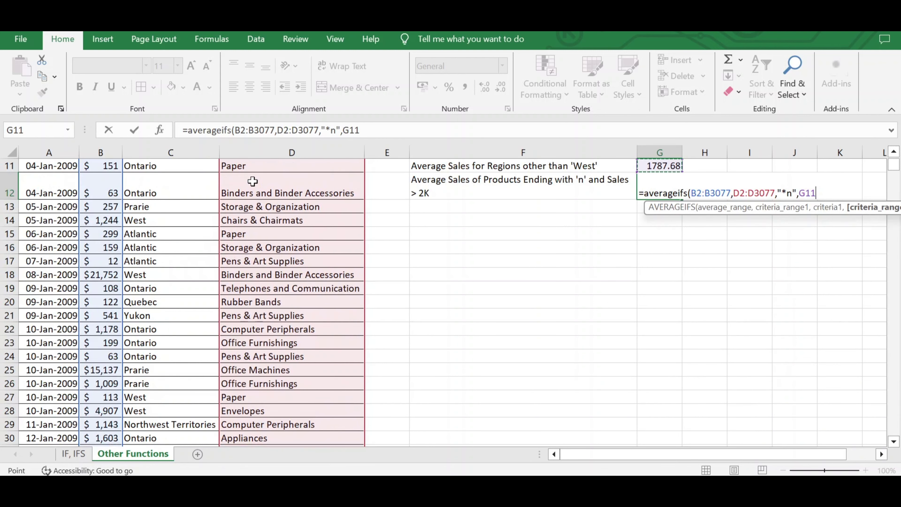
scroll(252, 181, up, 3)
scroll(107, 176, up, 1)
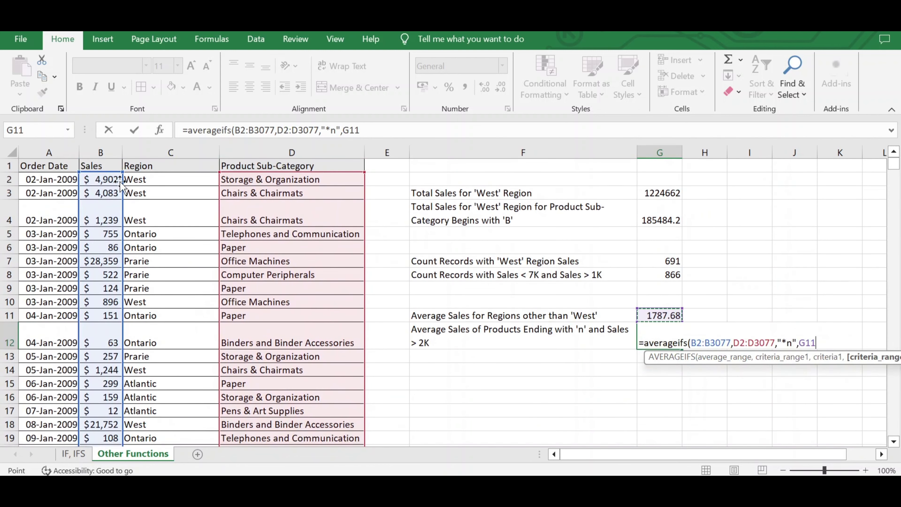
click(107, 178)
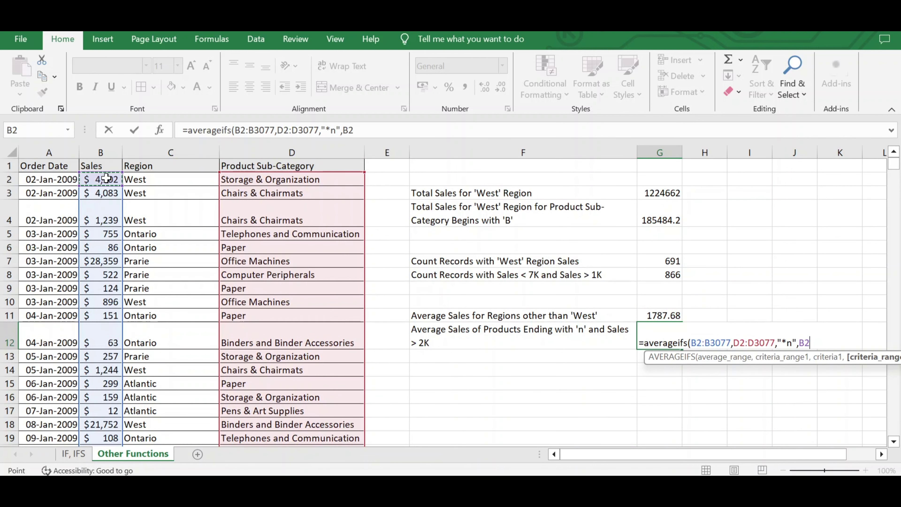
key(ctrl+shift+Down)
text(,)
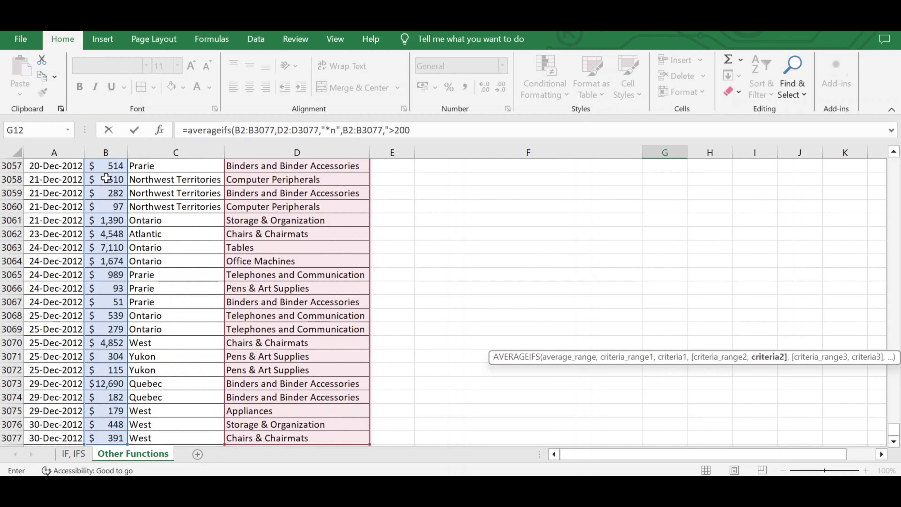
text(>2000"))
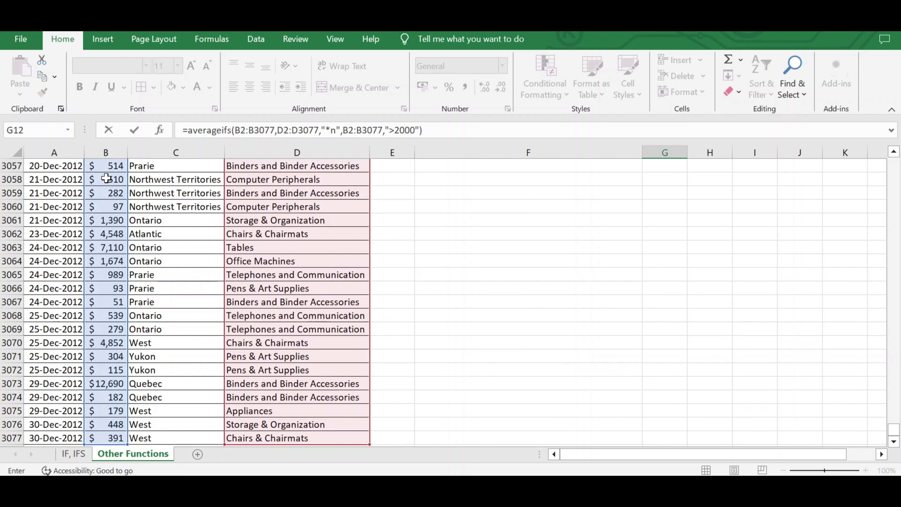
key(Return)
scroll(595, 236, up, 4)
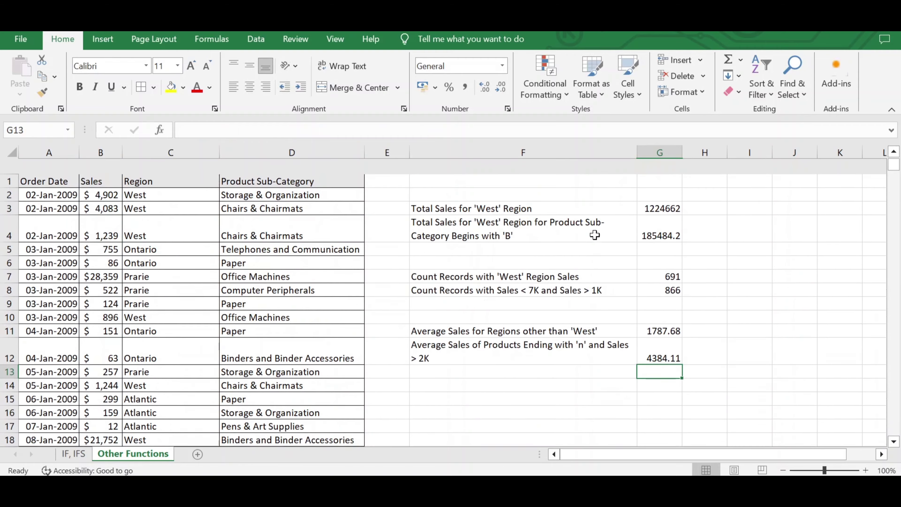
click(657, 337)
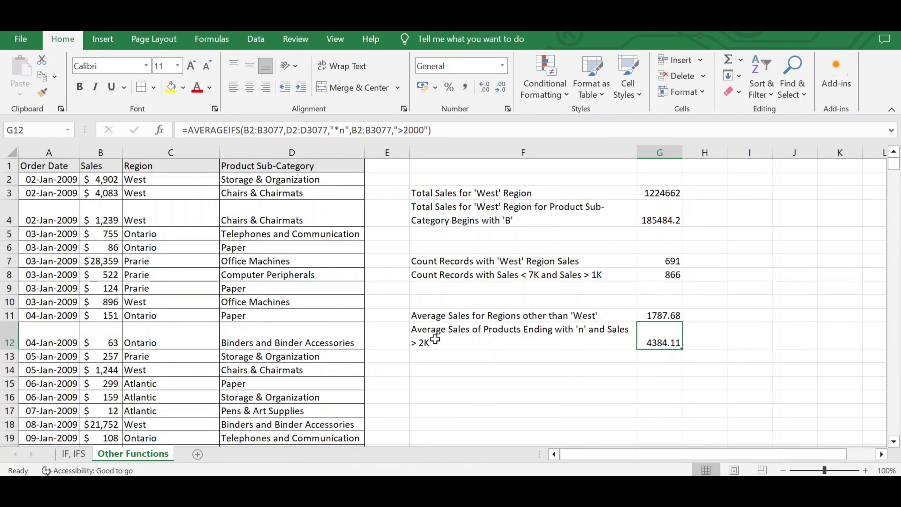